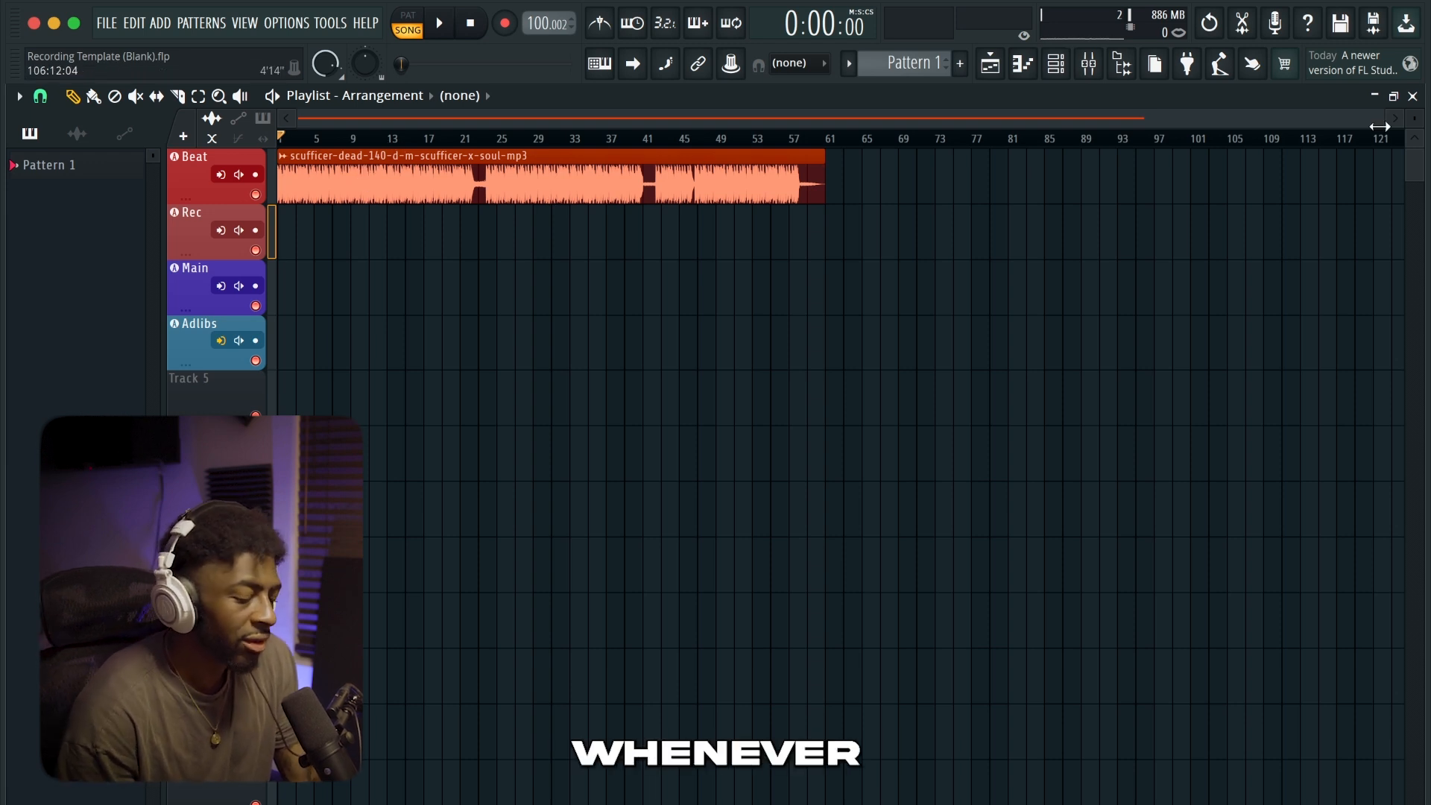
# Trim the silence from the start of the beat sample by raising its silence trimming threshold to 100%
pyautogui.moveTo(1379, 127); pyautogui.dragTo(224, 128)
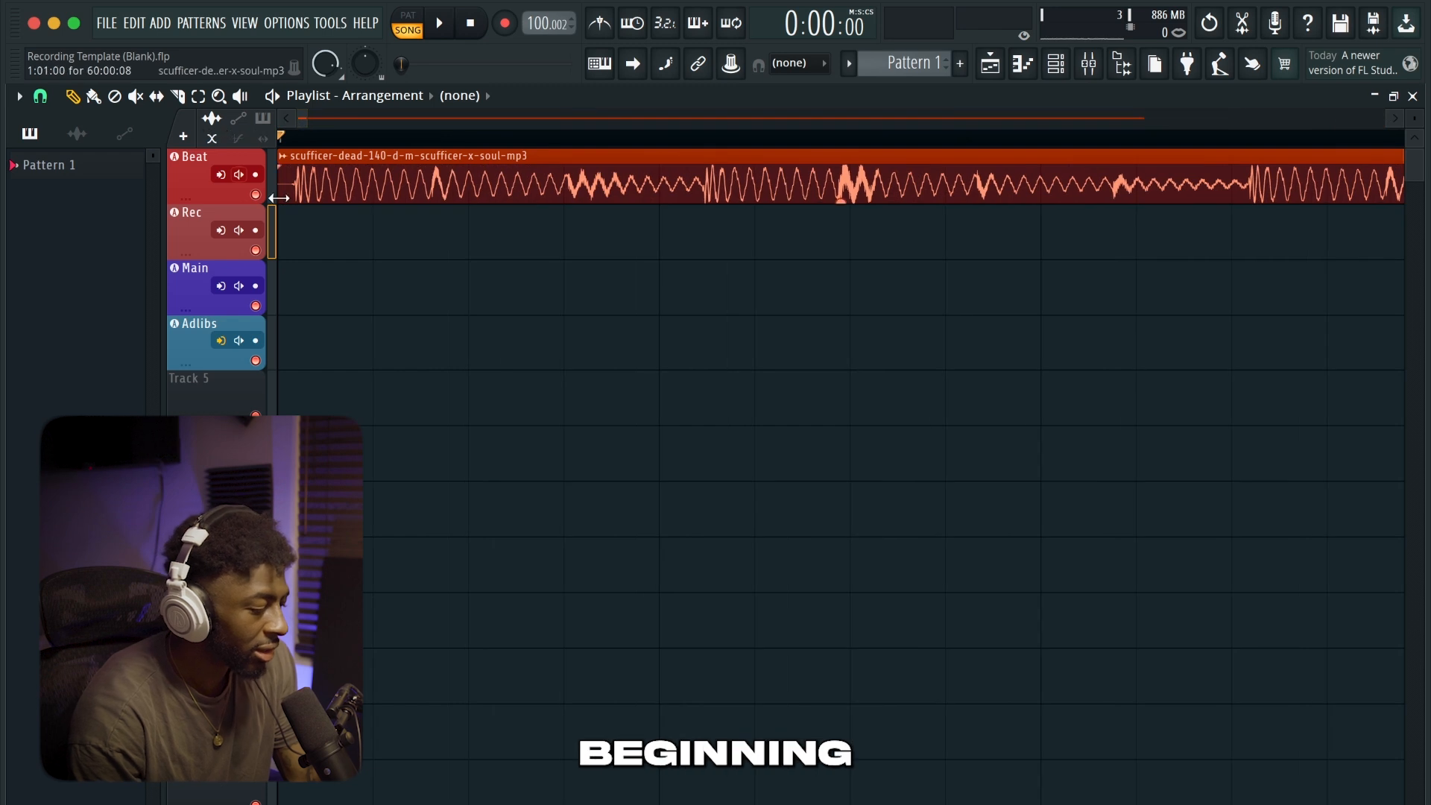
pyautogui.doubleClick(332, 193)
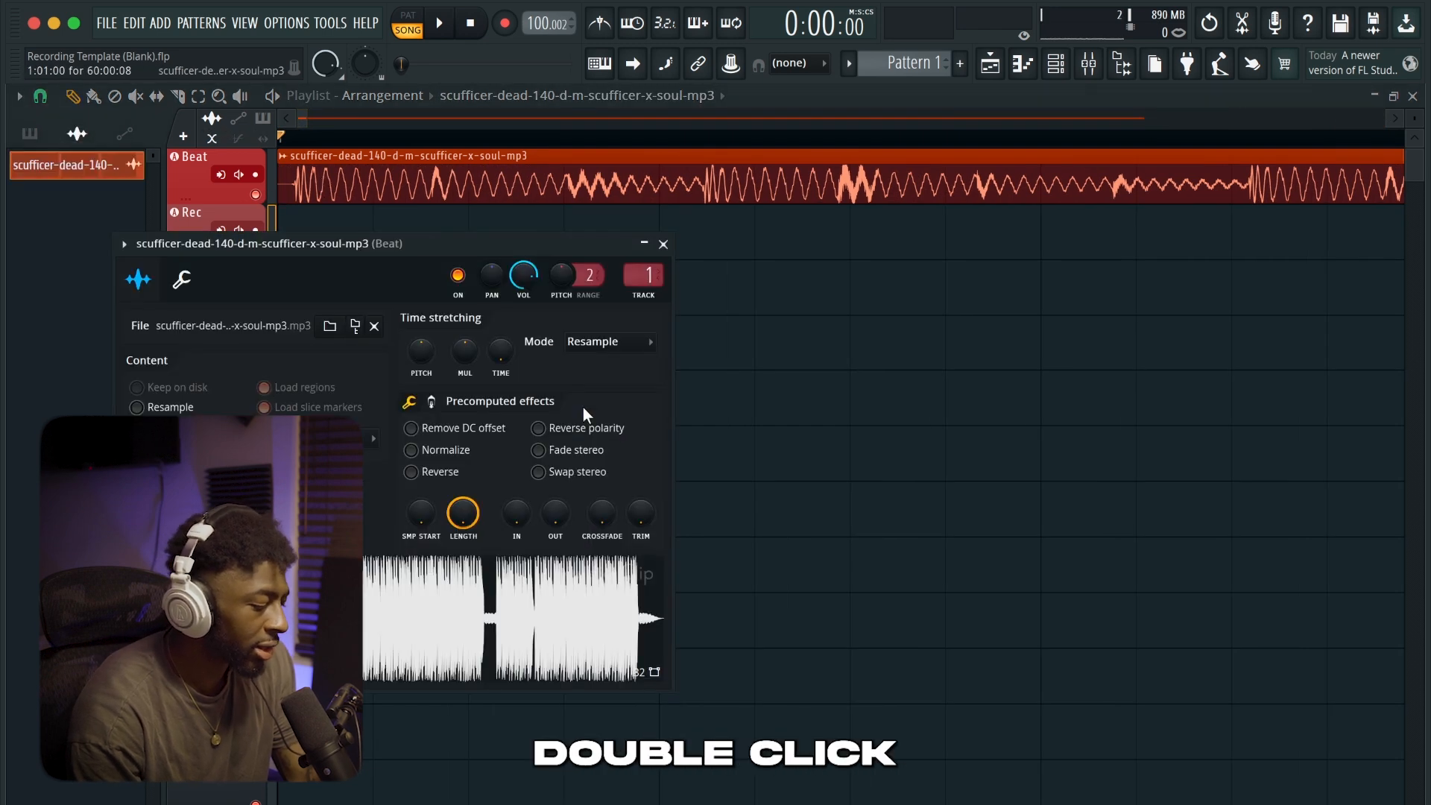
pyautogui.moveTo(633, 510); pyautogui.dragTo(632, 478)
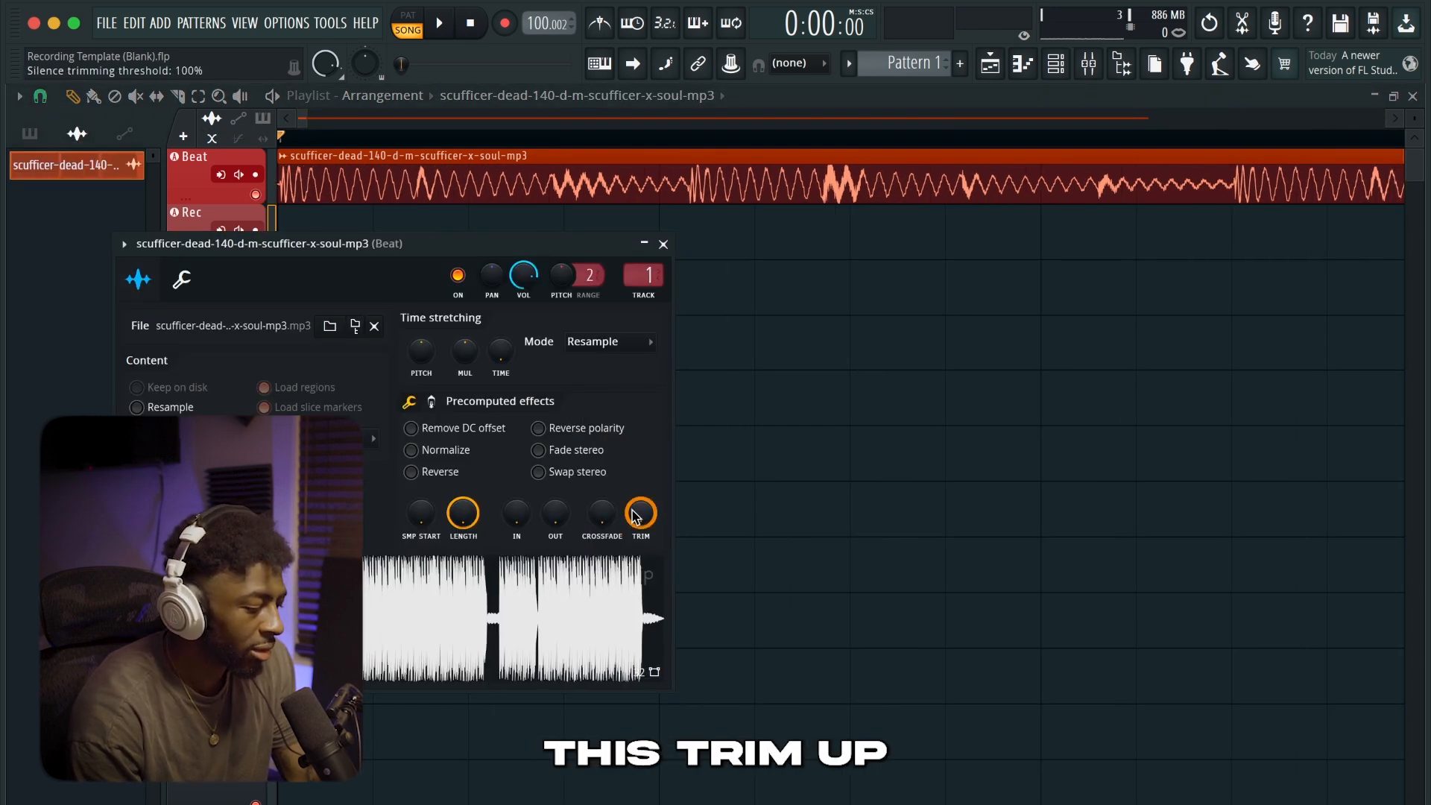
pyautogui.click(663, 245)
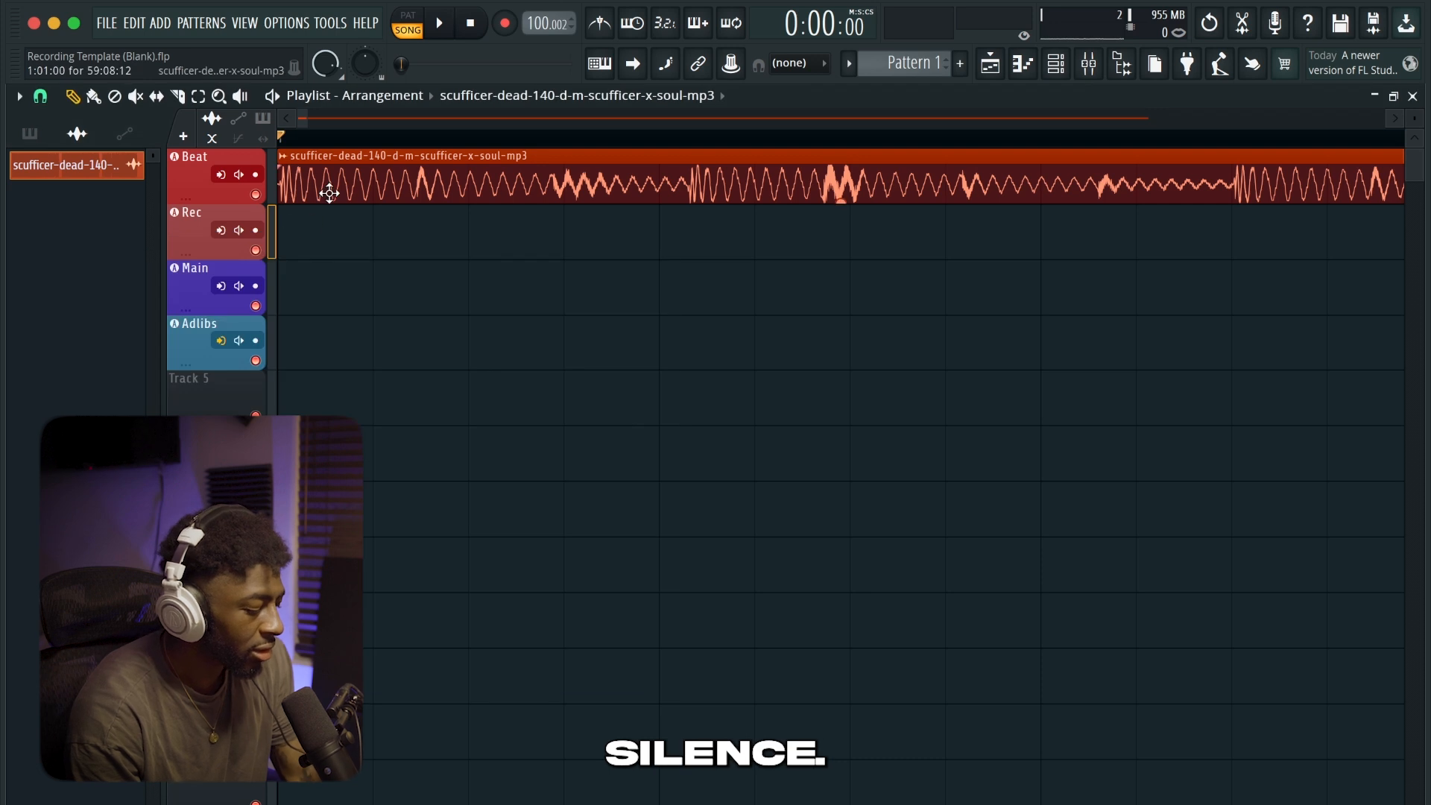
# Undo the silence trim and slip-edit the beat clip's audio so its first sound sits at the clip start
pyautogui.hotkey('ctrl', 'z')
pyautogui.press('s')
pyautogui.moveTo(339, 199)
pyautogui.mouseDown()
pyautogui.moveTo(345, 186)
pyautogui.moveTo(326, 186)
pyautogui.moveTo(337, 180)
pyautogui.mouseUp()
pyautogui.press('p')
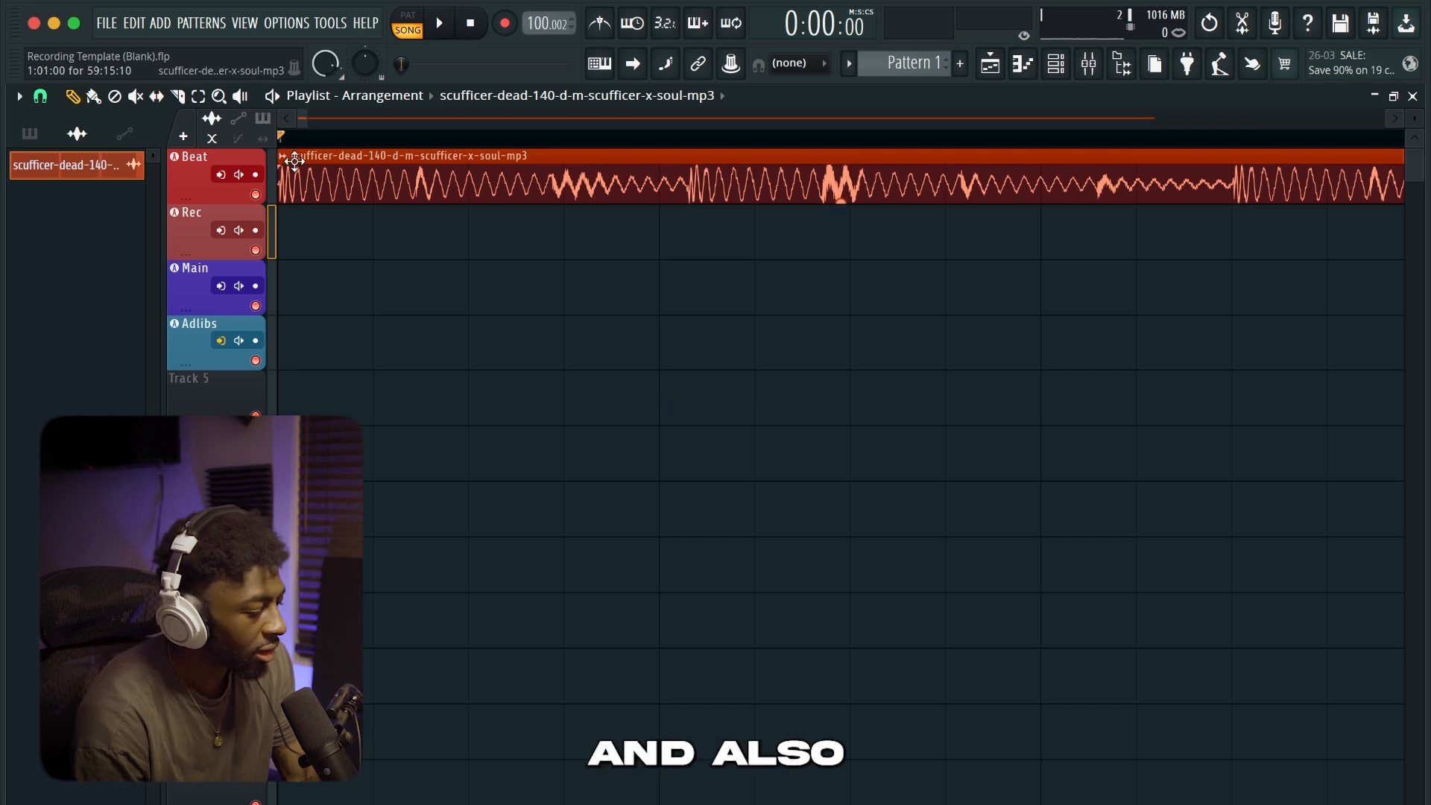
# Detect the beat clip's tempo in the 100 to 200 BPM range and set the project tempo to 140 BPM
pyautogui.click(283, 156)
pyautogui.click(481, 287)
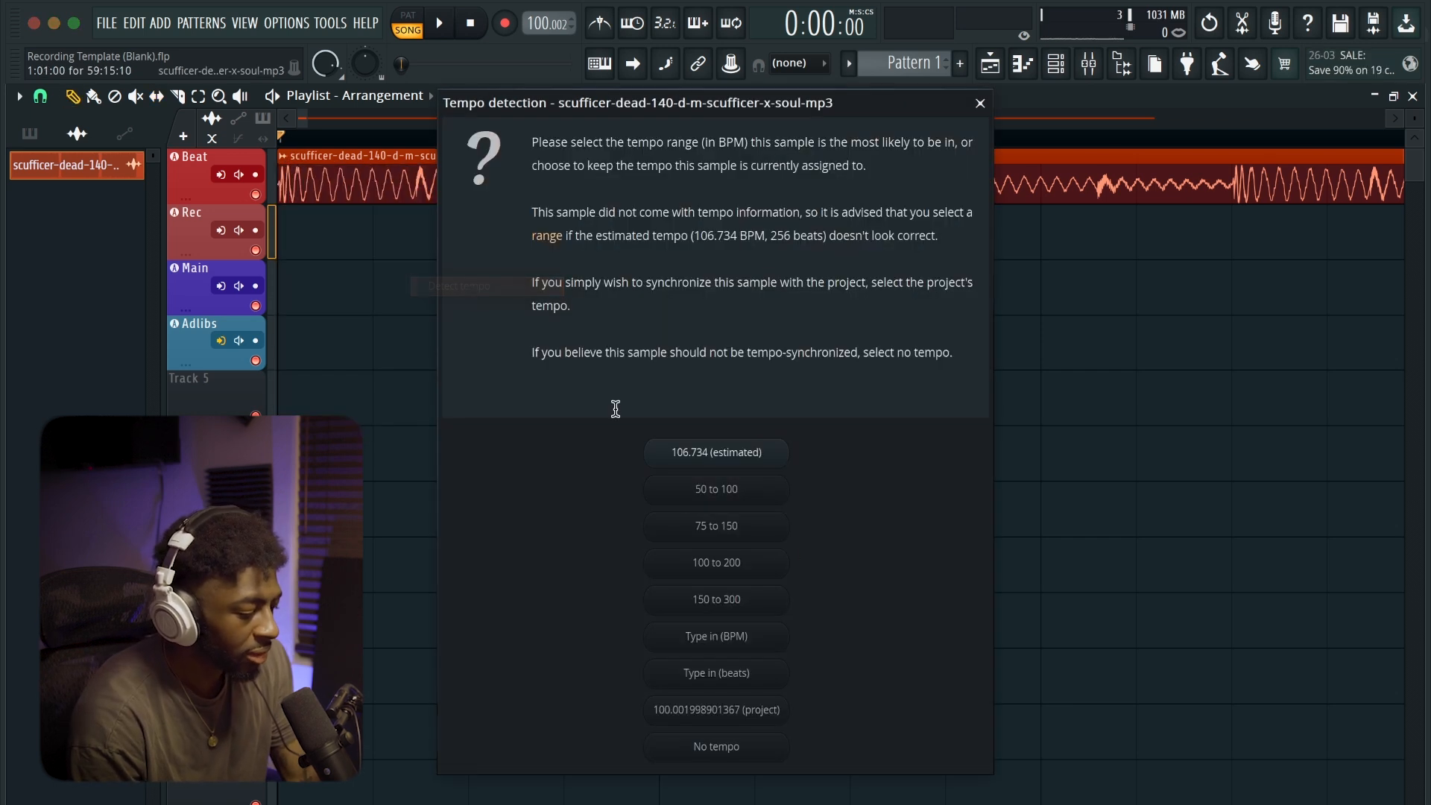
pyautogui.click(755, 564)
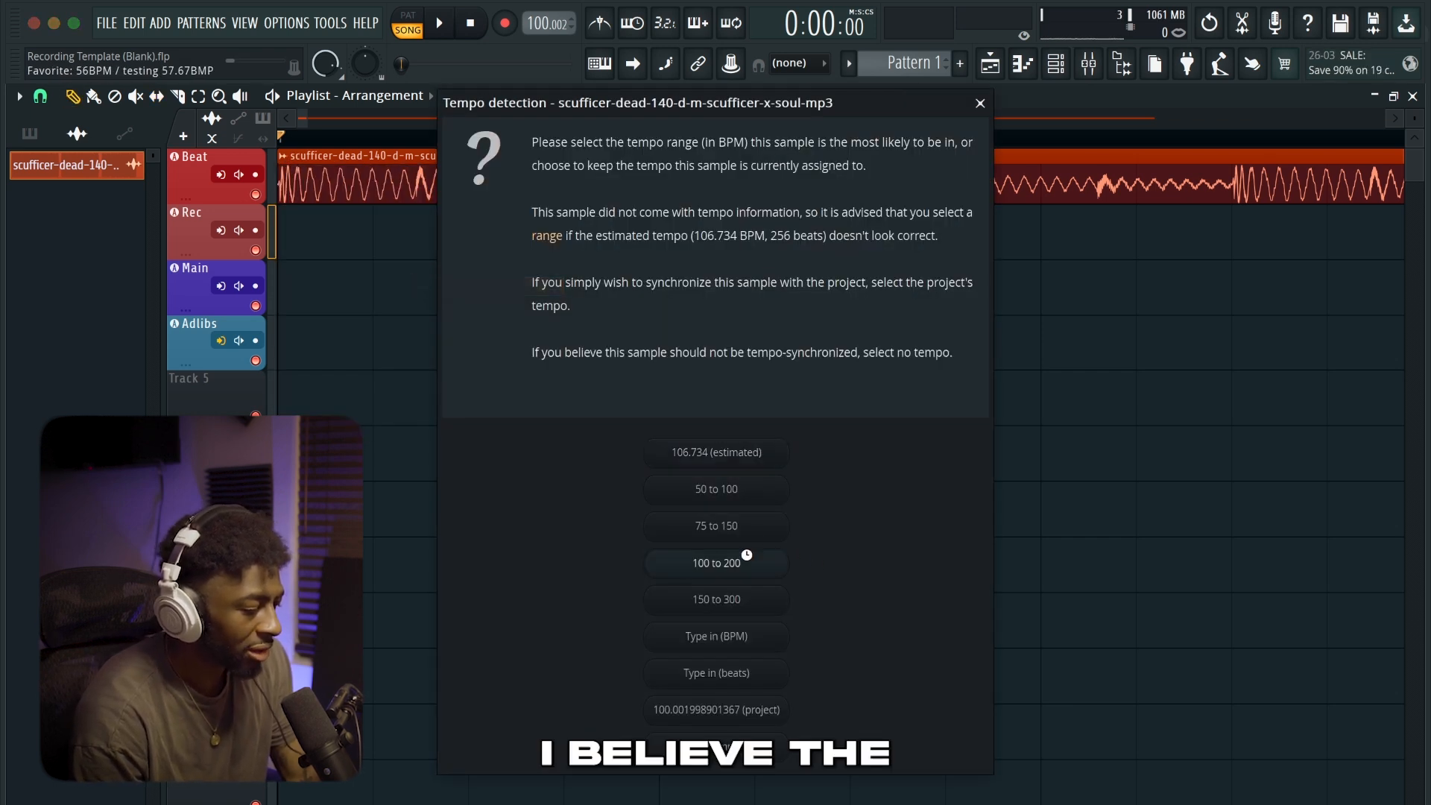
pyautogui.click(854, 531)
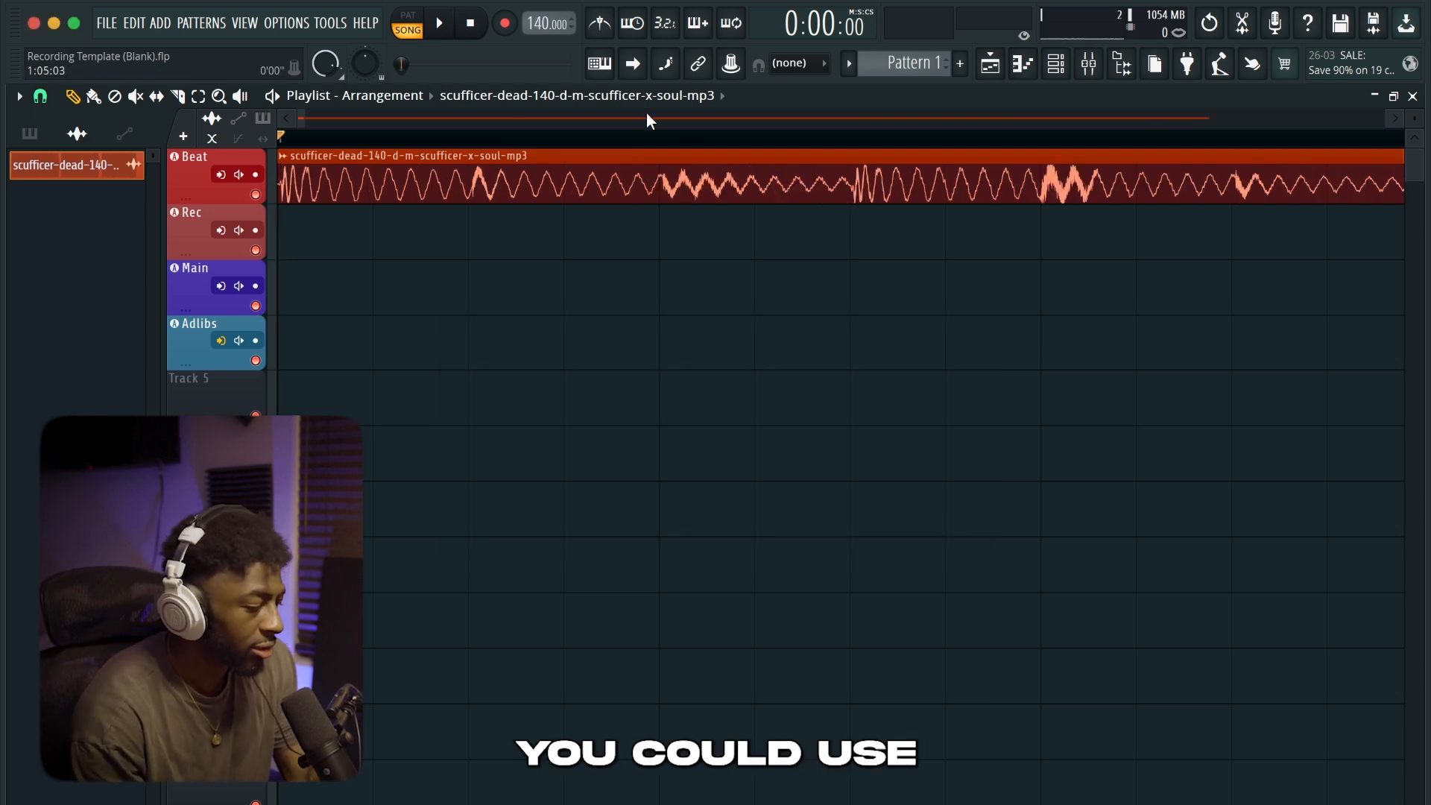
# Play the beat with the metronome on to check its timing against the grid, and turn the metronome off again
pyautogui.click(597, 23)
pyautogui.press('space')
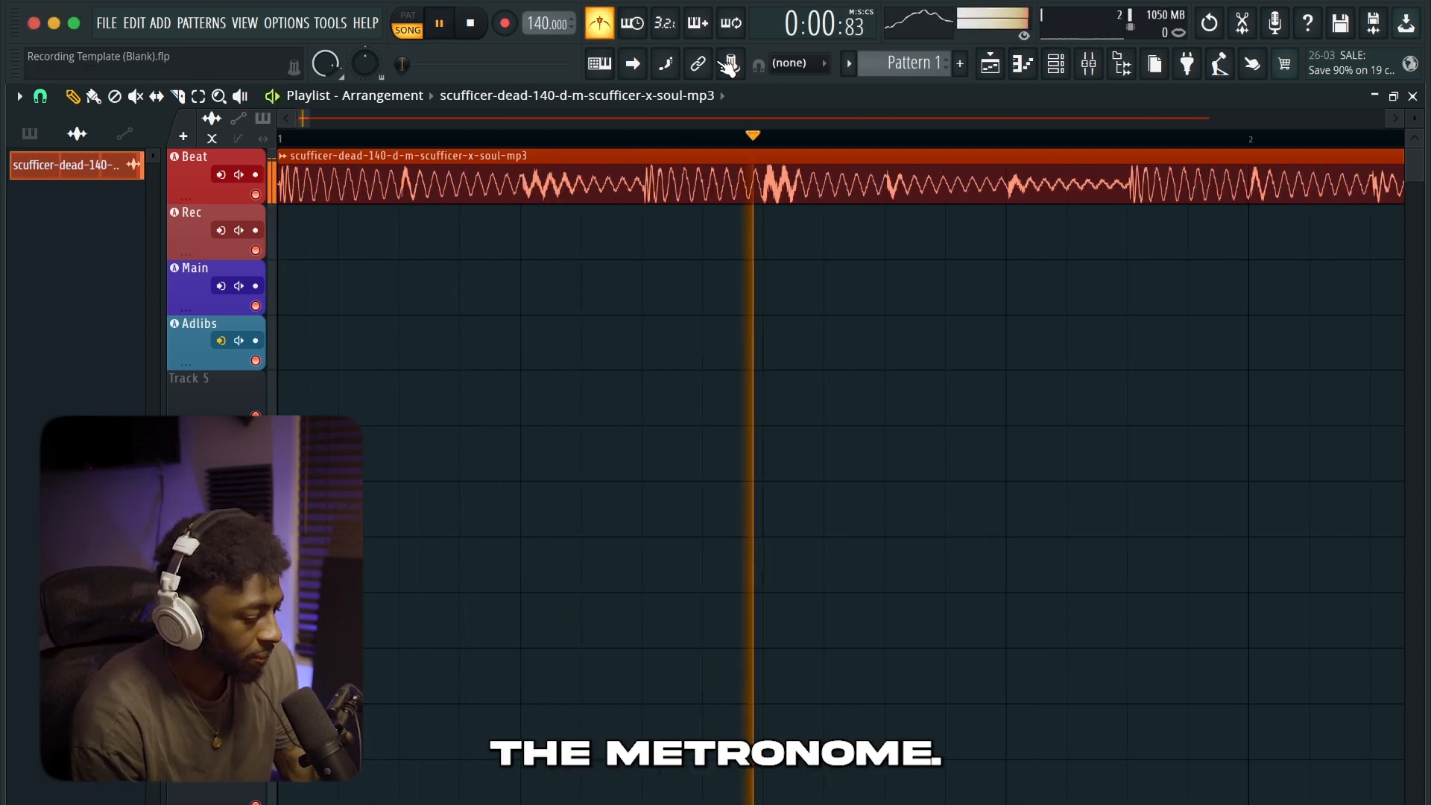
pyautogui.scroll(-3, 618, 224)
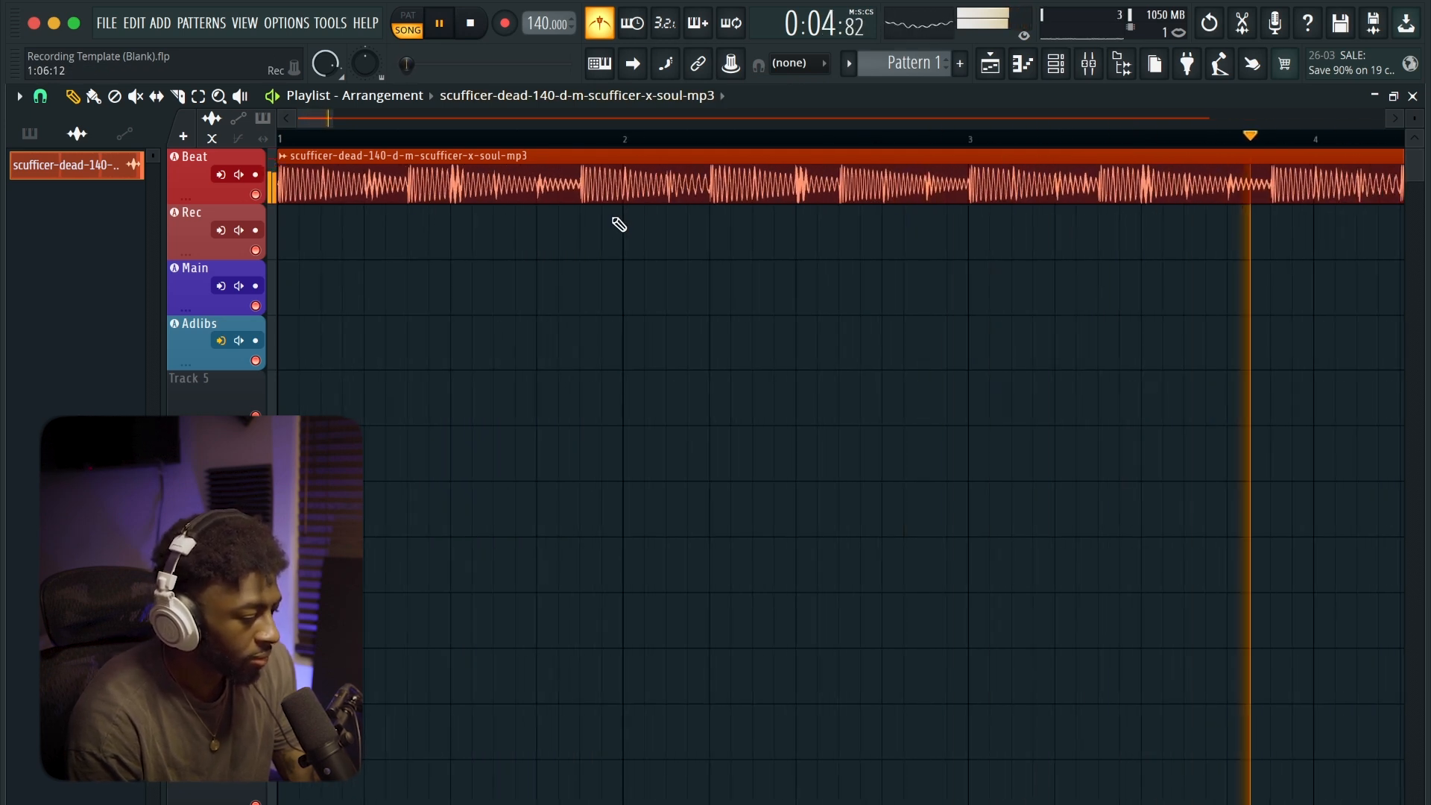
pyautogui.press('space')
pyautogui.hotkey('ctrl', 'z')
pyautogui.hotkey('ctrl', 'm')
pyautogui.moveTo(842, 195); pyautogui.dragTo(841, 205)
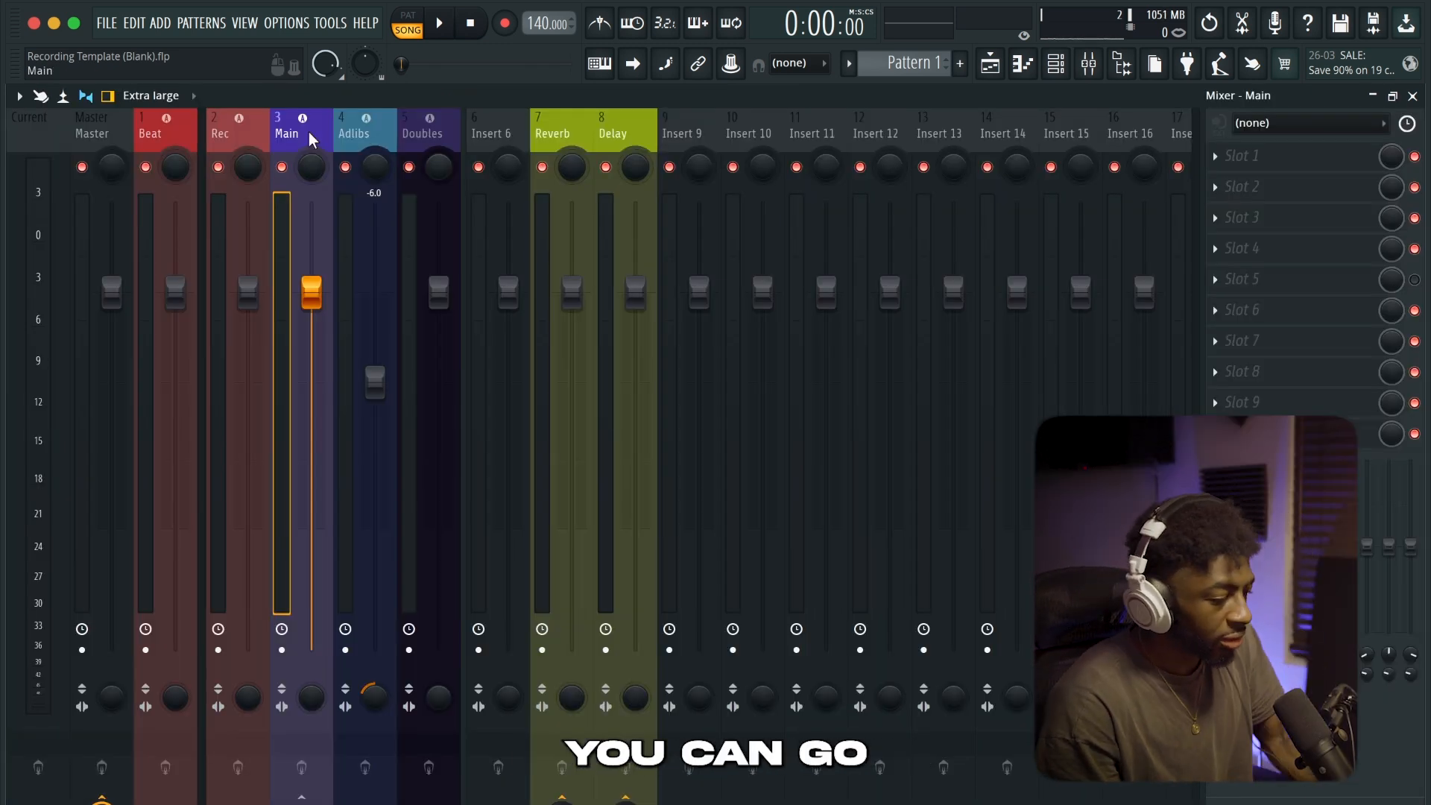
# Load the mixer track state Main.fst from the Mixtape Pluto (Waves) preset folder onto the Main mixer track
pyautogui.rightClick(309, 132)
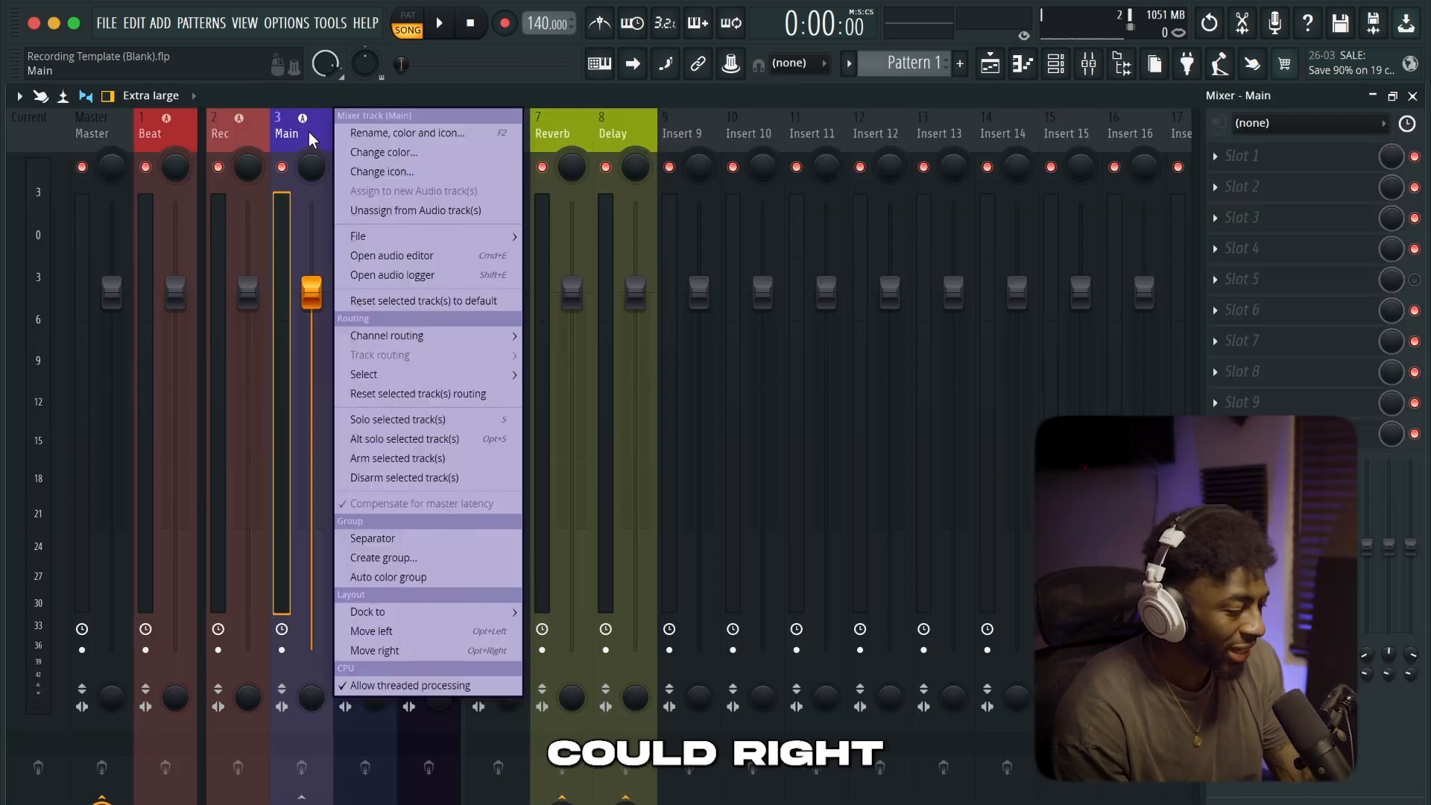
pyautogui.moveTo(432, 241)
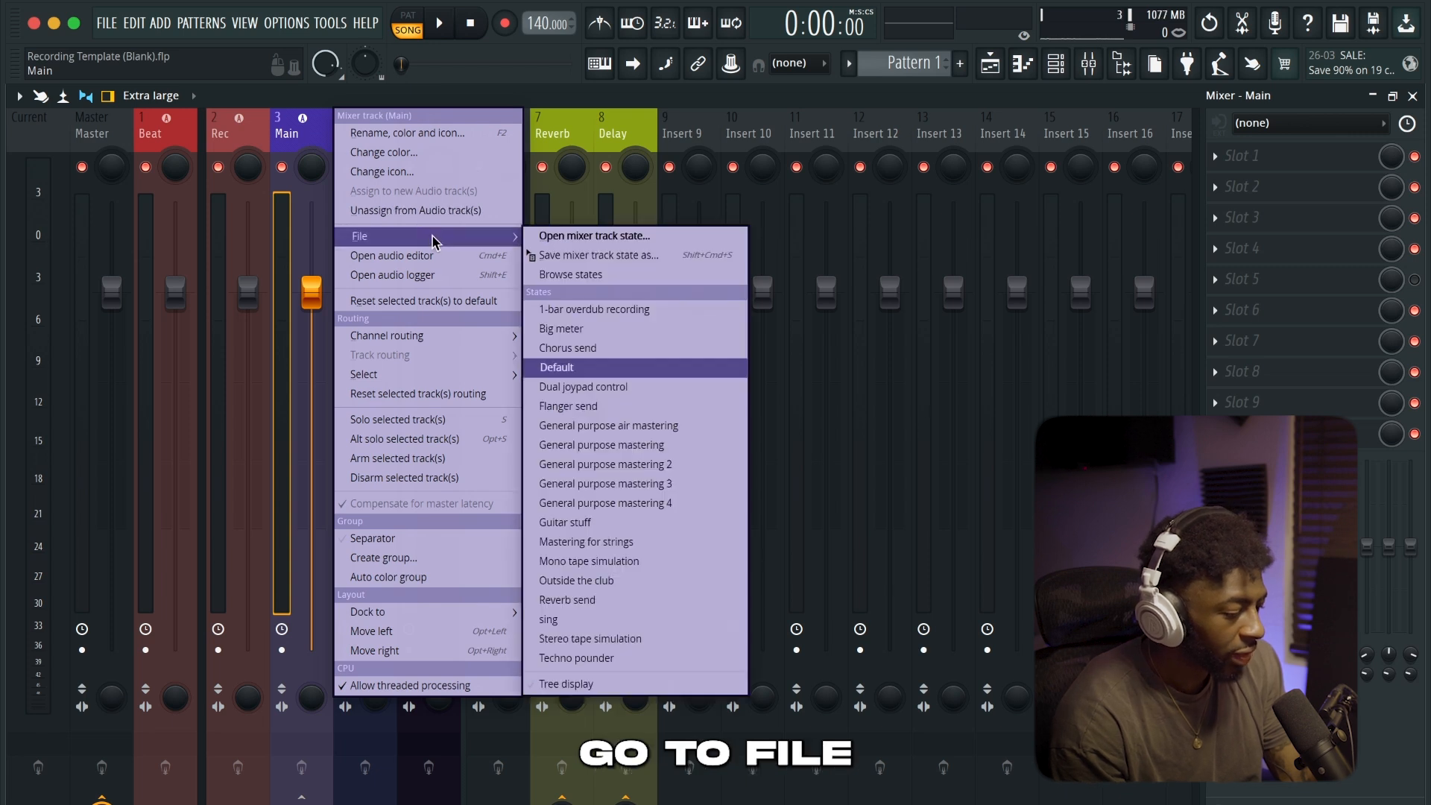
pyautogui.click(583, 237)
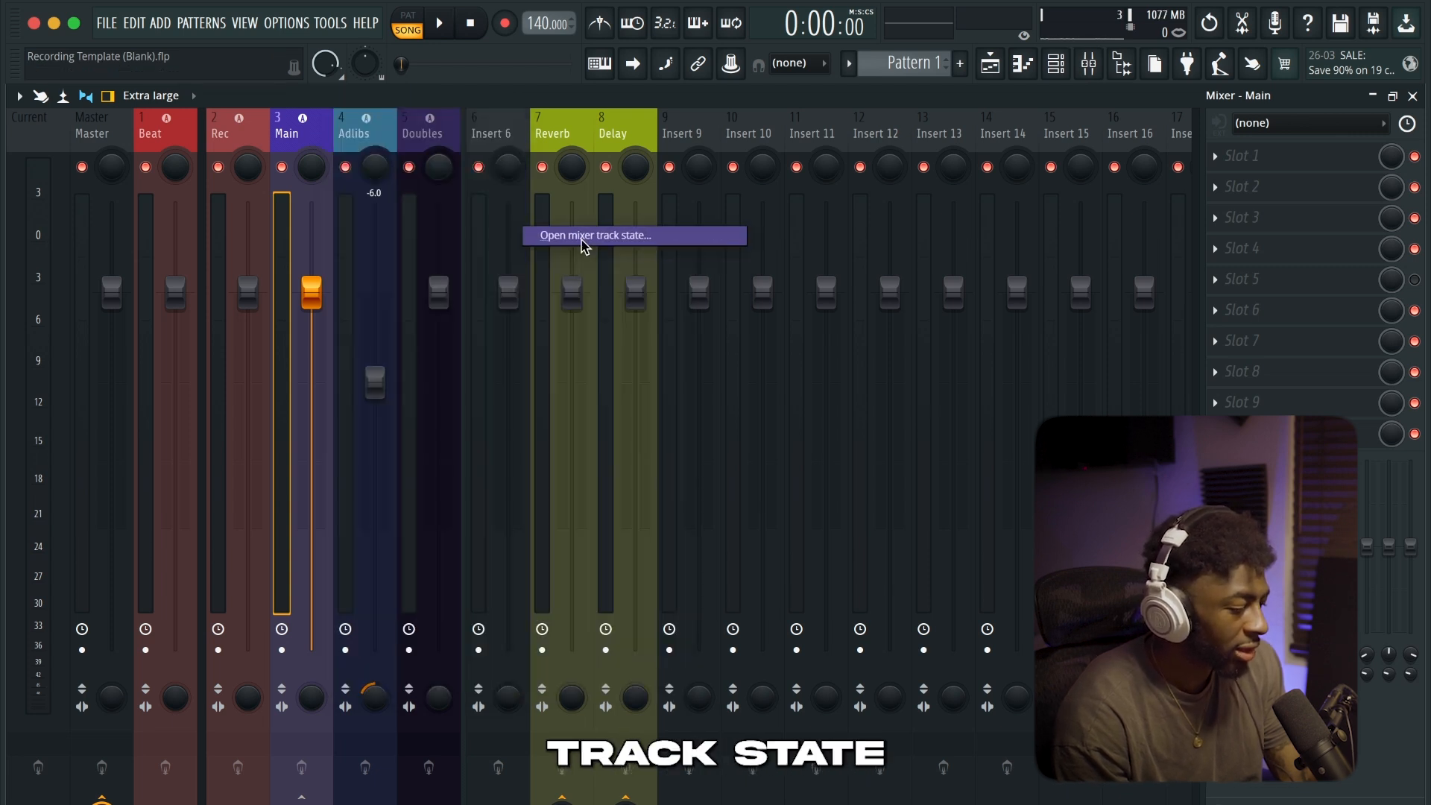
pyautogui.scroll(-5, 548, 402)
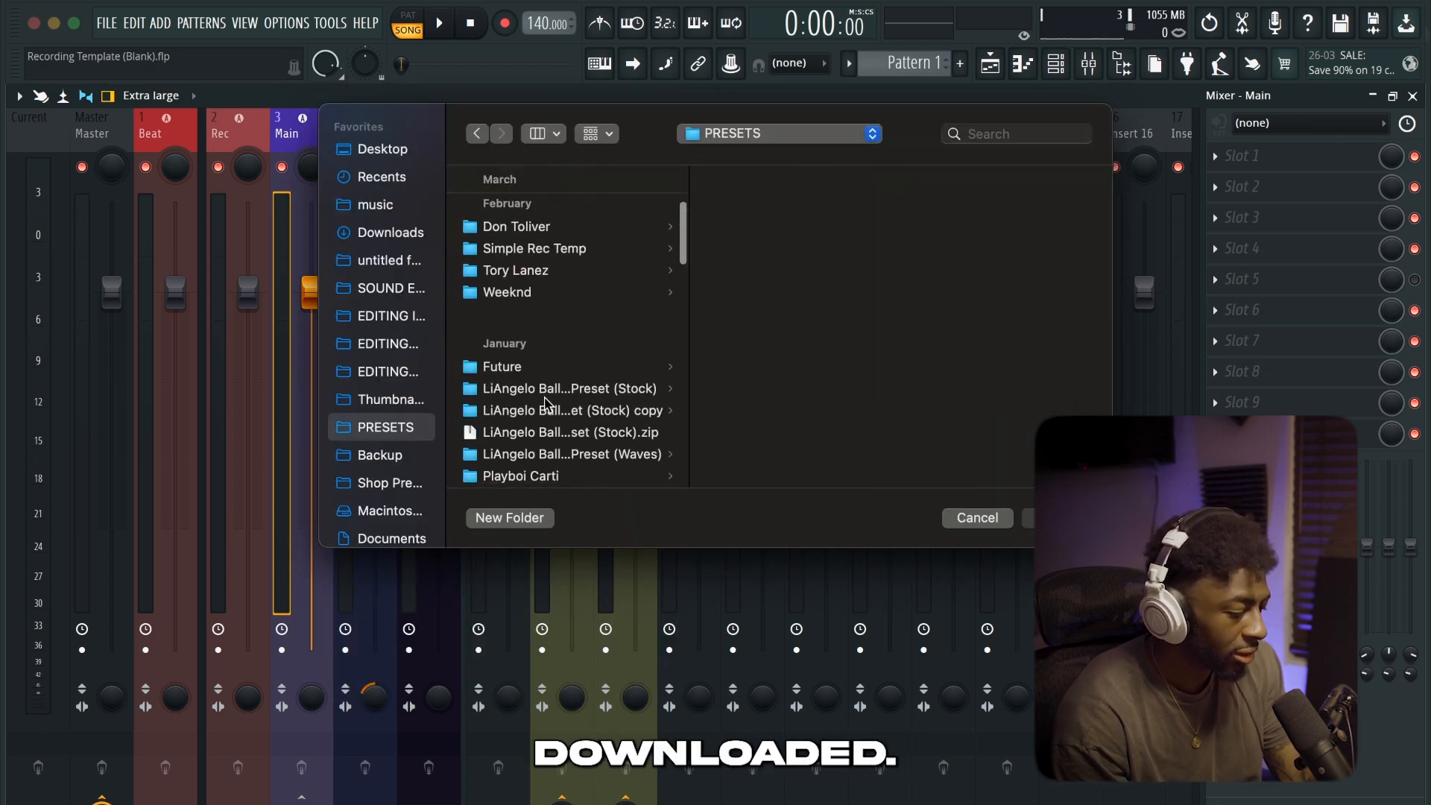
pyautogui.click(522, 366)
pyautogui.click(845, 208)
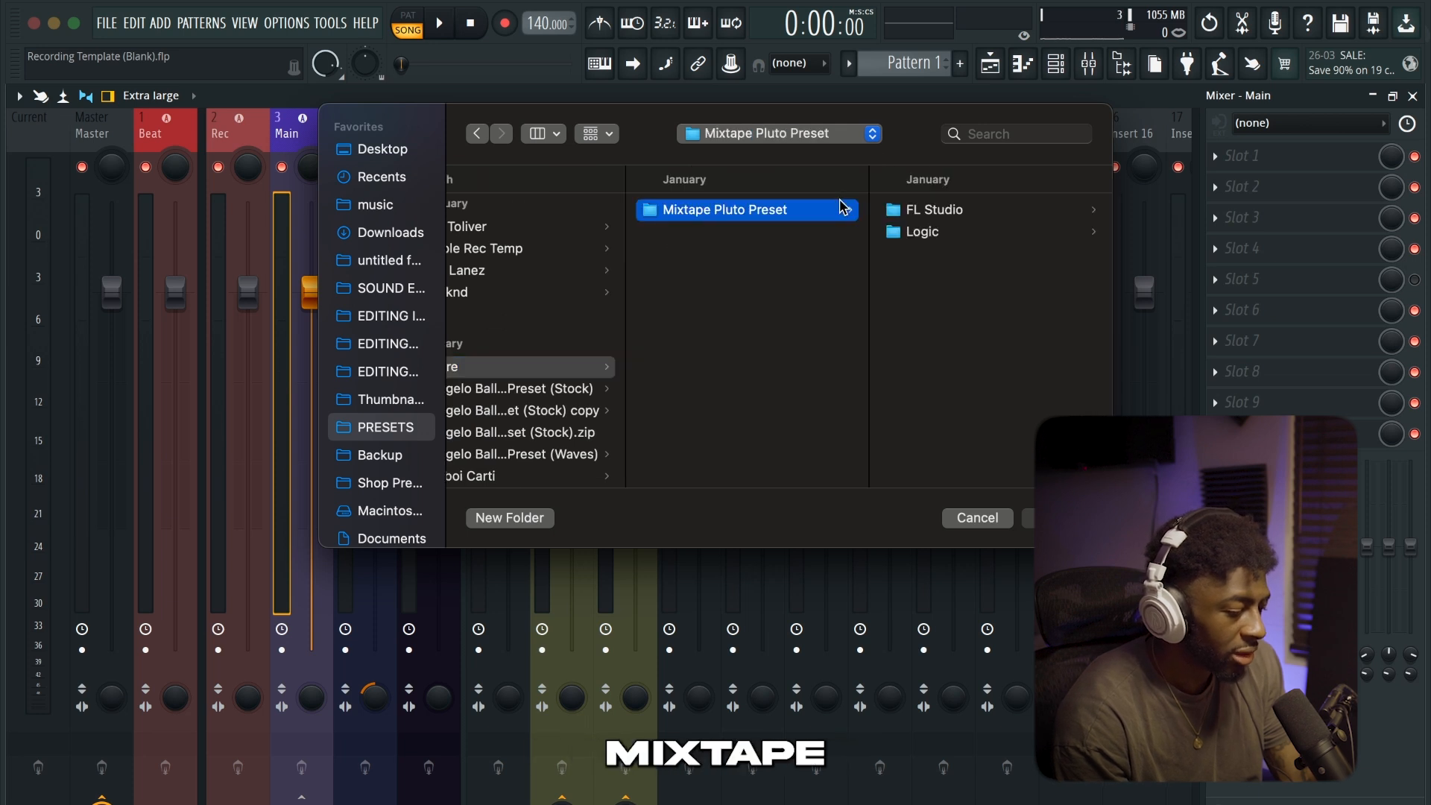
pyautogui.click(929, 212)
pyautogui.click(942, 233)
pyautogui.click(958, 214)
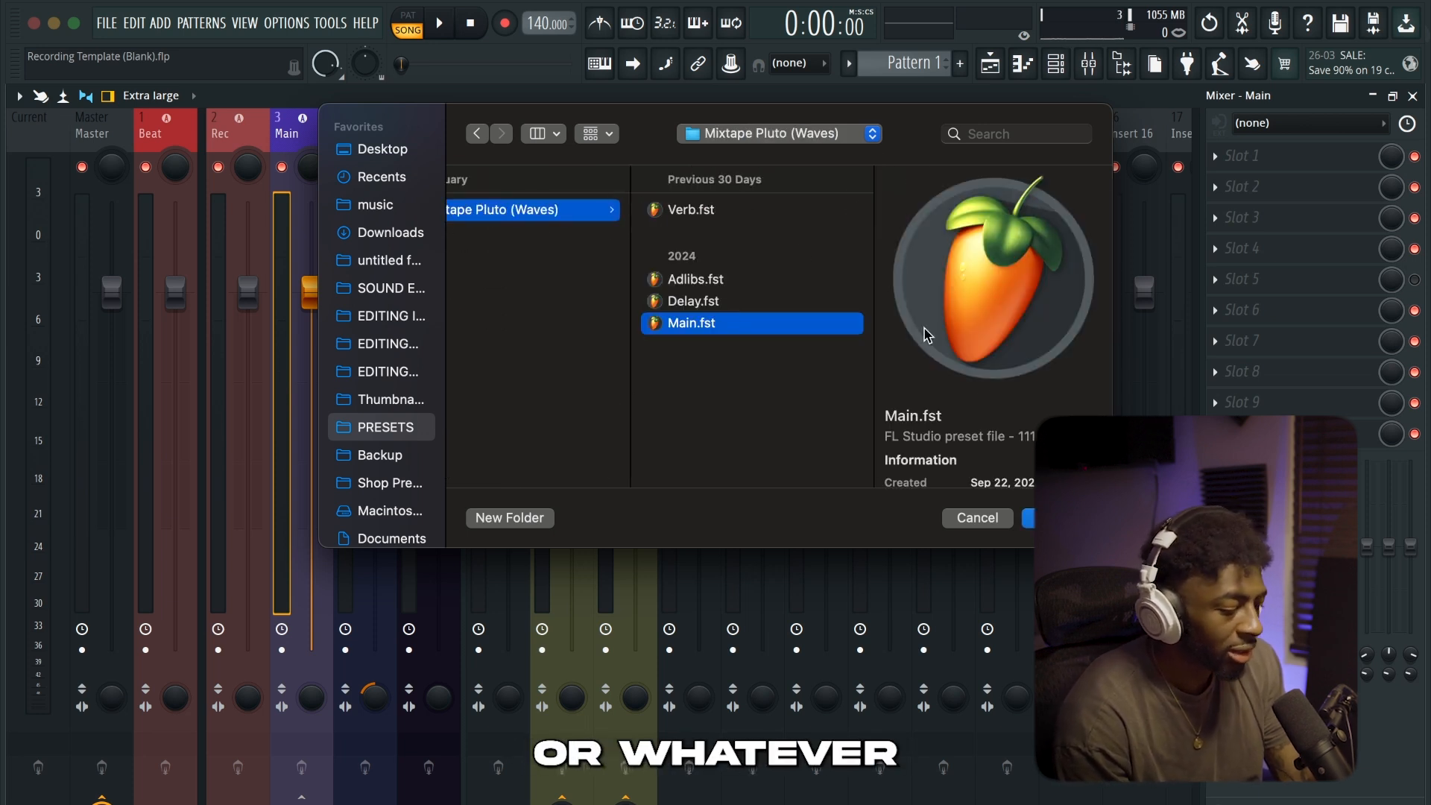
pyautogui.click(1056, 519)
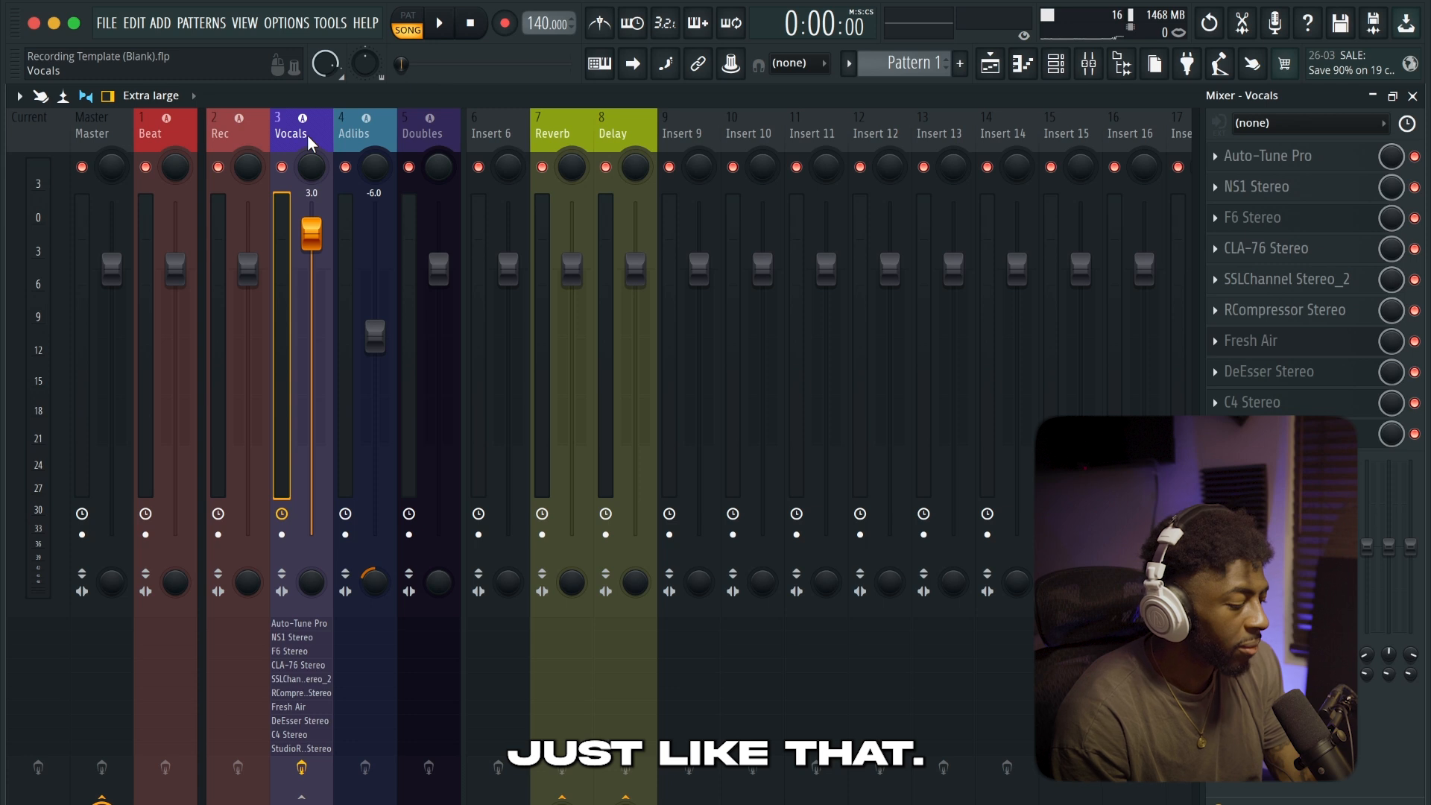
# Open the Mixtape Pluto (Waves) presets folder in Finder and load all four preset files onto mixer inserts 11 to 14
pyautogui.click(201, 784)
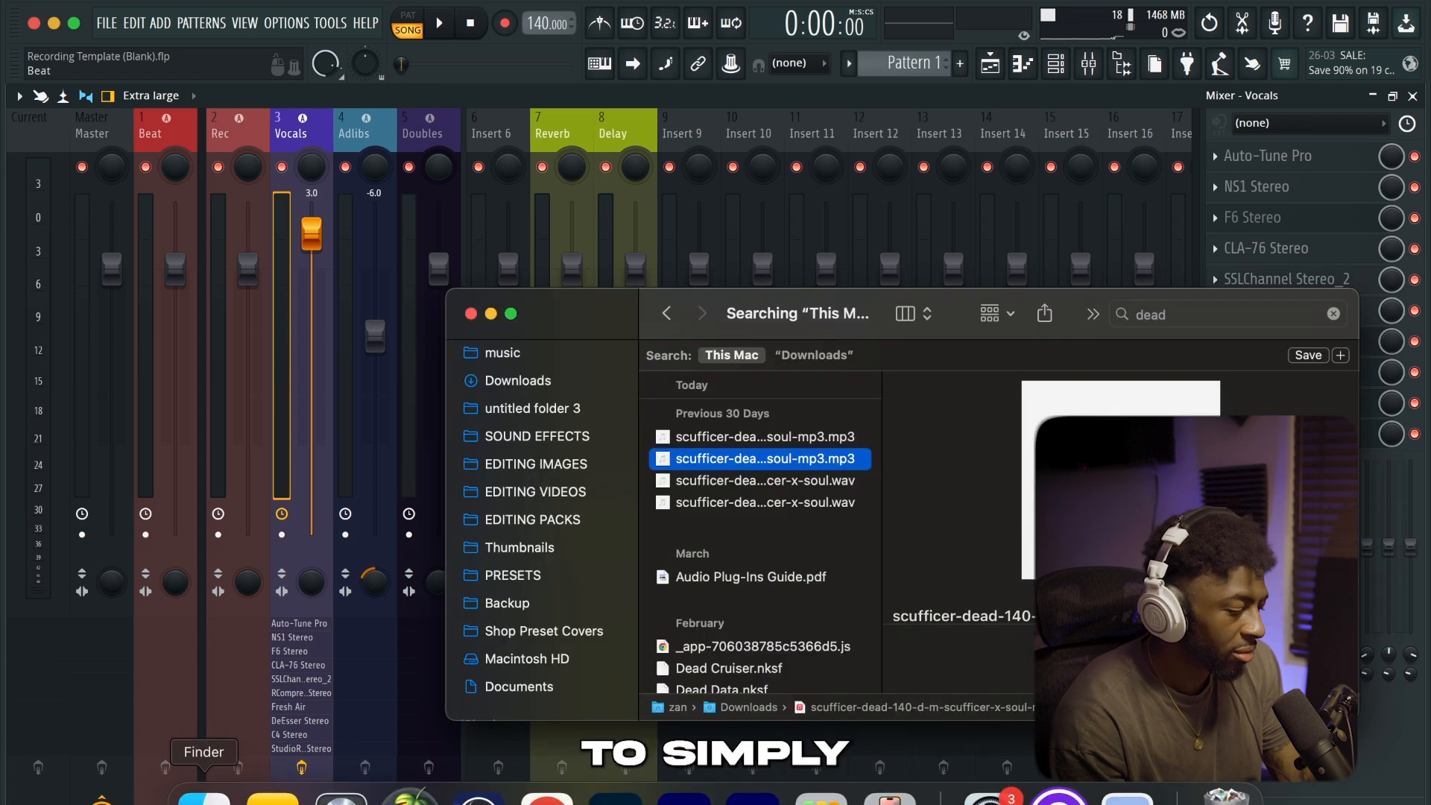
pyautogui.click(514, 577)
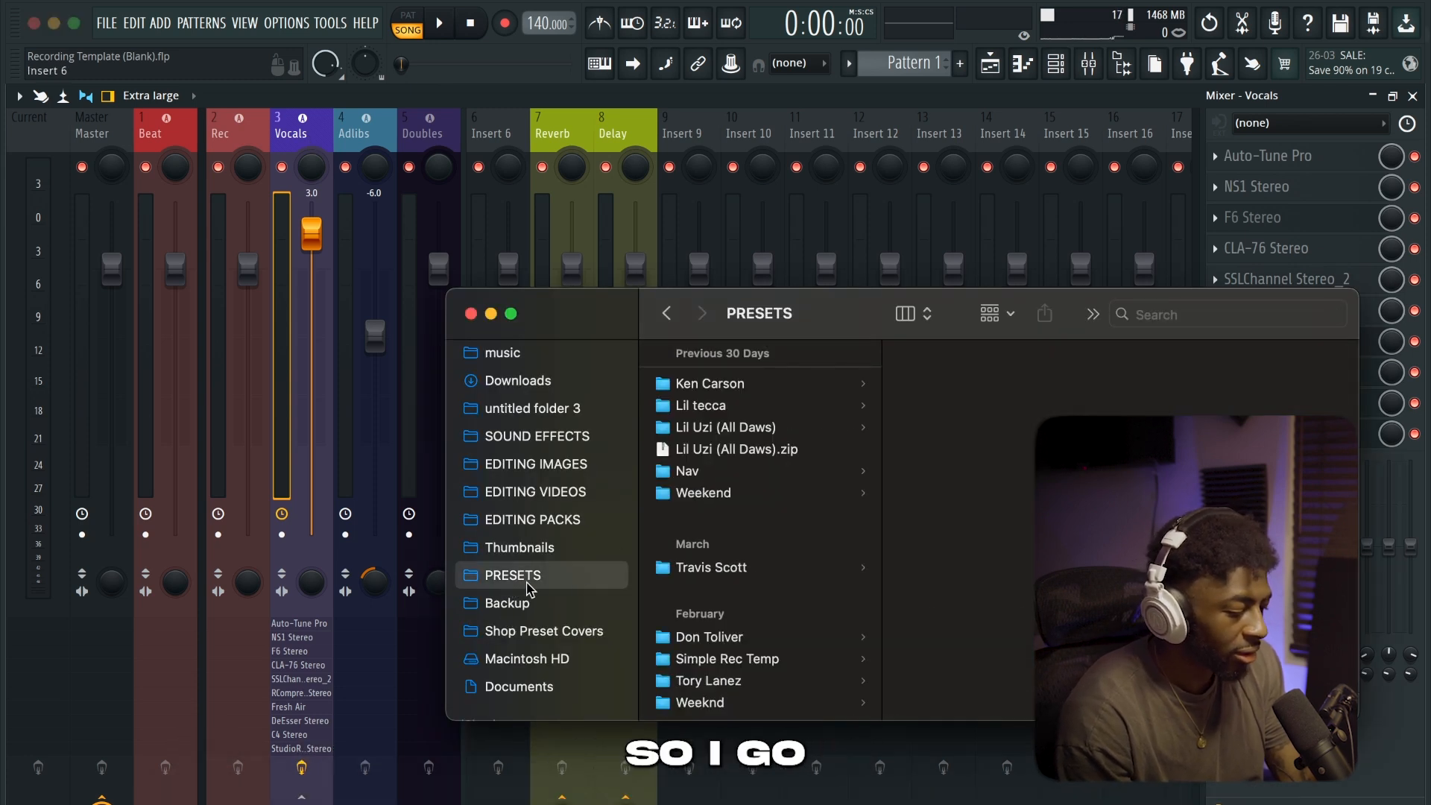
pyautogui.scroll(-3, 712, 612)
pyautogui.click(712, 693)
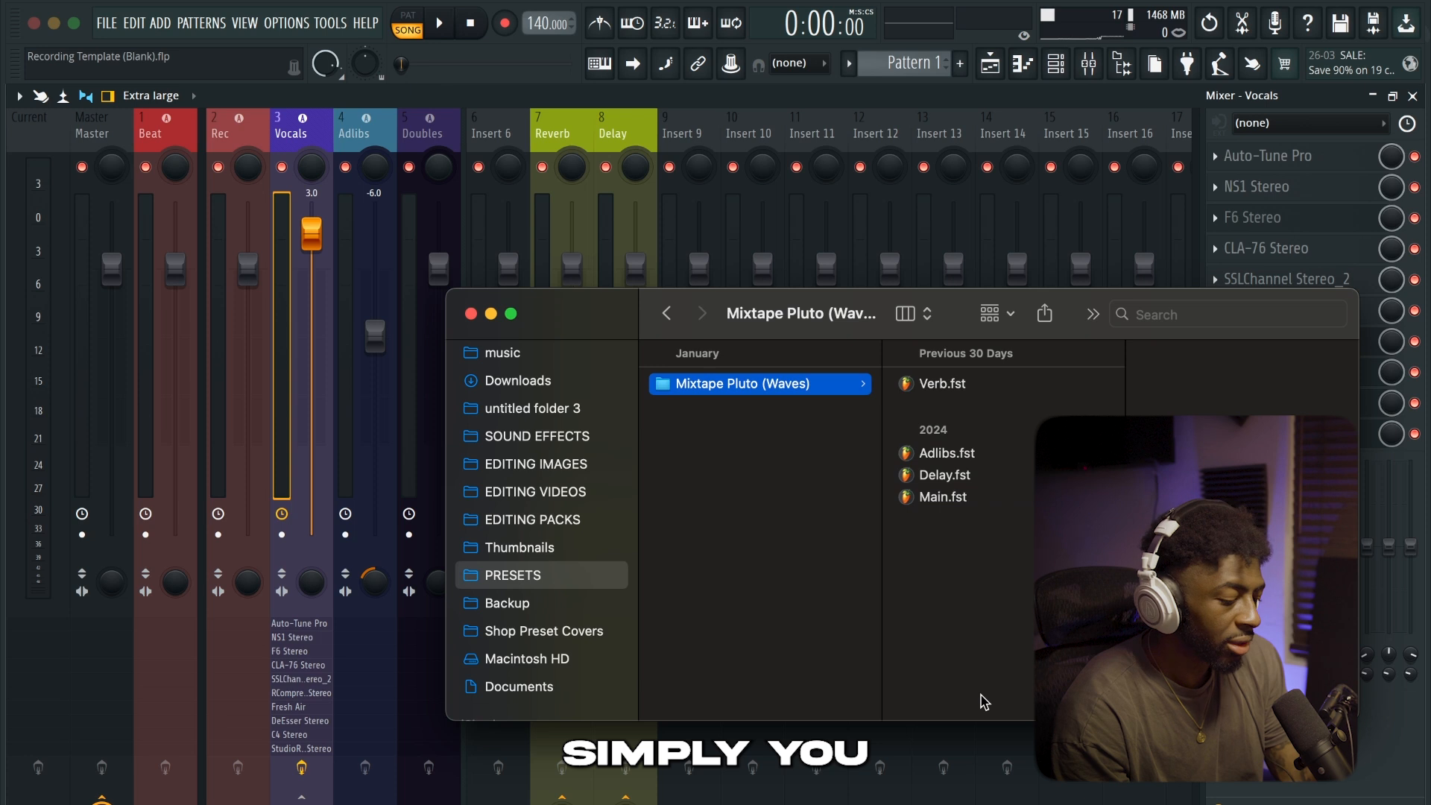
pyautogui.moveTo(979, 693); pyautogui.dragTo(970, 359)
pyautogui.moveTo(959, 467); pyautogui.dragTo(823, 167)
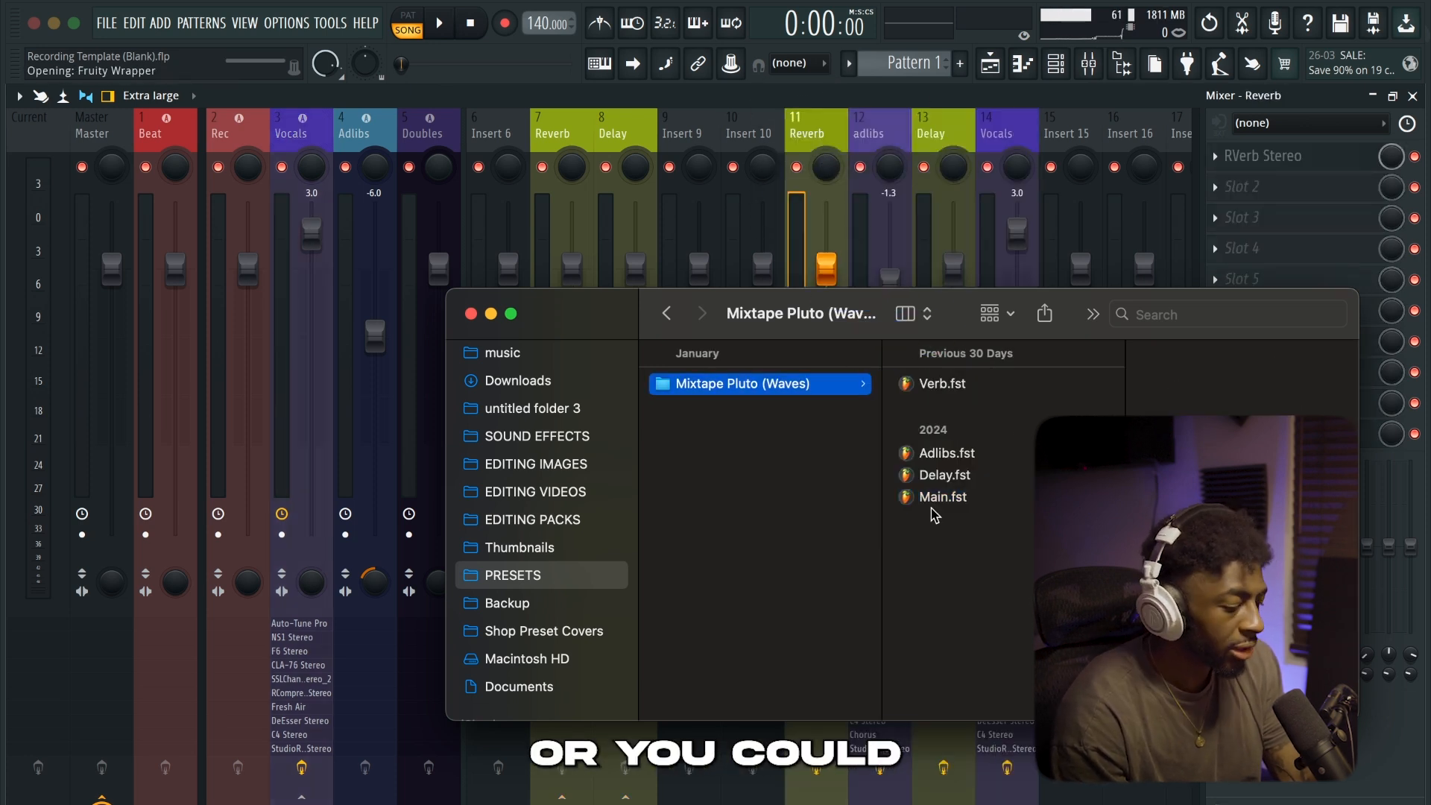
# Load Main.fst onto the Vocals mixer track and Adlibs.fst onto the Adlibs mixer track from Finder
pyautogui.moveTo(938, 497); pyautogui.dragTo(522, 227)
pyautogui.moveTo(327, 233); pyautogui.dragTo(312, 232)
pyautogui.moveTo(924, 454); pyautogui.dragTo(361, 138)
# Load Verb.fst onto the Reverb mixer track 7 and Delay.fst onto the Delay mixer track 8, and return to the Vocals track
pyautogui.moveTo(484, 233); pyautogui.dragTo(565, 139)
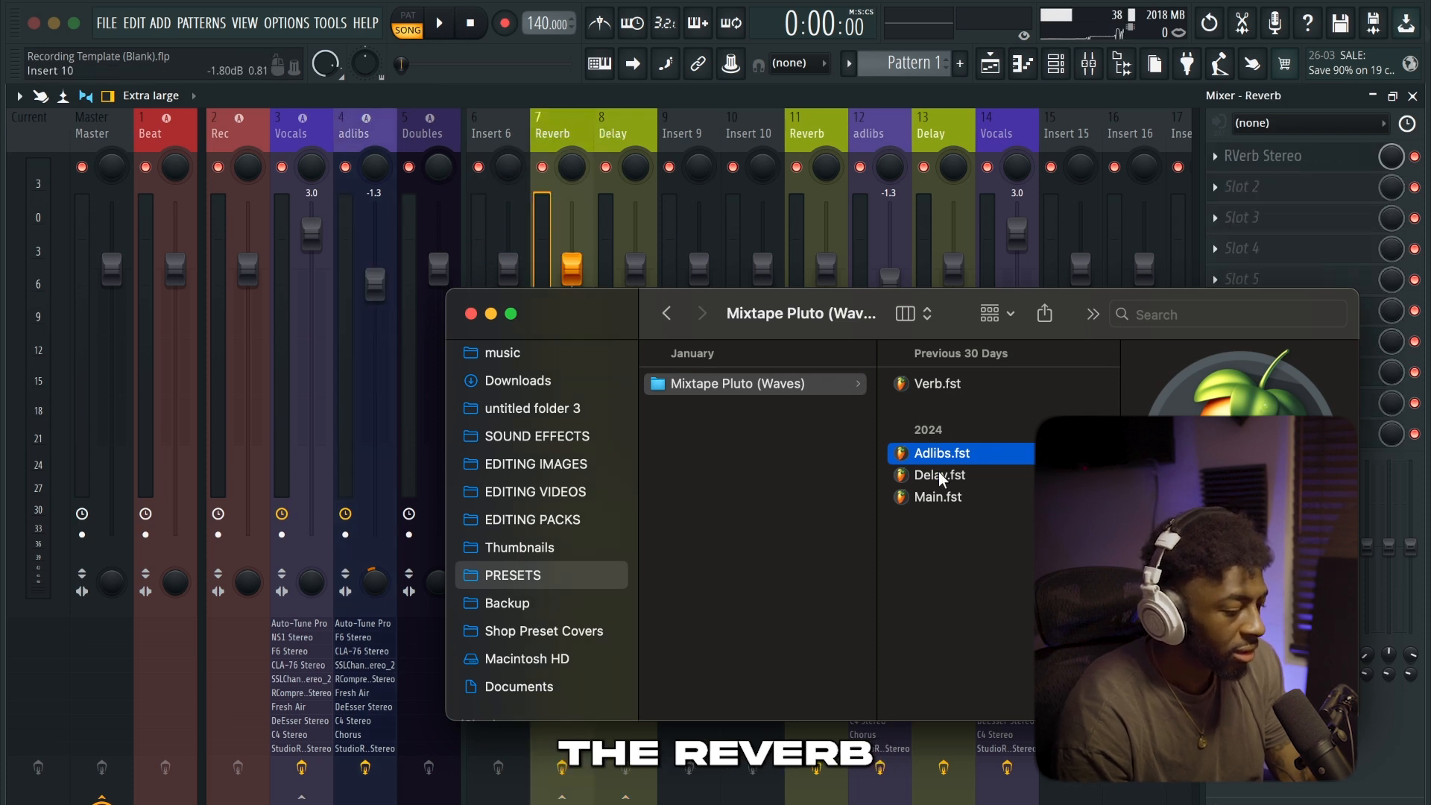
pyautogui.moveTo(941, 480); pyautogui.dragTo(666, 182)
pyautogui.moveTo(624, 125); pyautogui.dragTo(627, 130)
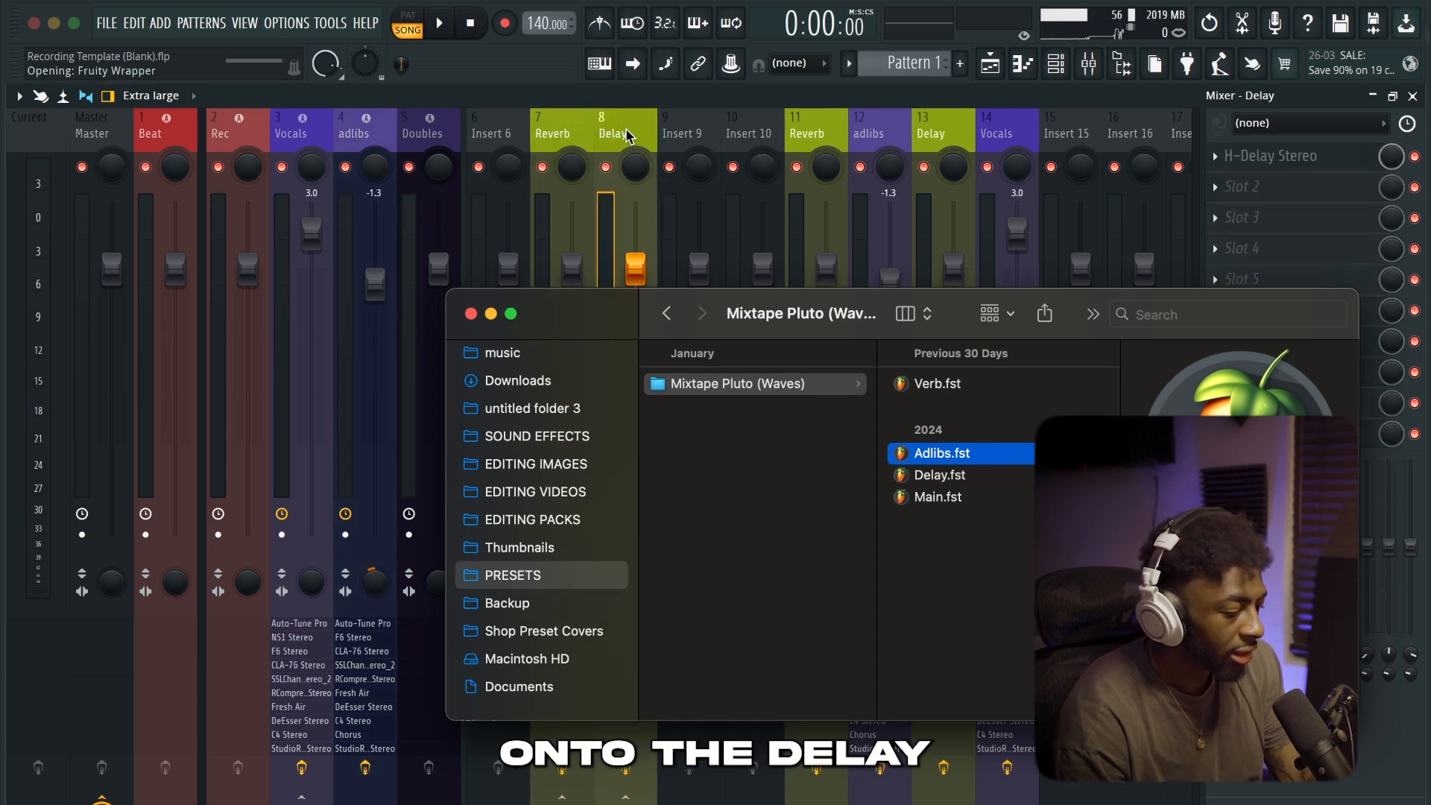
pyautogui.click(295, 136)
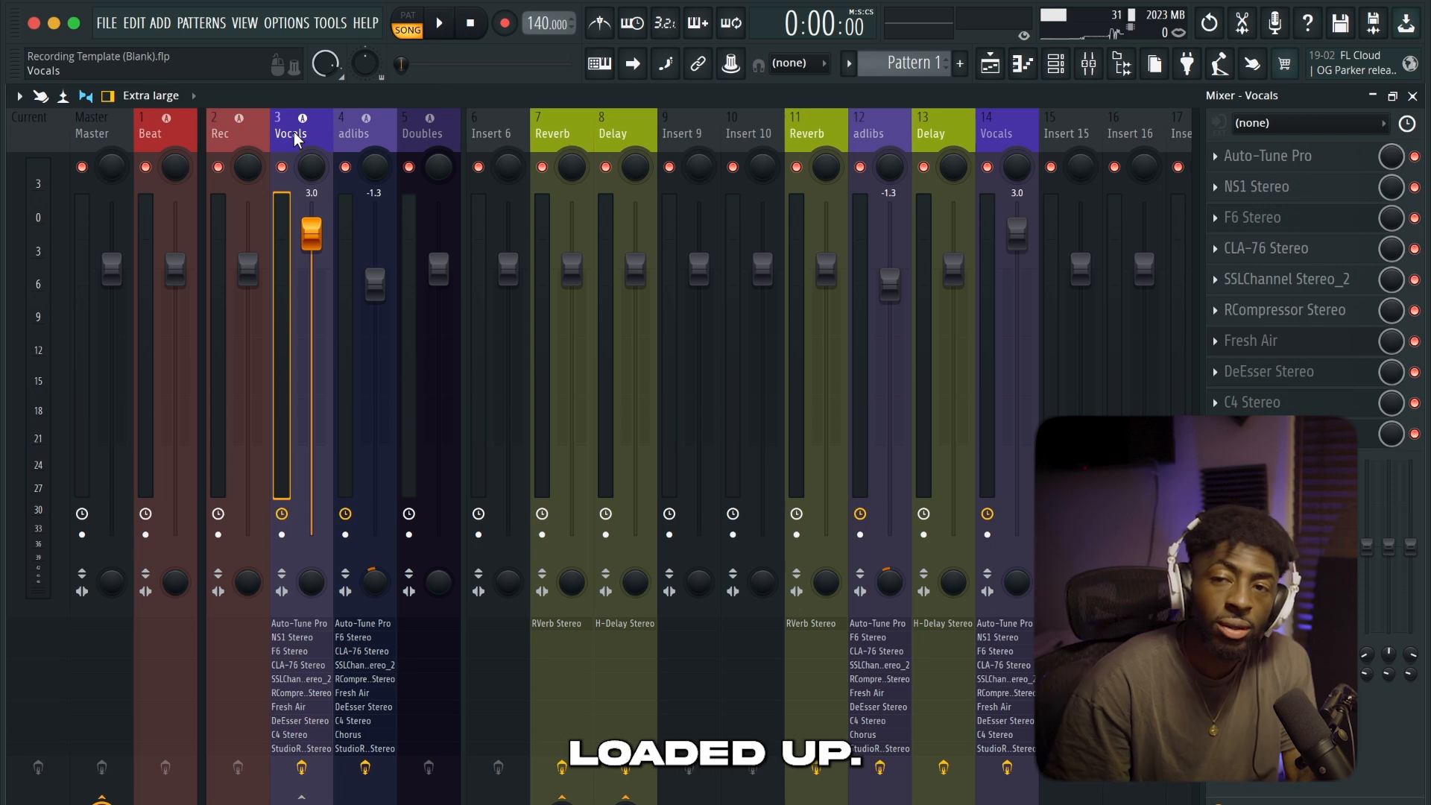
# Reset the duplicate preset tracks on mixer inserts 11 to 14 to default and select the Vocals track
pyautogui.click(809, 132)
pyautogui.rightClick(816, 134)
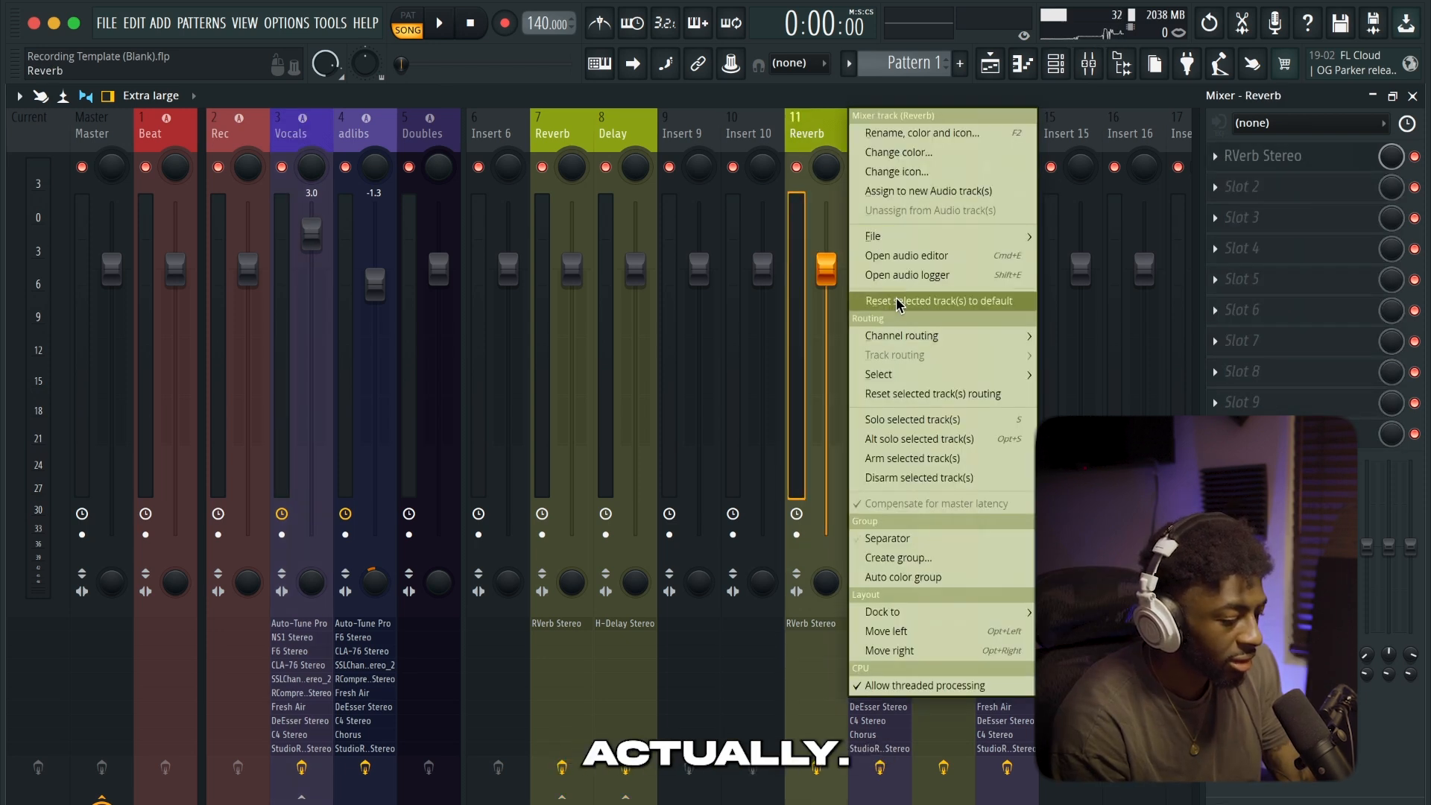
pyautogui.click(932, 301)
pyautogui.click(831, 498)
pyautogui.click(302, 136)
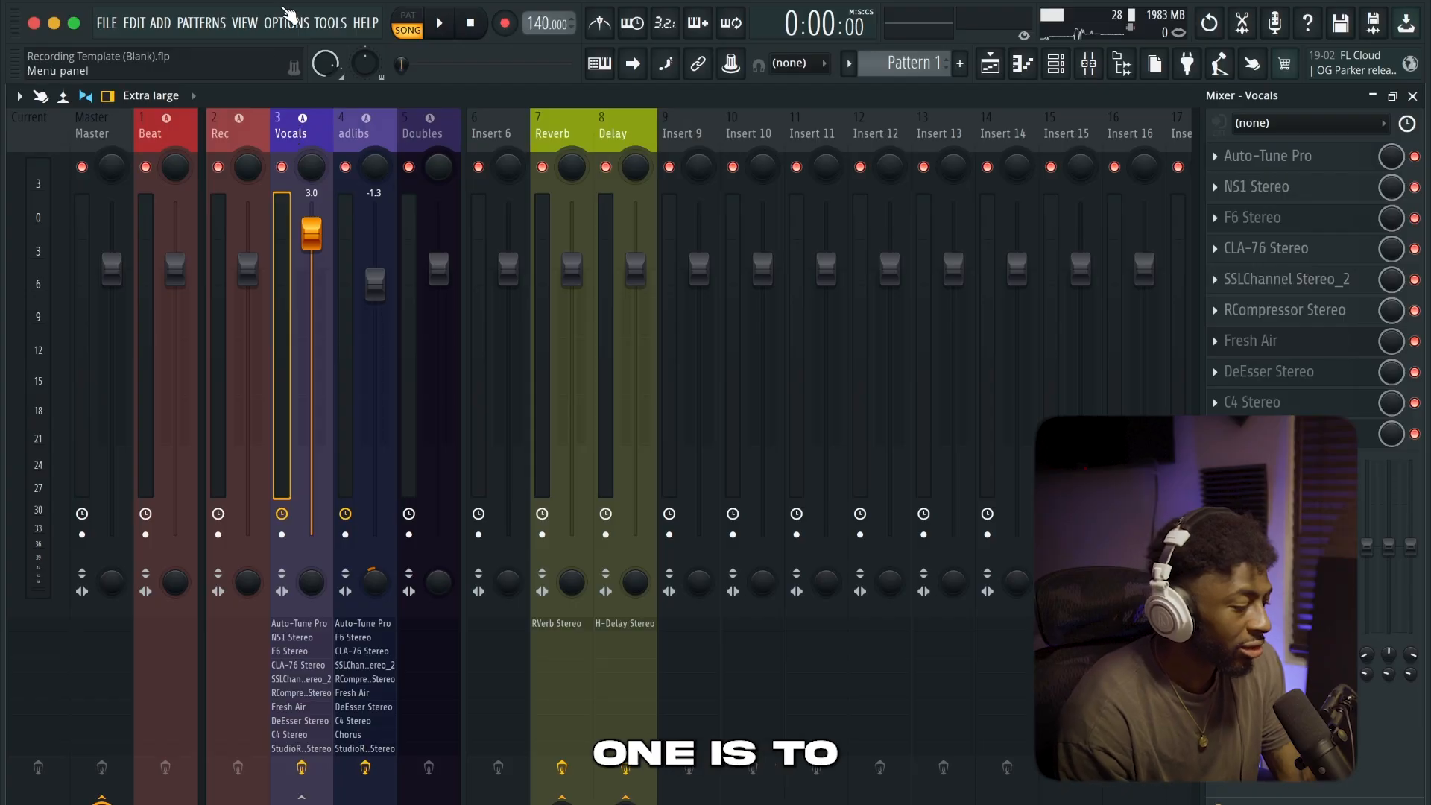
# Open the audio settings
pyautogui.click(287, 16)
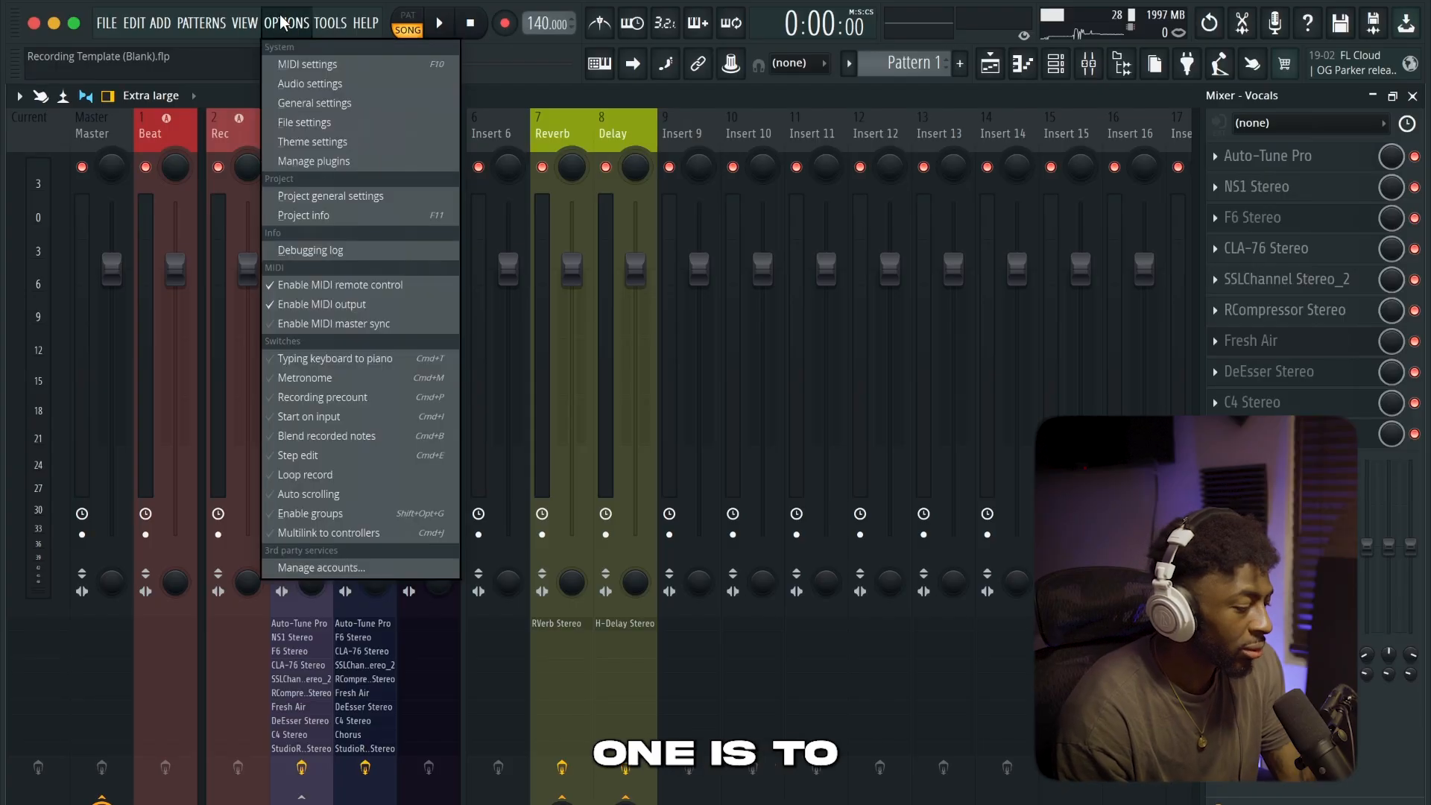
pyautogui.click(299, 84)
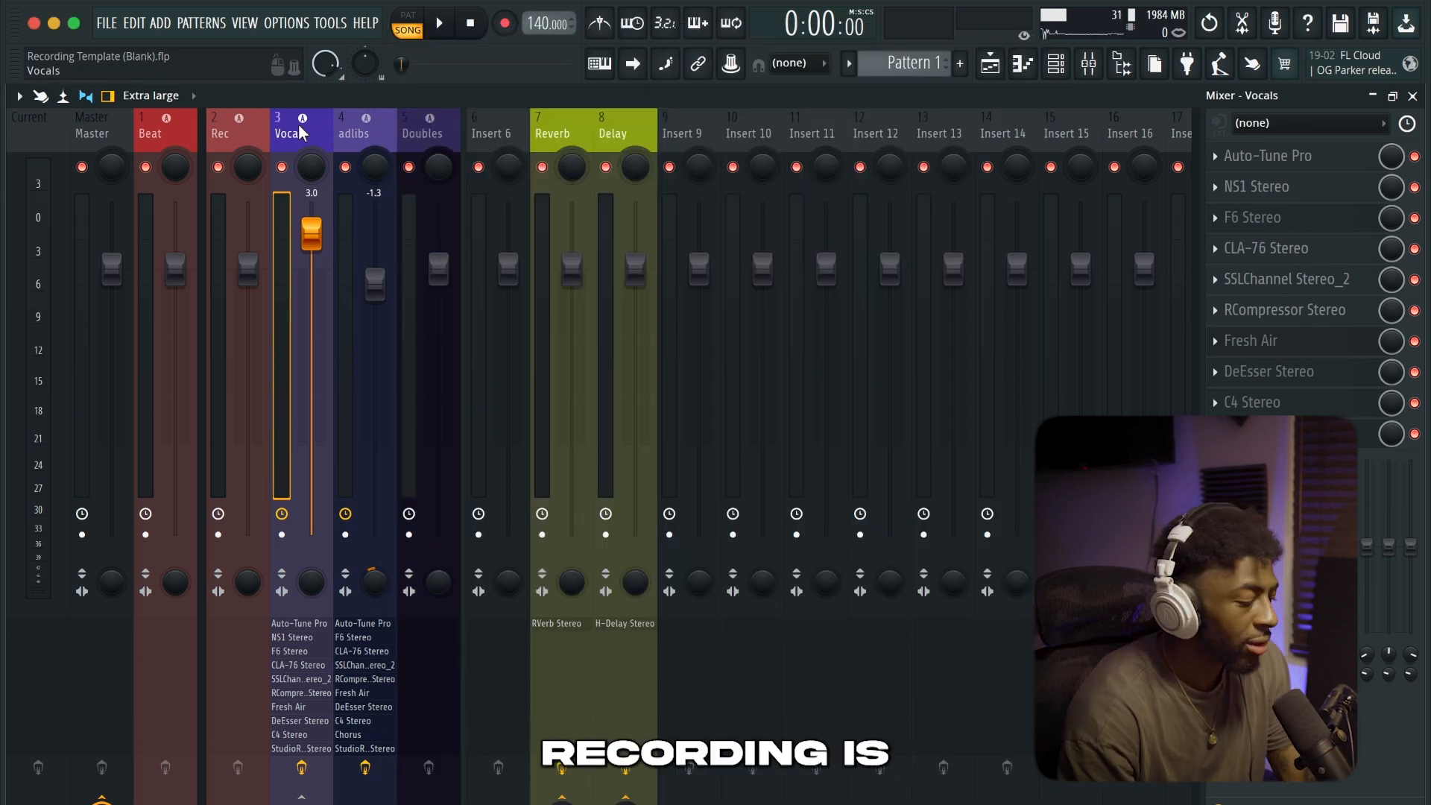
# Add the Auto-Key plugin to the first effect slot of the Beat mixer track
pyautogui.click(190, 140)
pyautogui.click(1260, 158)
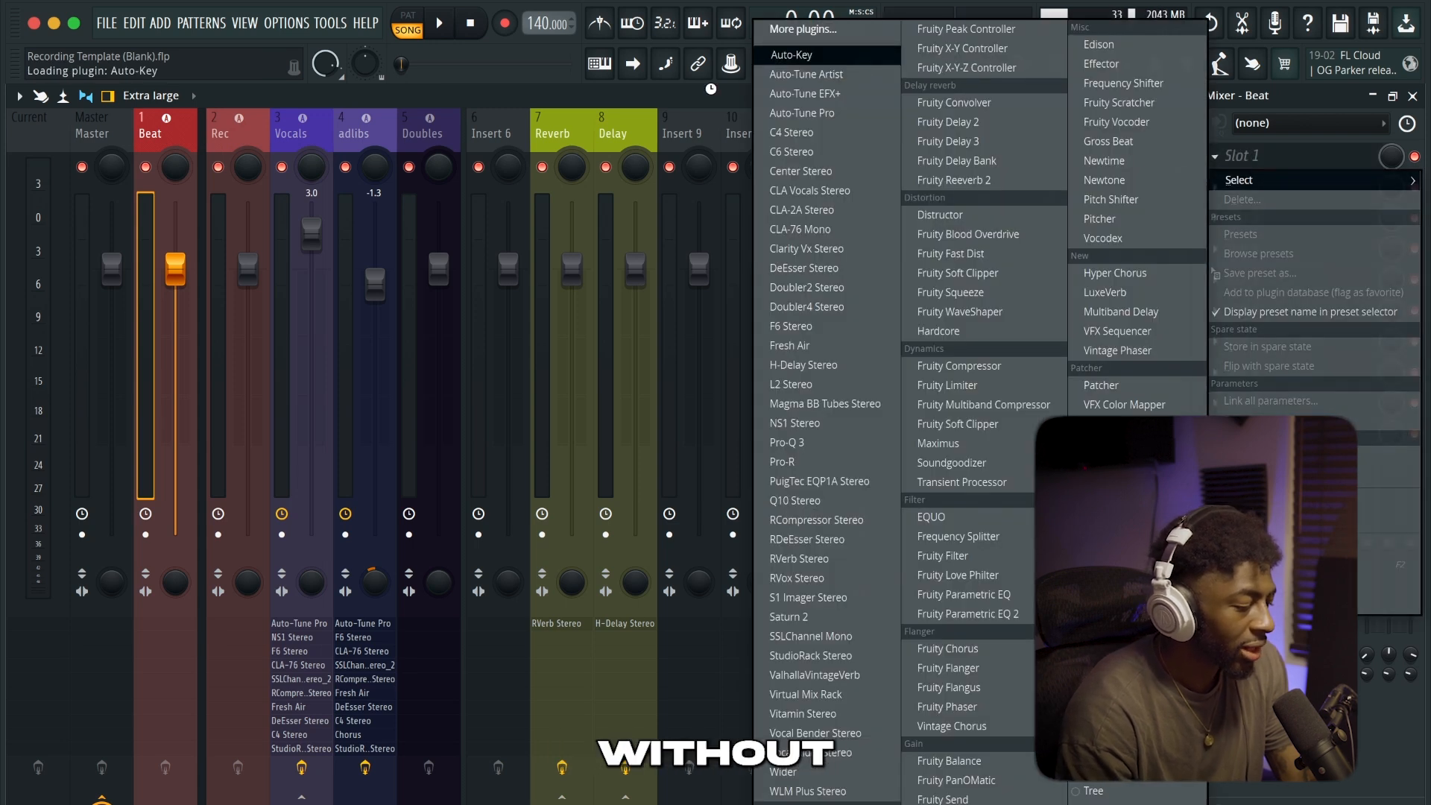
pyautogui.click(805, 55)
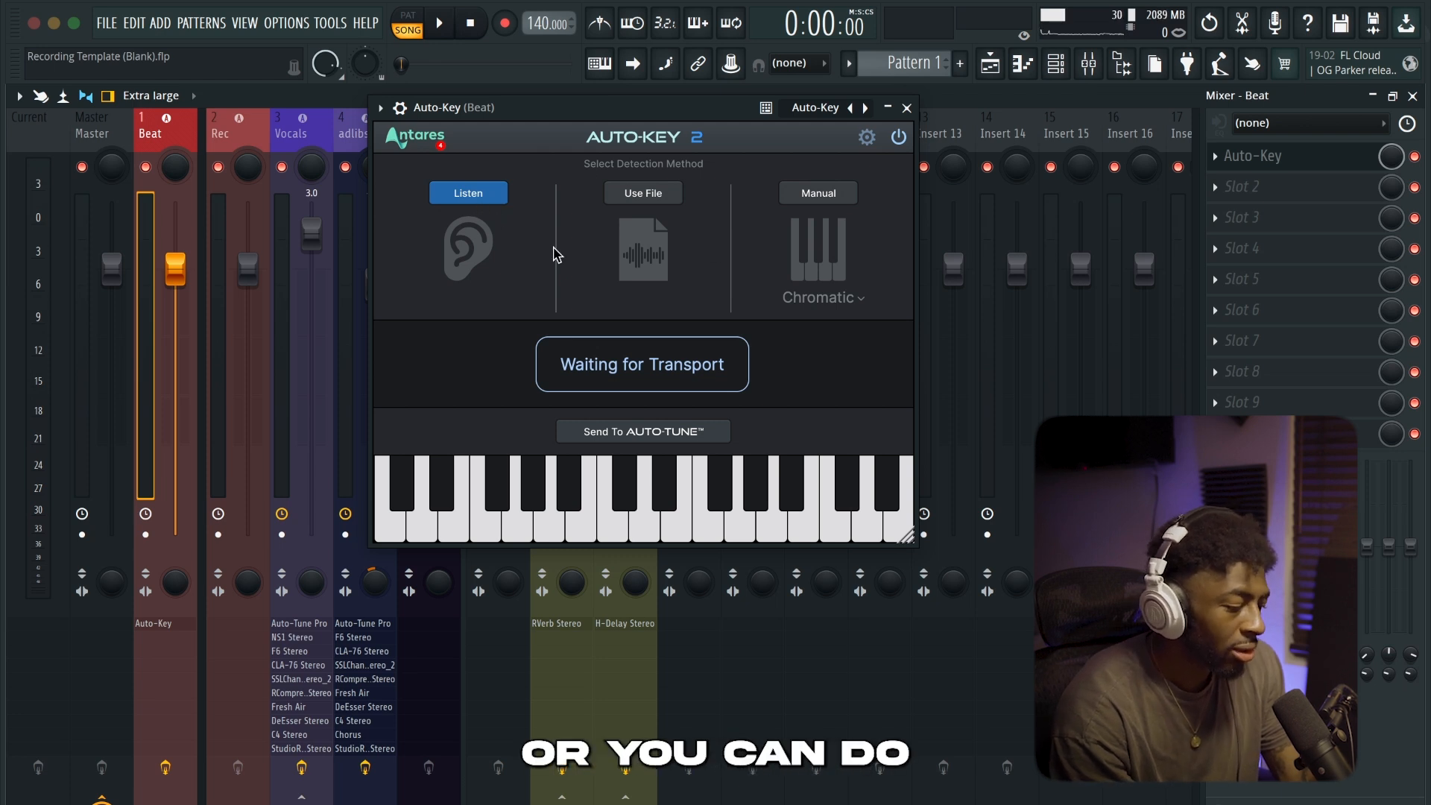
# Detect the beat's key from a file in Auto-Key, searching for "dead" and opening the scufficer-dead-140 MP3
pyautogui.click(627, 193)
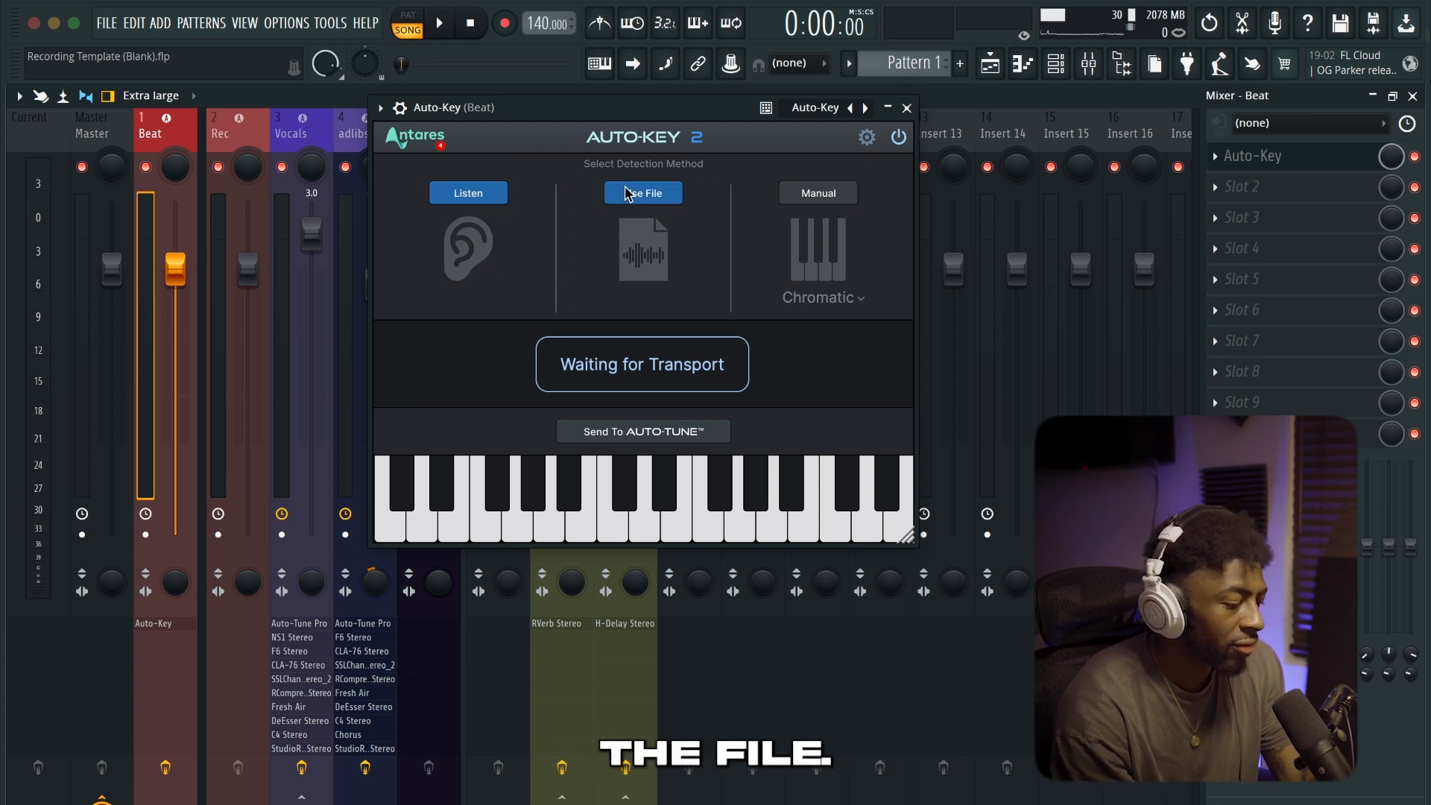
pyautogui.click(373, 233)
pyautogui.click(1040, 158)
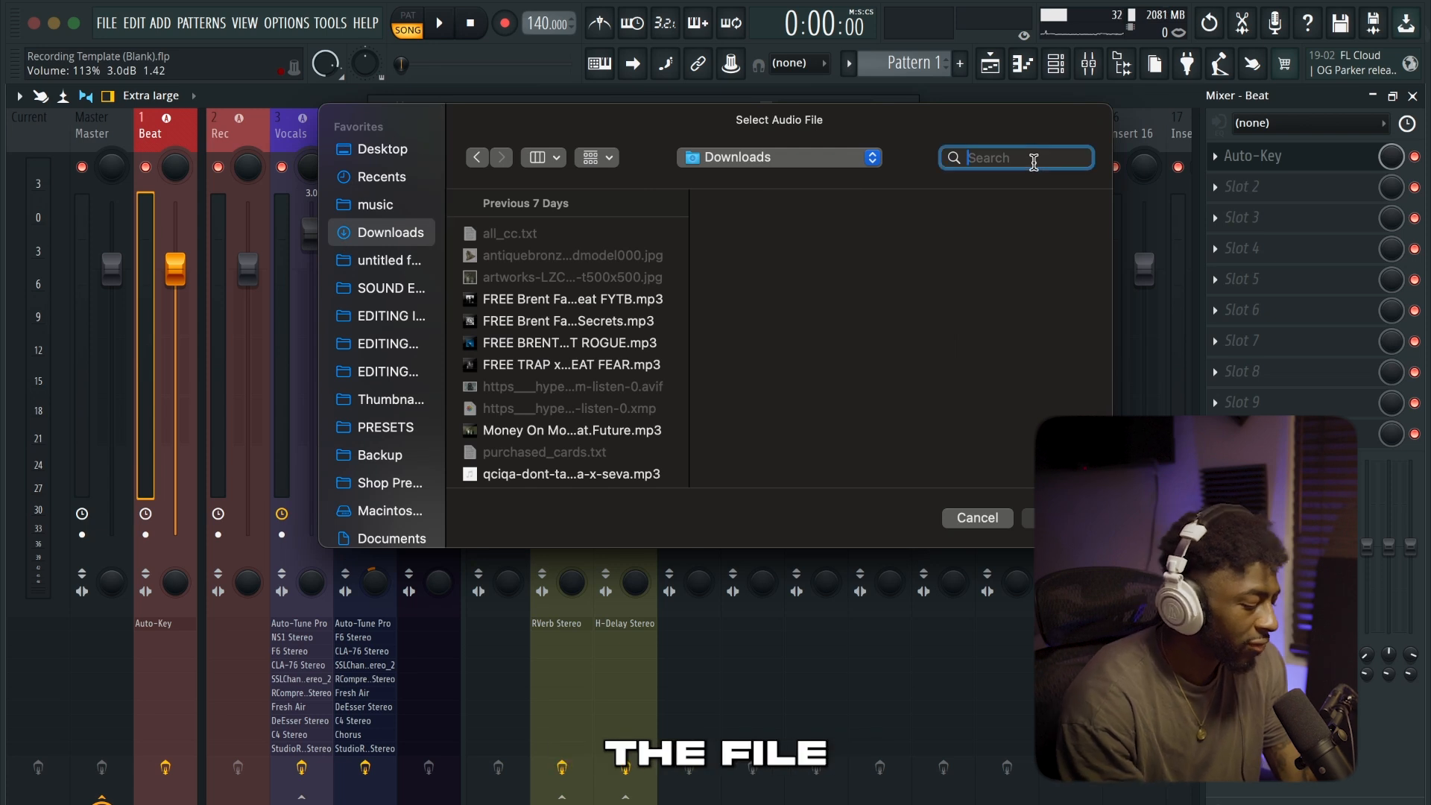
pyautogui.write('dead')
pyautogui.click(535, 379)
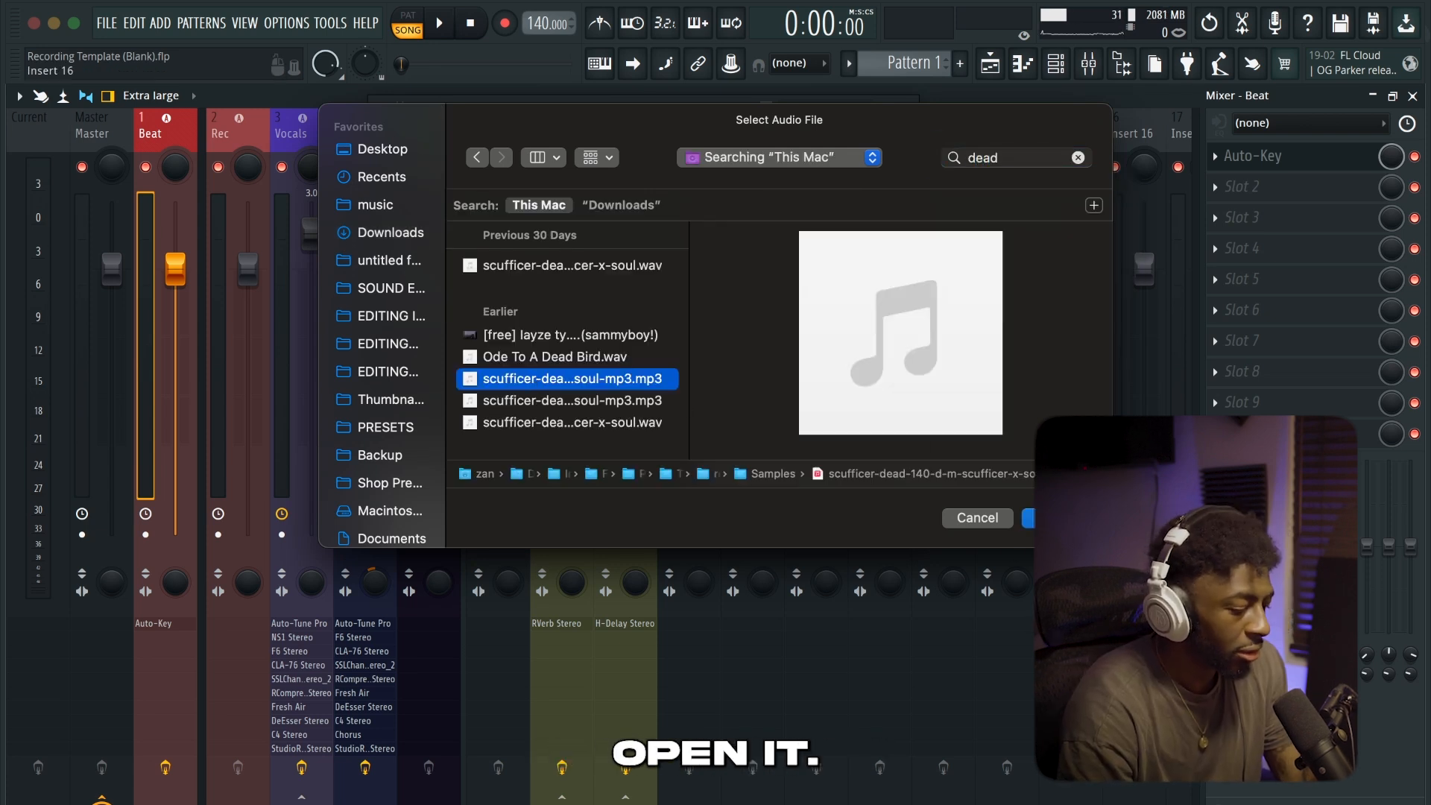
pyautogui.click(1029, 517)
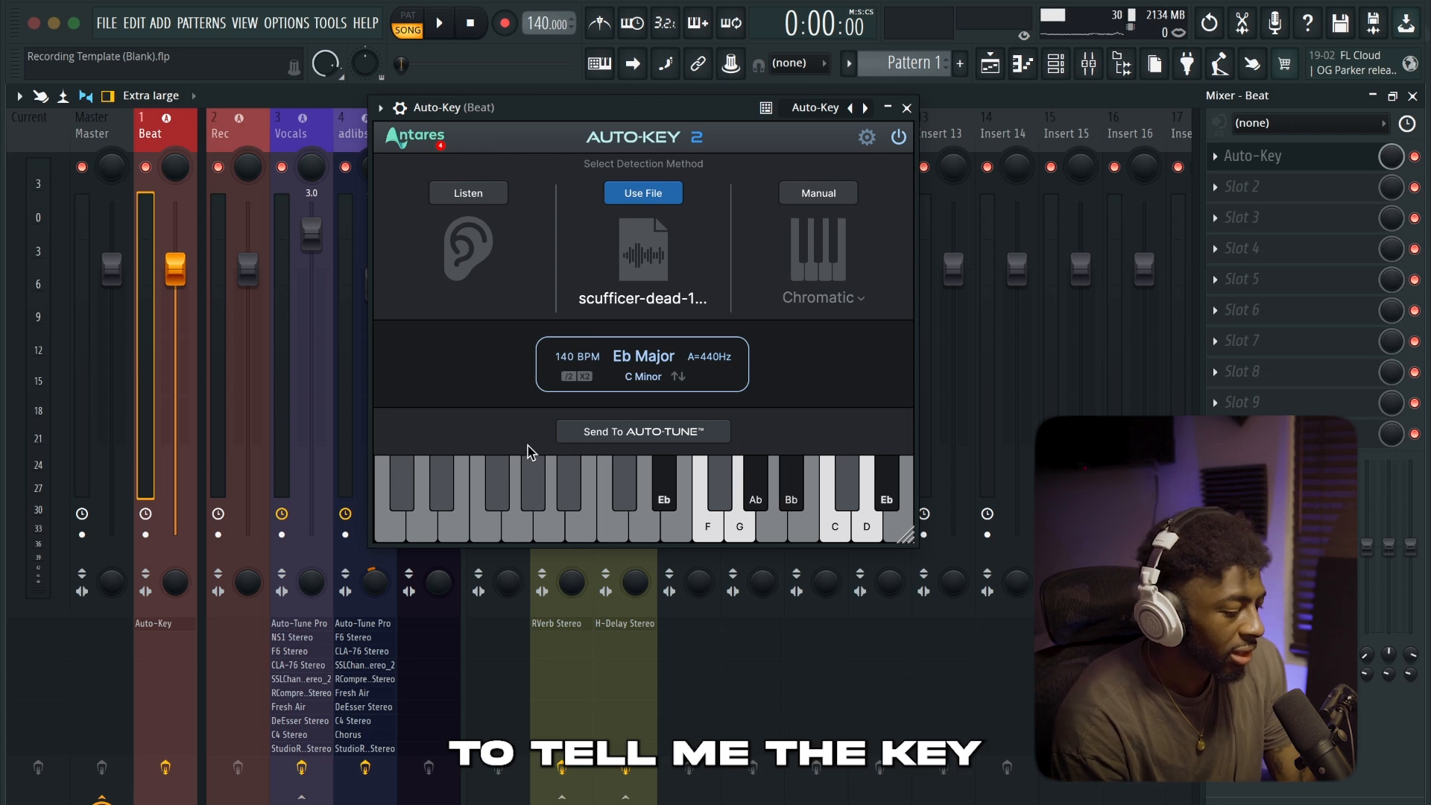
# Send the detected key from Auto-Key to Auto-Tune and close the Auto-Key plugin
pyautogui.click(625, 432)
pyautogui.click(906, 107)
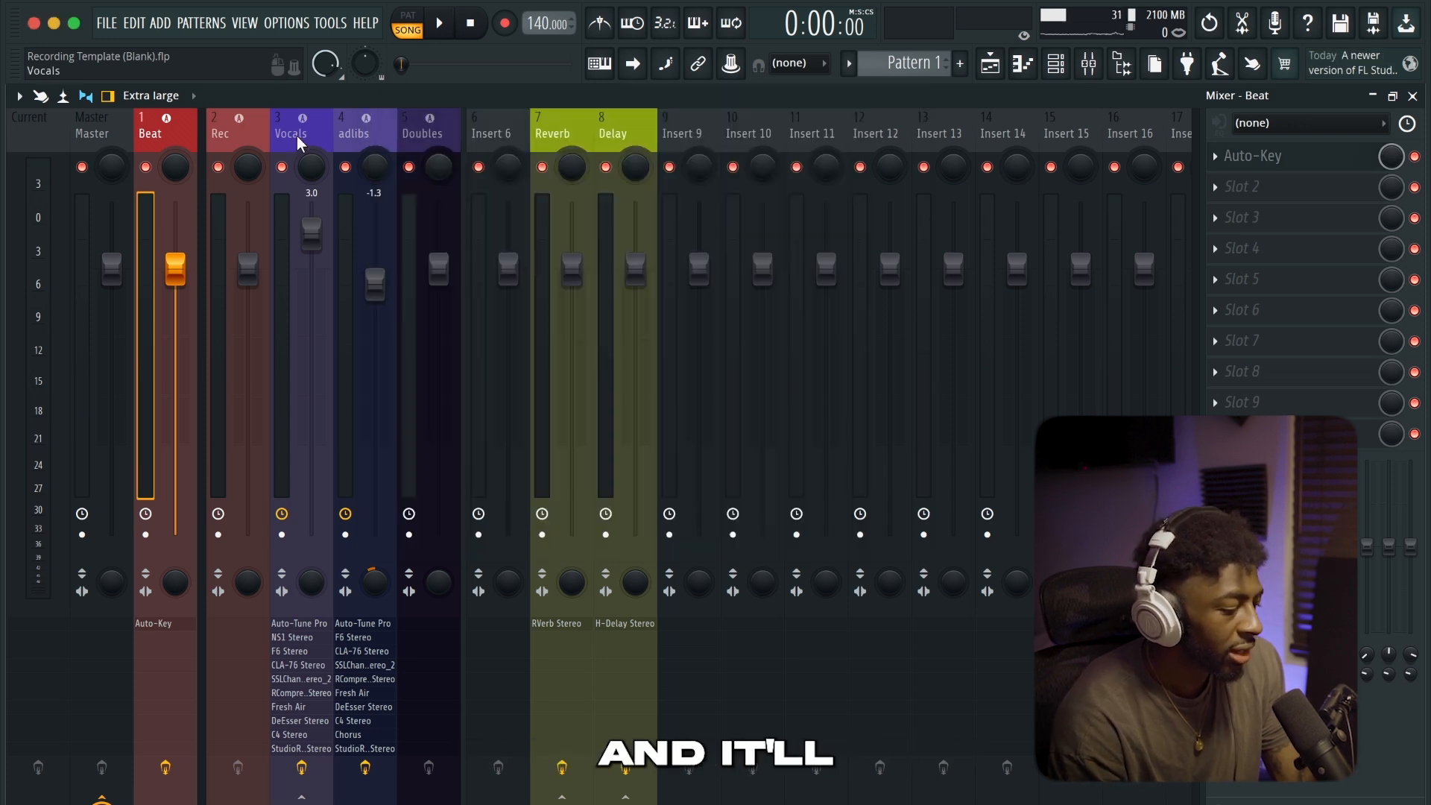
pyautogui.click(1284, 155)
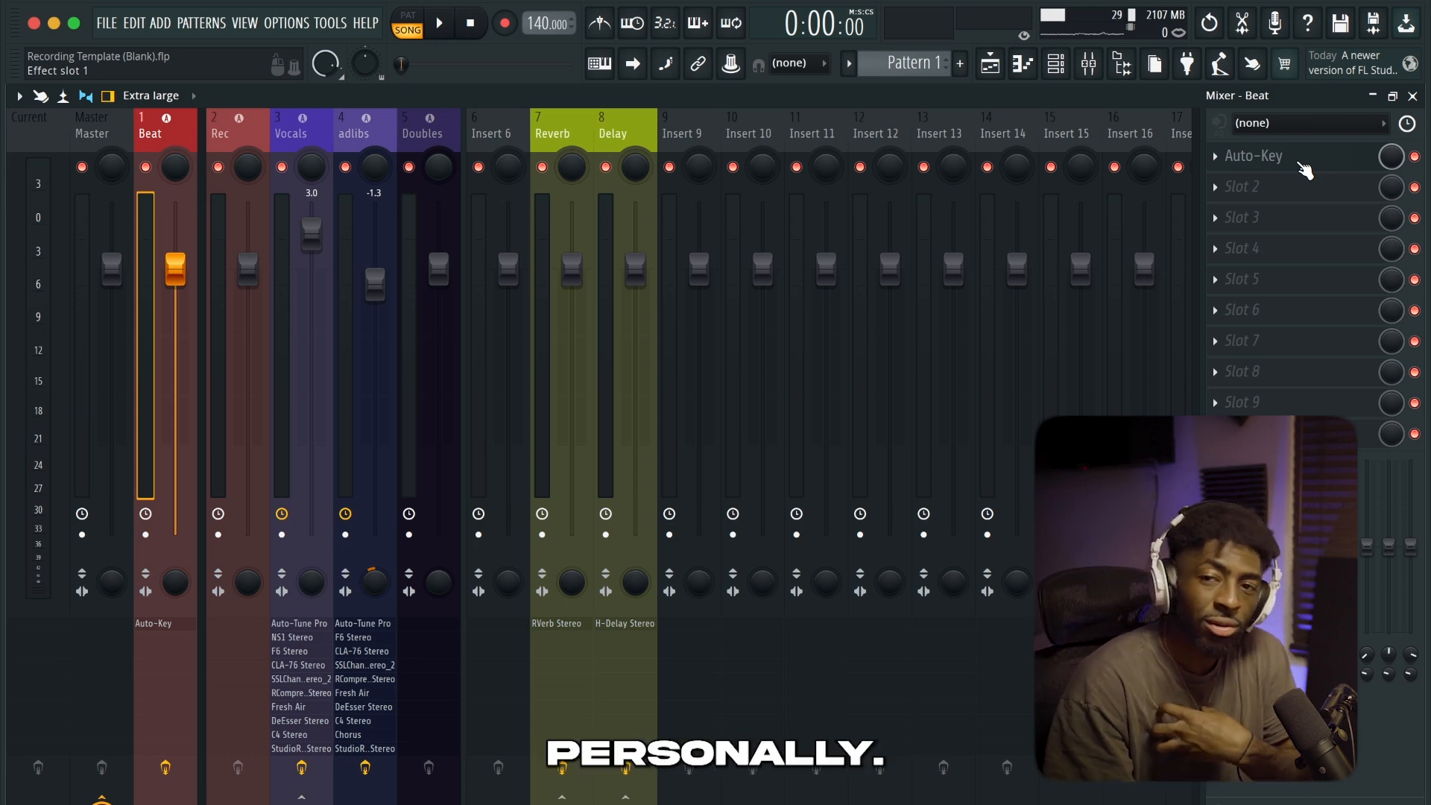
# Set the Vocals mixer track's audio input to the mono Input 1 of the Scarlett Solo USB
pyautogui.click(295, 128)
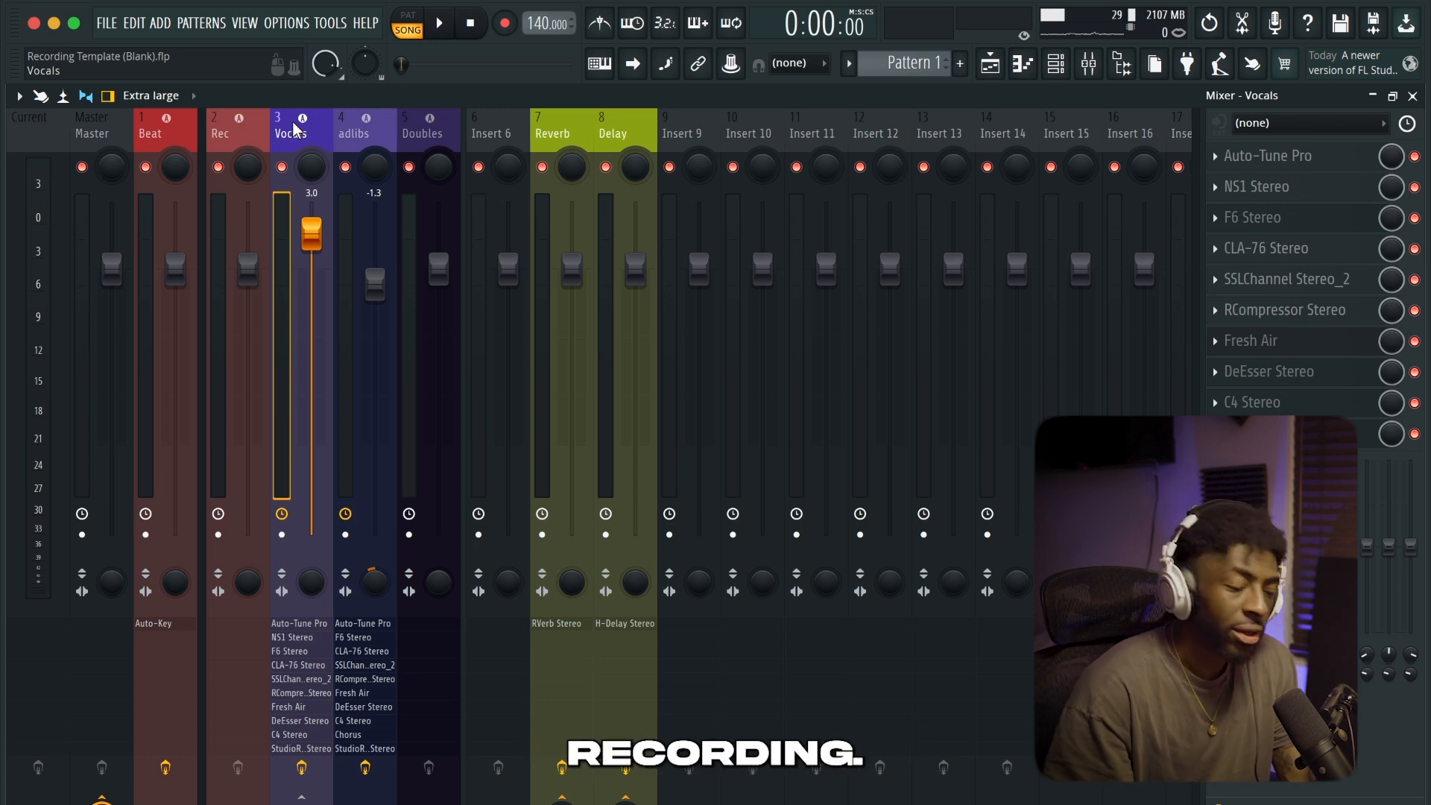
pyautogui.click(1287, 127)
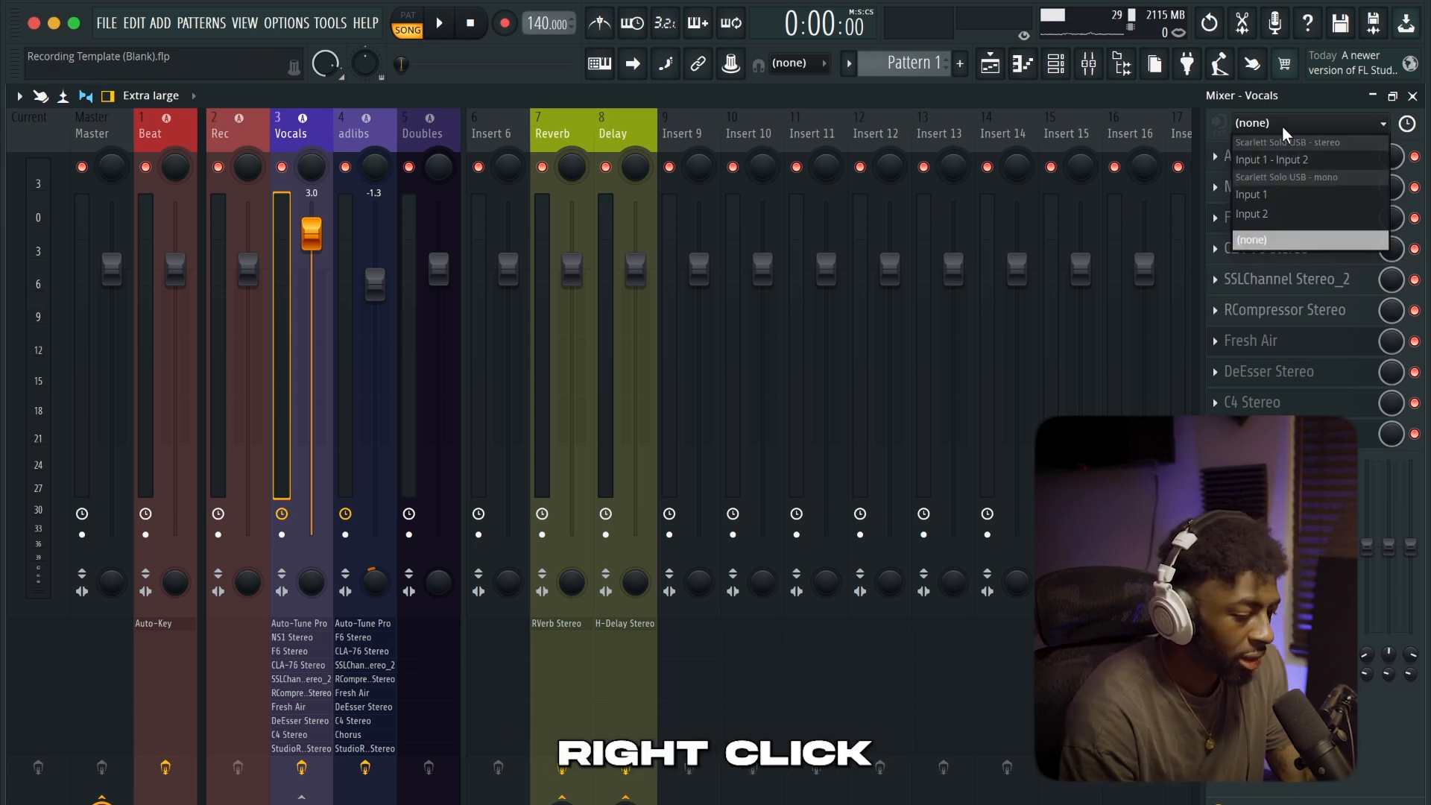
pyautogui.click(1312, 195)
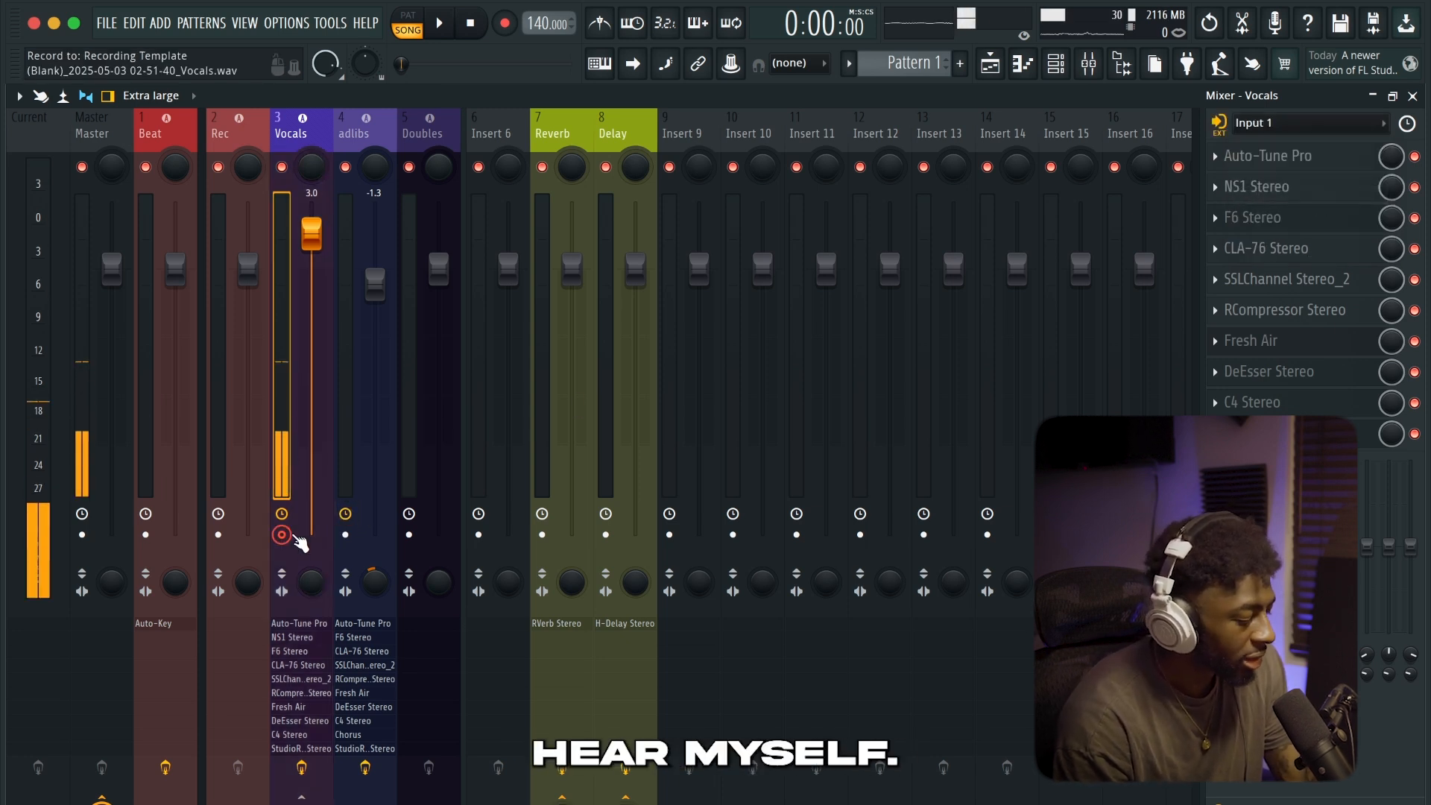
# Switch to OBS, mute the Mic/Aux source in the audio mixer, and put the OBS window away
pyautogui.click(479, 789)
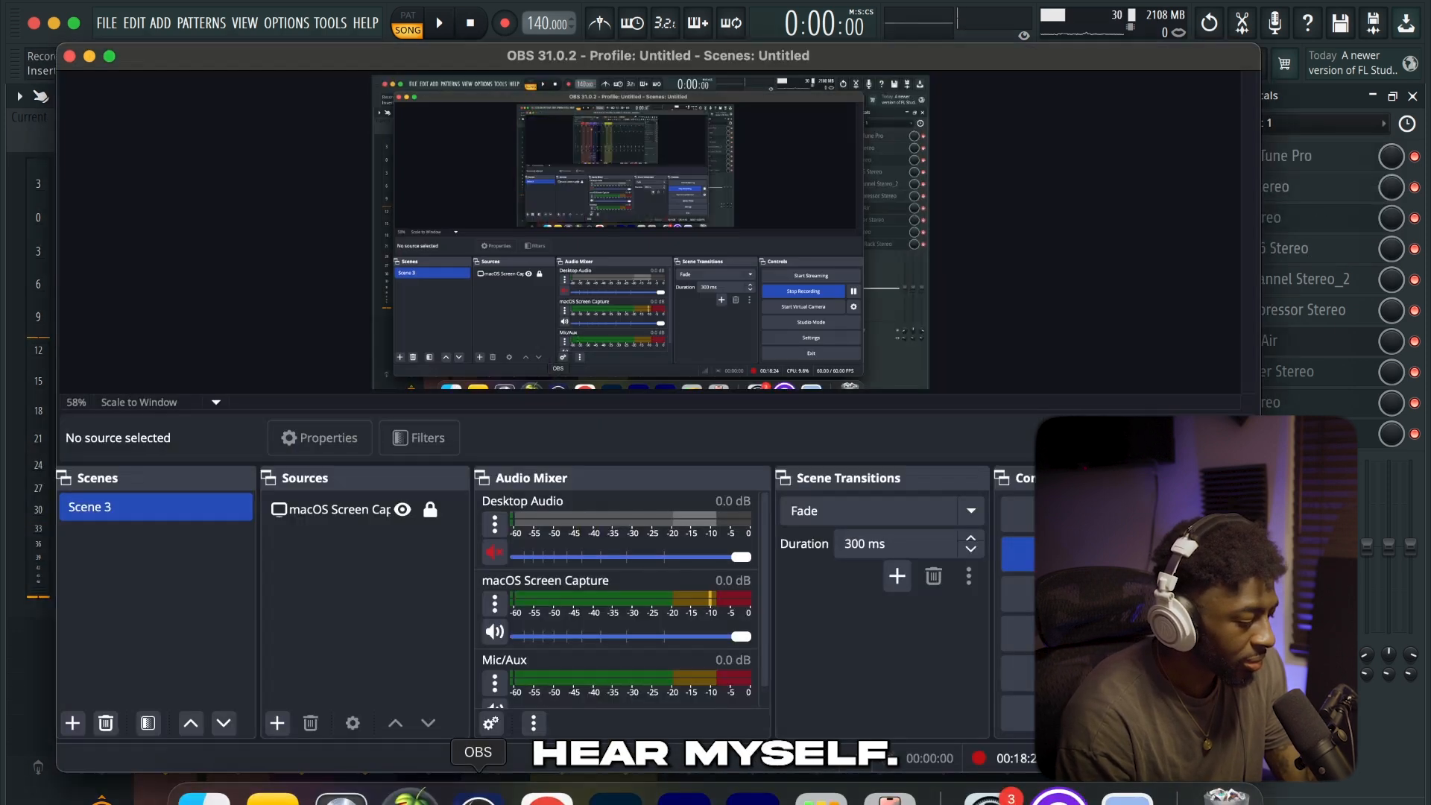
pyautogui.click(494, 690)
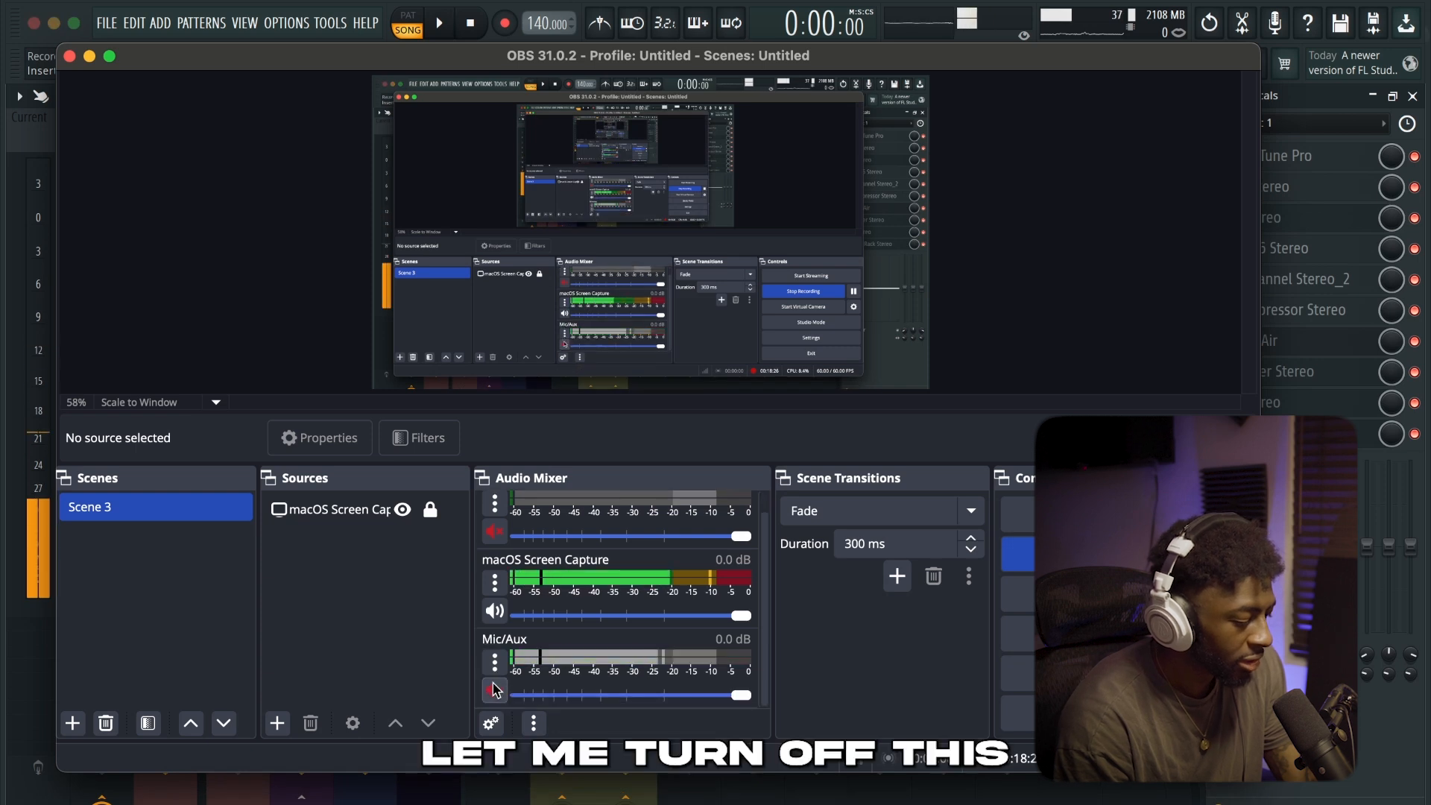
pyautogui.click(88, 56)
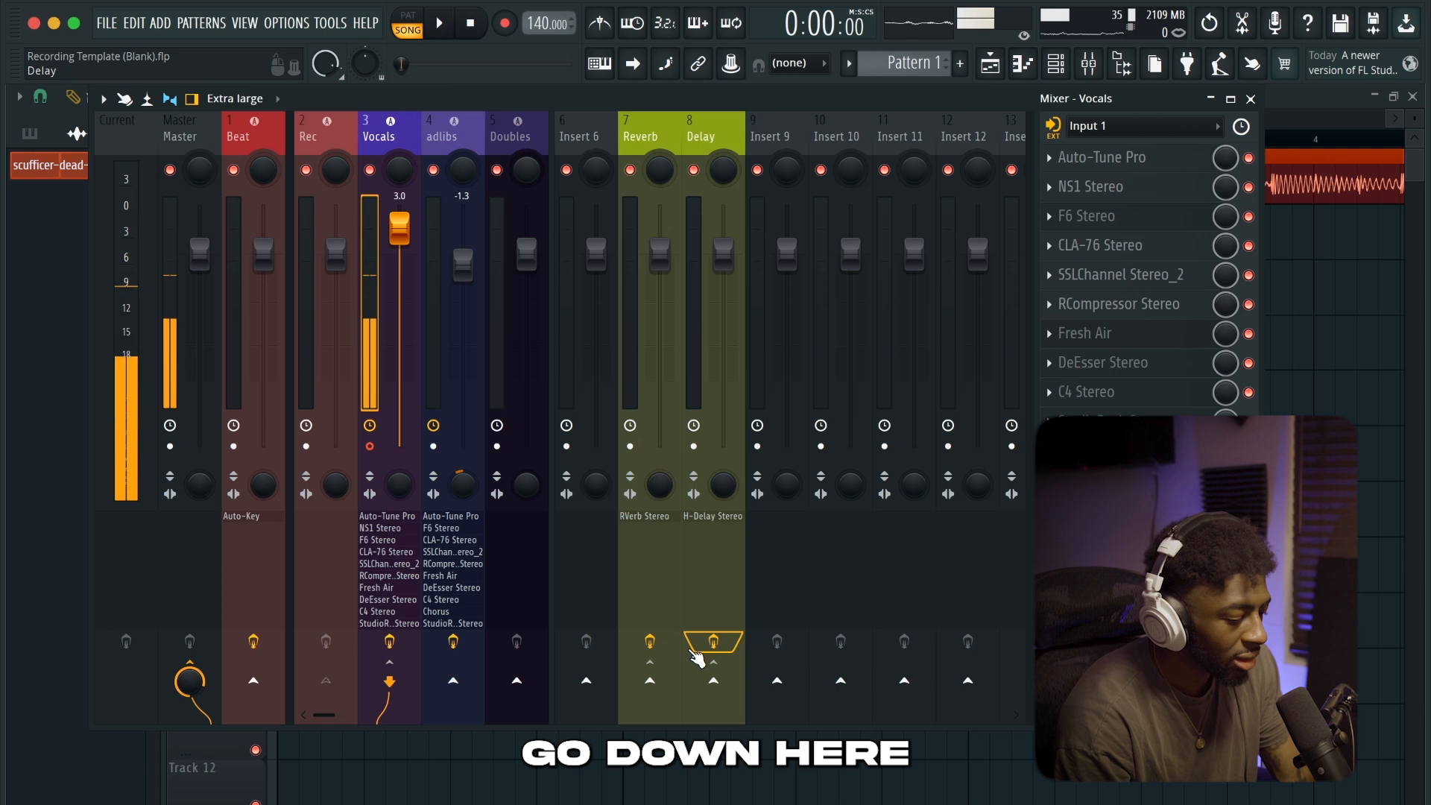
# Route the Vocals track to the Reverb and Delay tracks, with send levels of about 21% for Reverb and 19% for Delay
pyautogui.click(650, 680)
pyautogui.moveTo(650, 681); pyautogui.dragTo(651, 668)
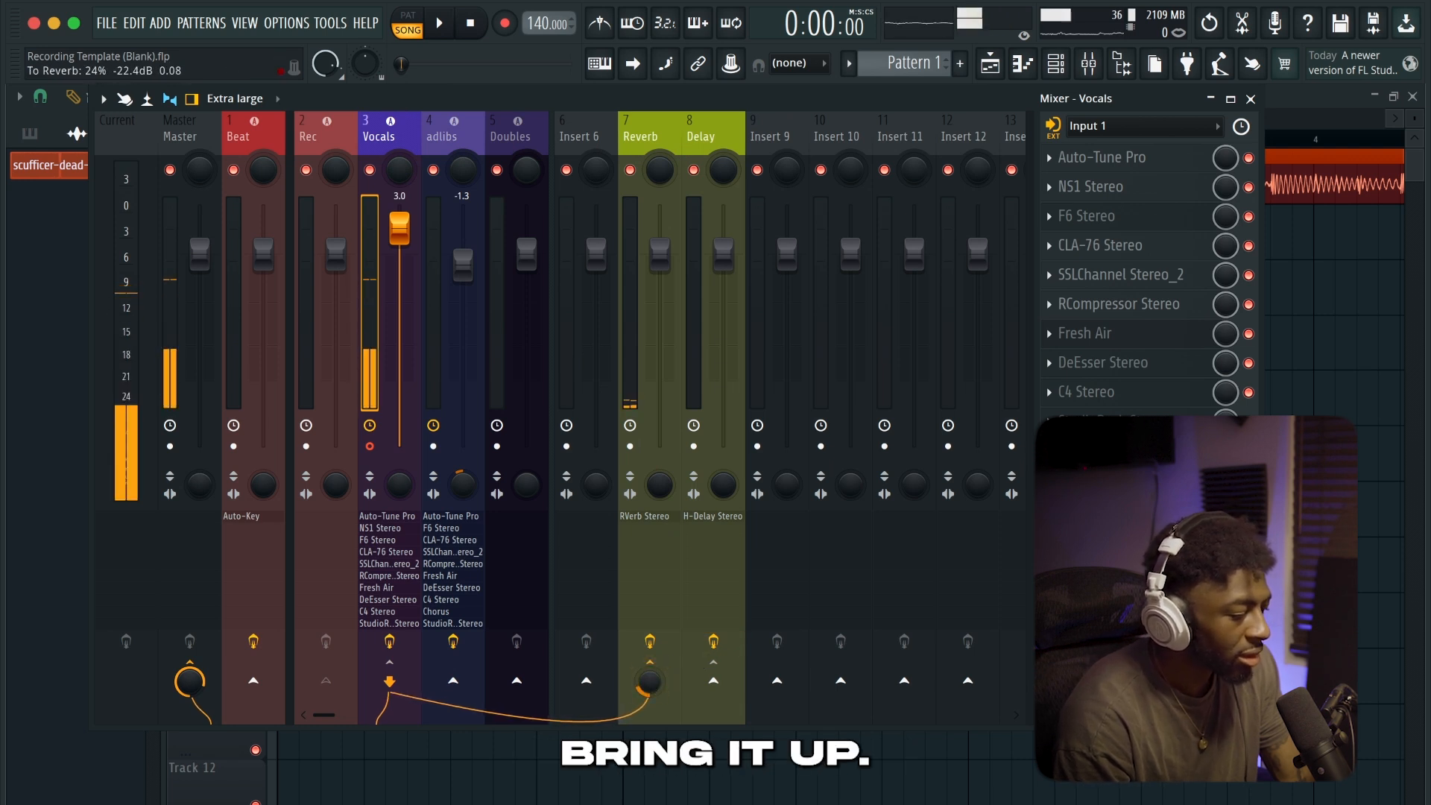
pyautogui.moveTo(650, 680); pyautogui.dragTo(650, 682)
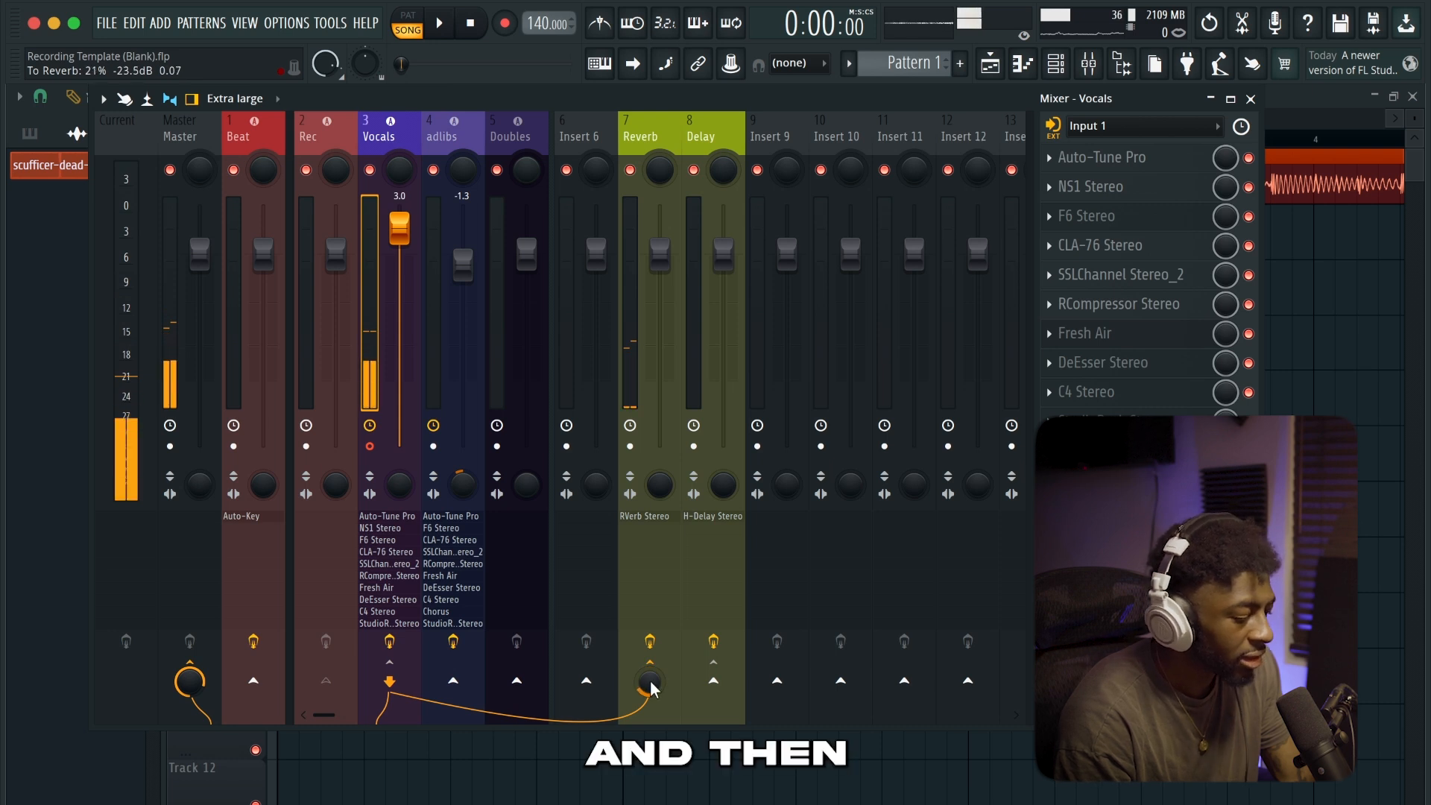
pyautogui.click(713, 680)
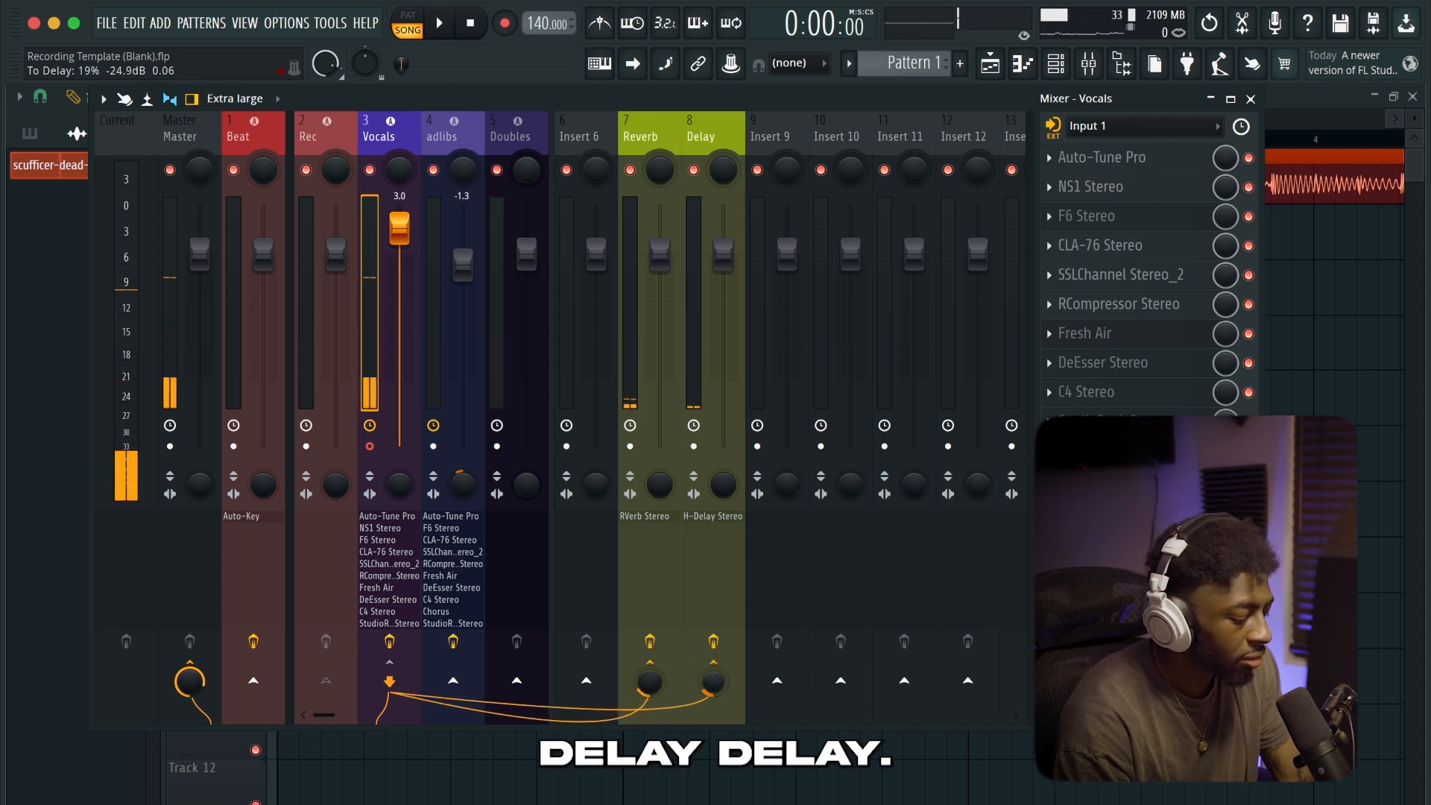
pyautogui.moveTo(713, 681); pyautogui.dragTo(714, 683)
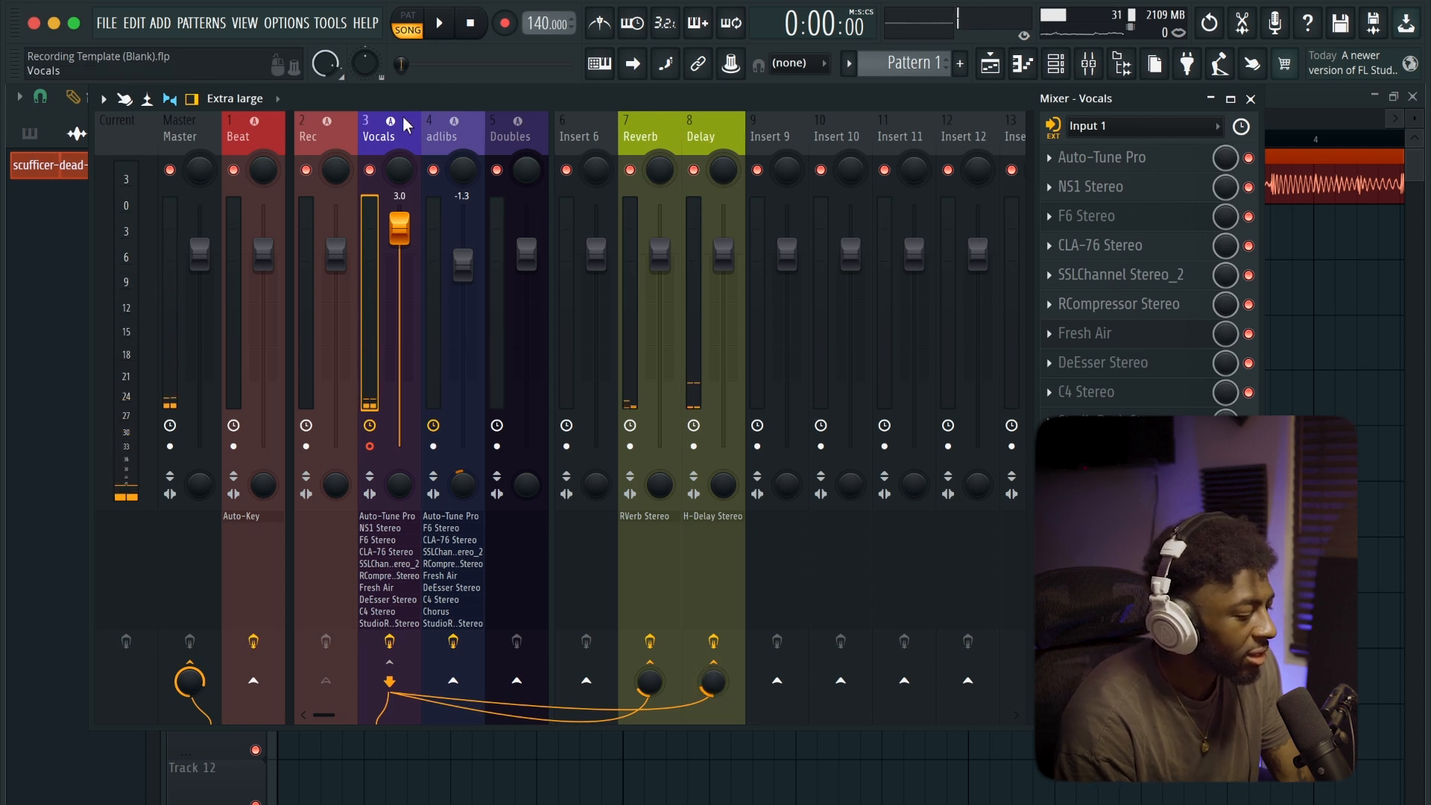
# In Auto-Tune Pro on the Vocals track, set Retune Speed to 9 and Humanize to 1
pyautogui.moveTo(428, 110); pyautogui.dragTo(457, 155)
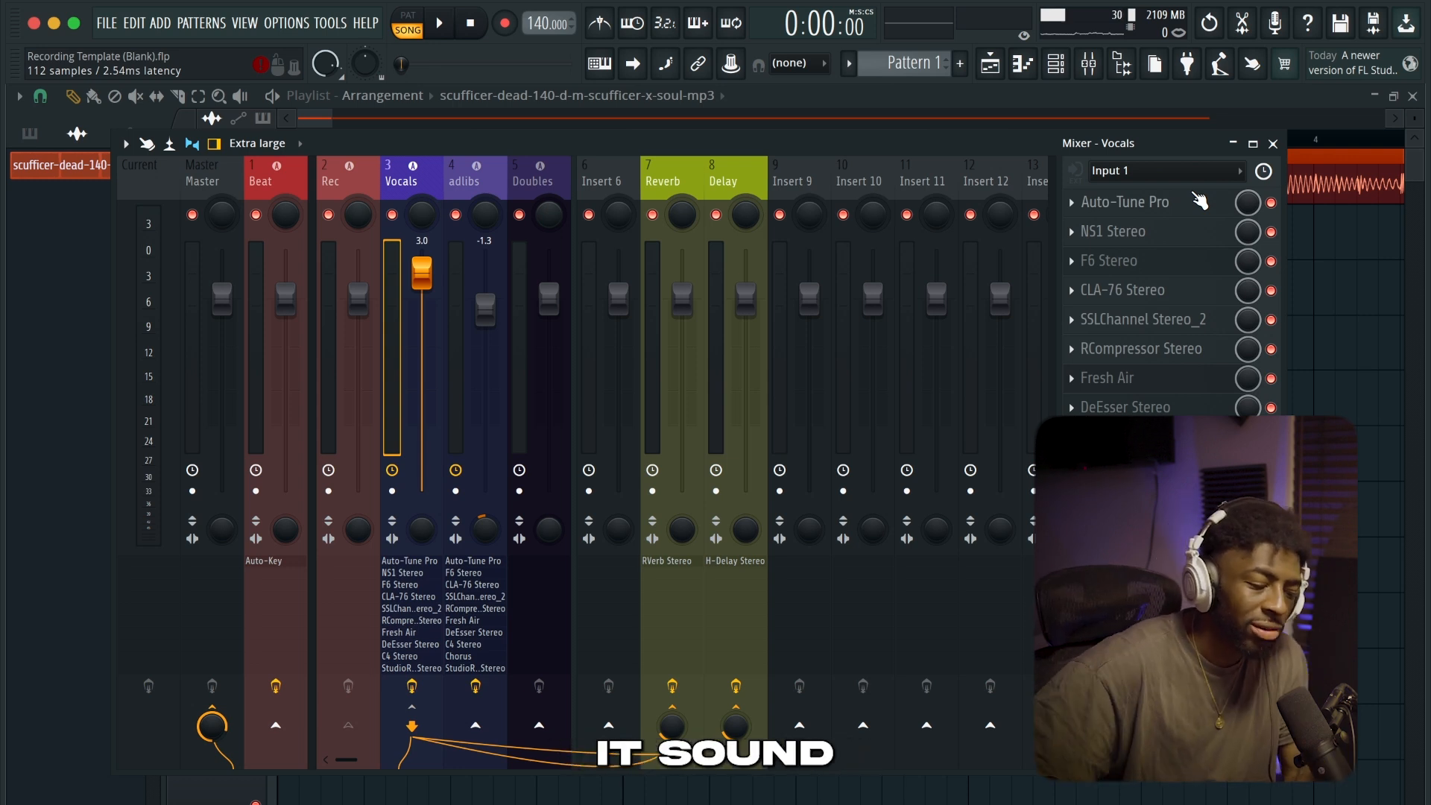
pyautogui.click(1199, 200)
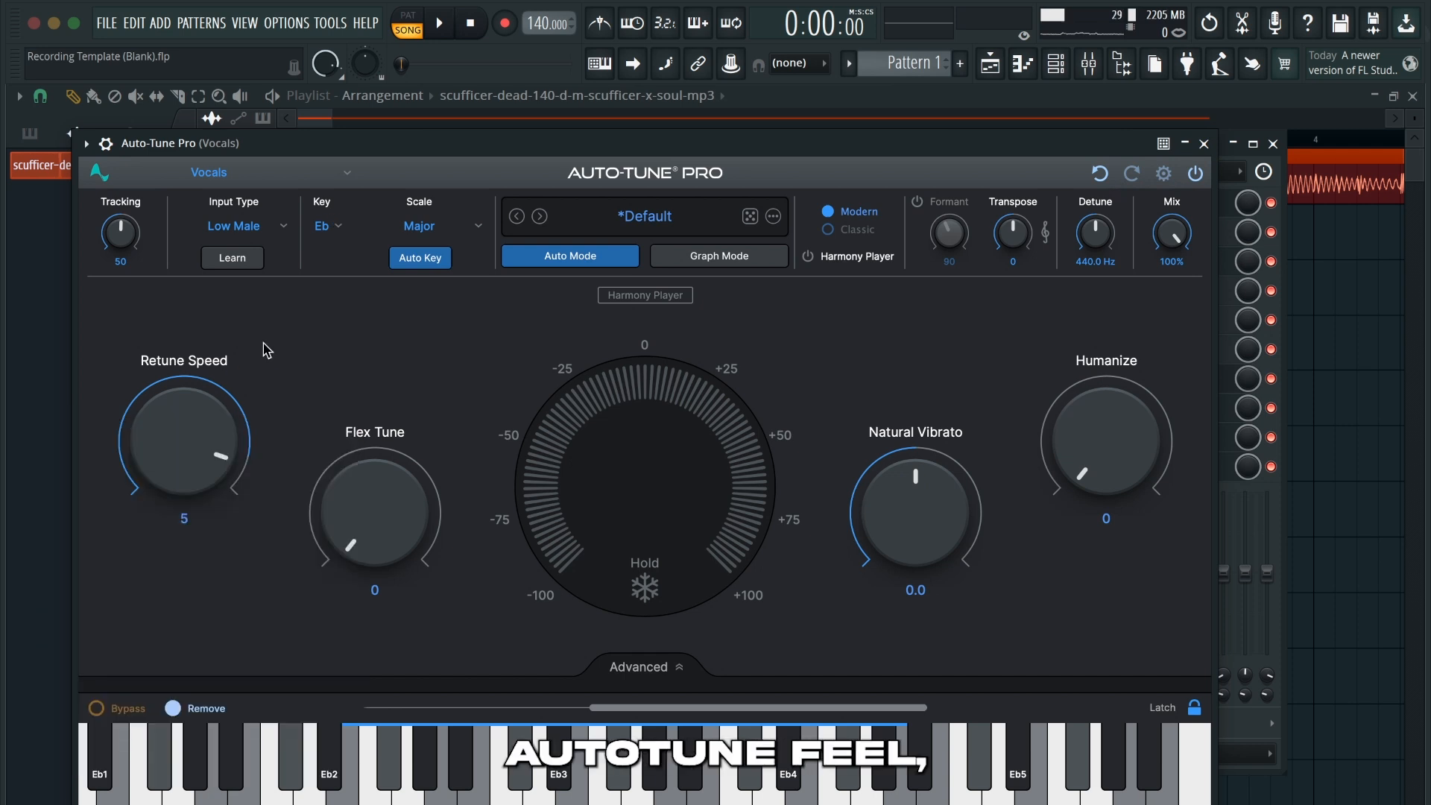
pyautogui.moveTo(193, 424); pyautogui.dragTo(195, 442)
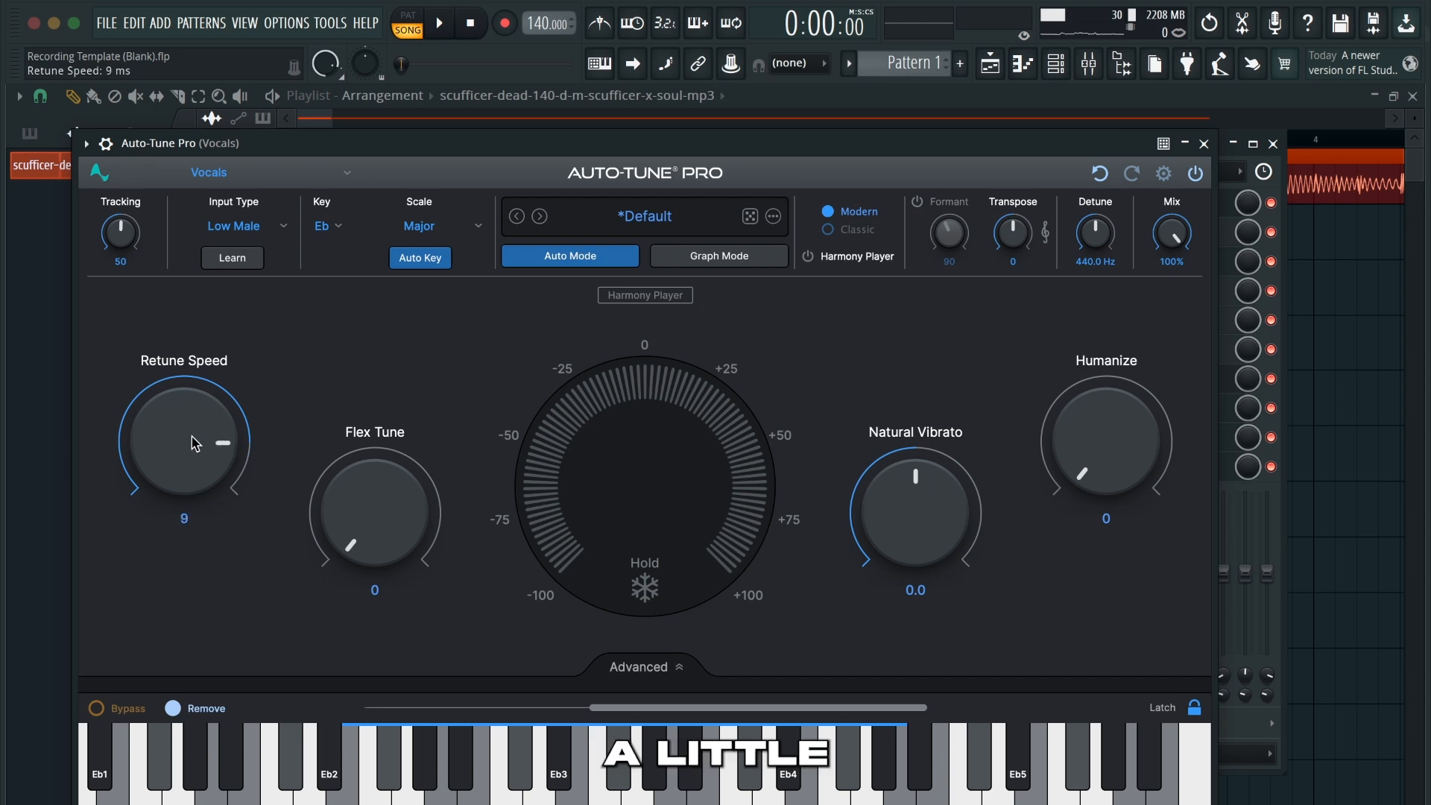
pyautogui.moveTo(1109, 447); pyautogui.dragTo(1116, 452)
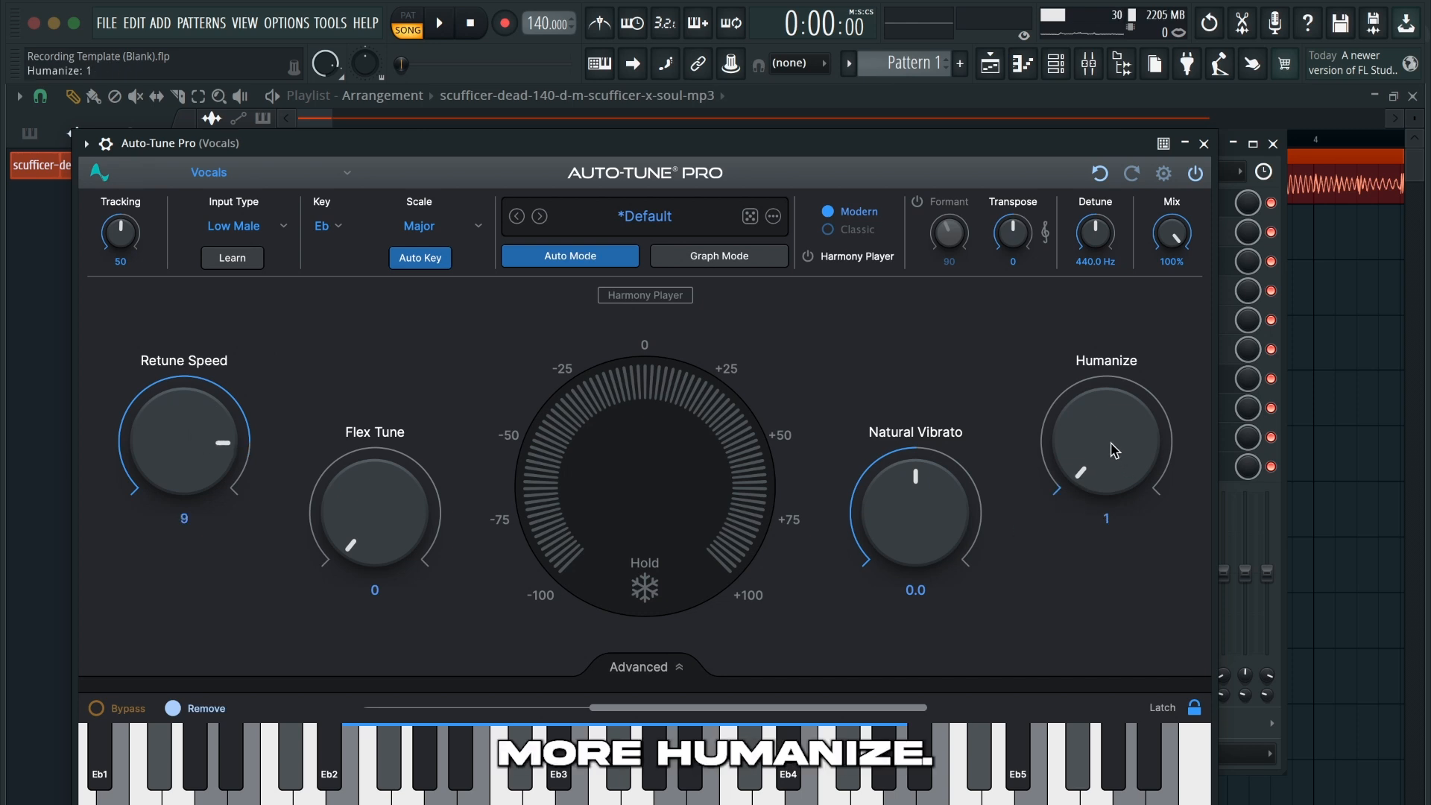
pyautogui.click(237, 227)
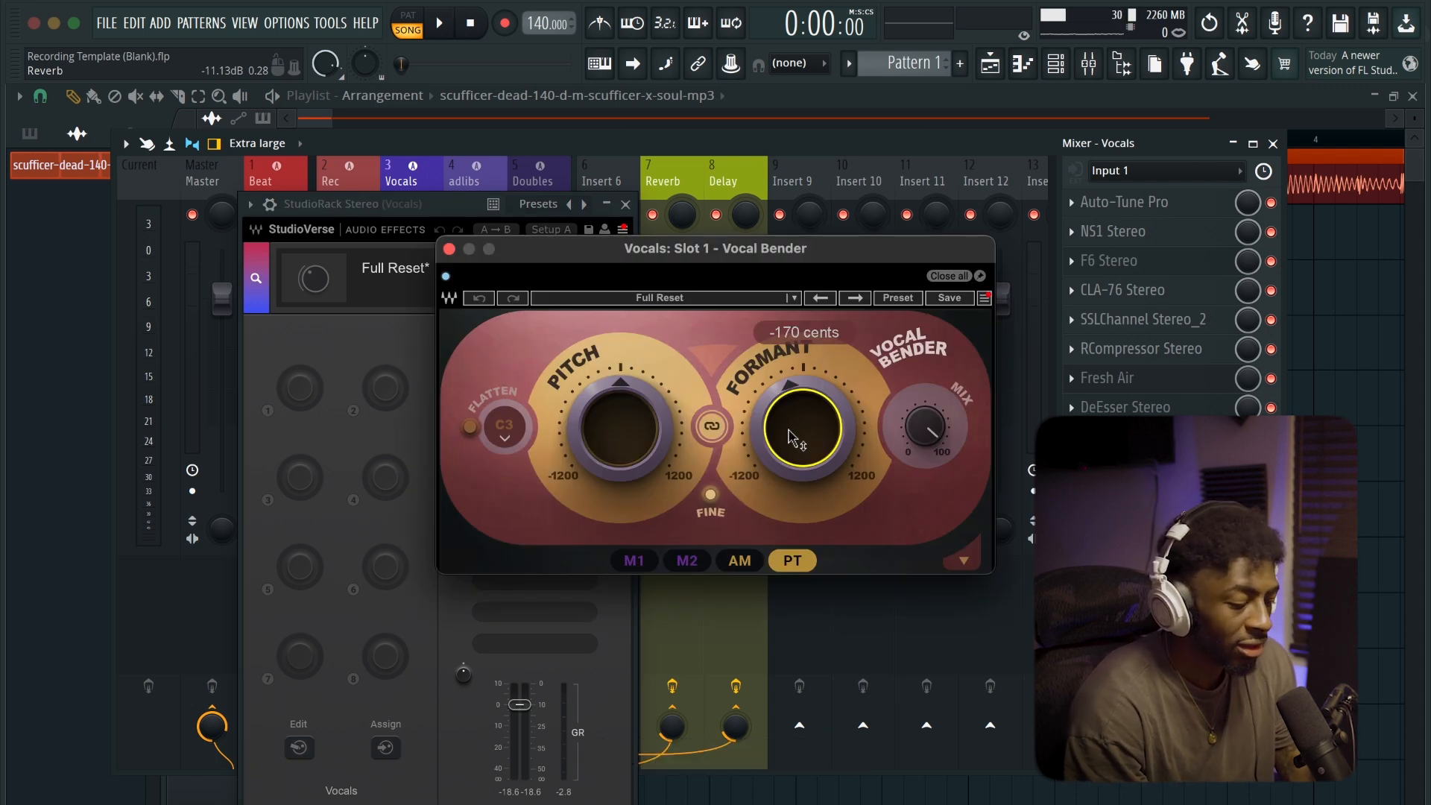
# Try the Vocal Bender formant at -102 cents, undo the tweak, and close the plugin windows
pyautogui.hotkey('ctrl', 'z')
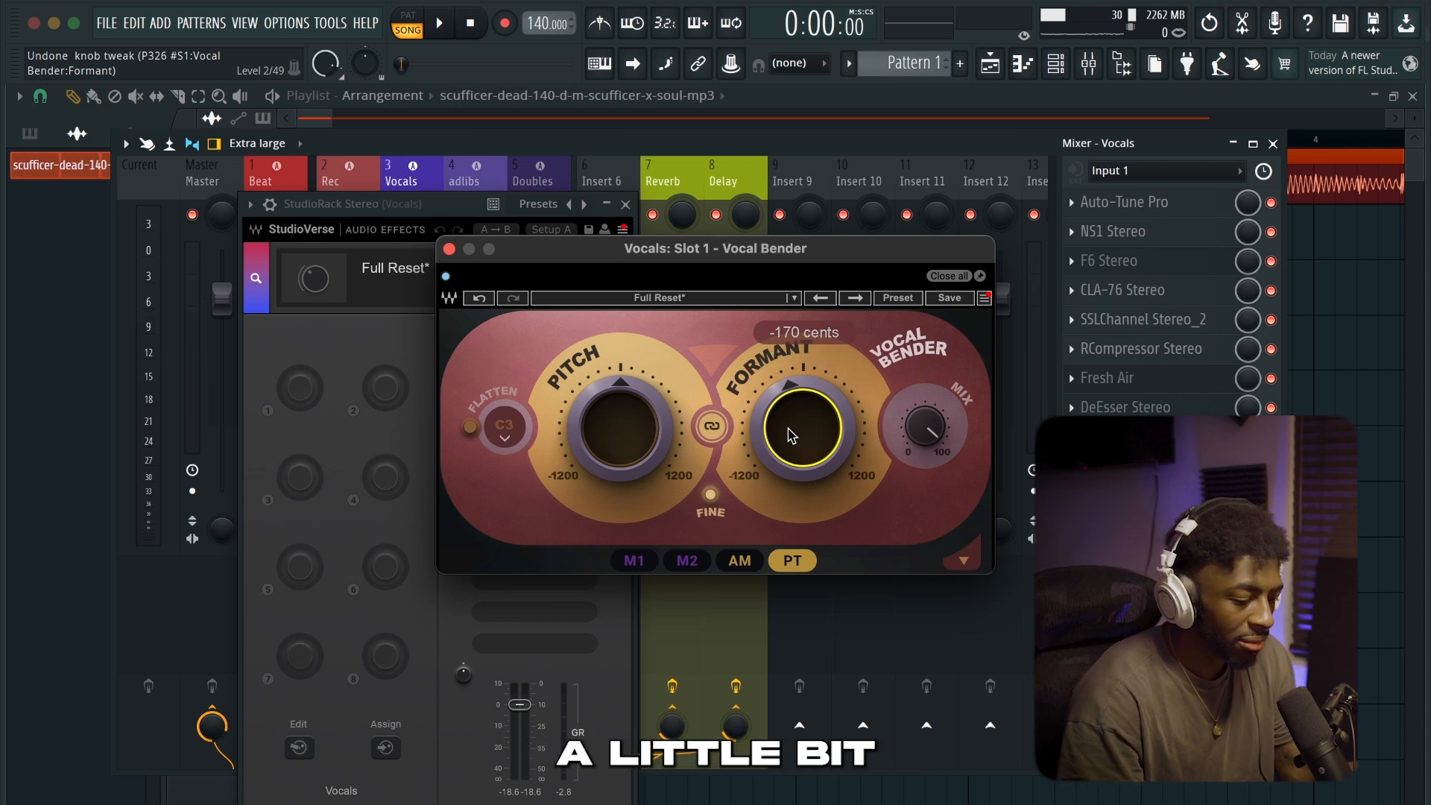
pyautogui.moveTo(804, 429); pyautogui.dragTo(803, 427)
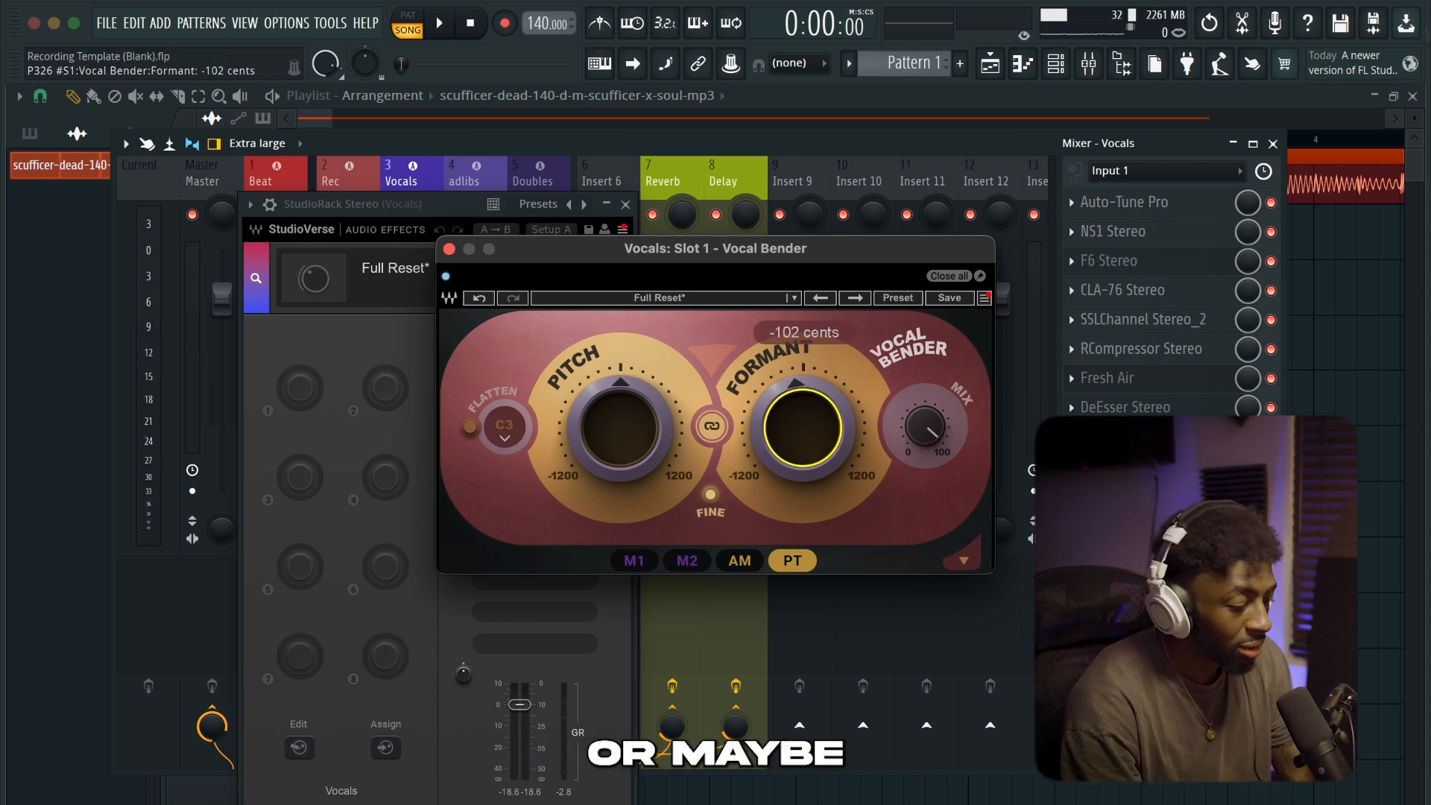
pyautogui.hotkey('ctrl', 'z')
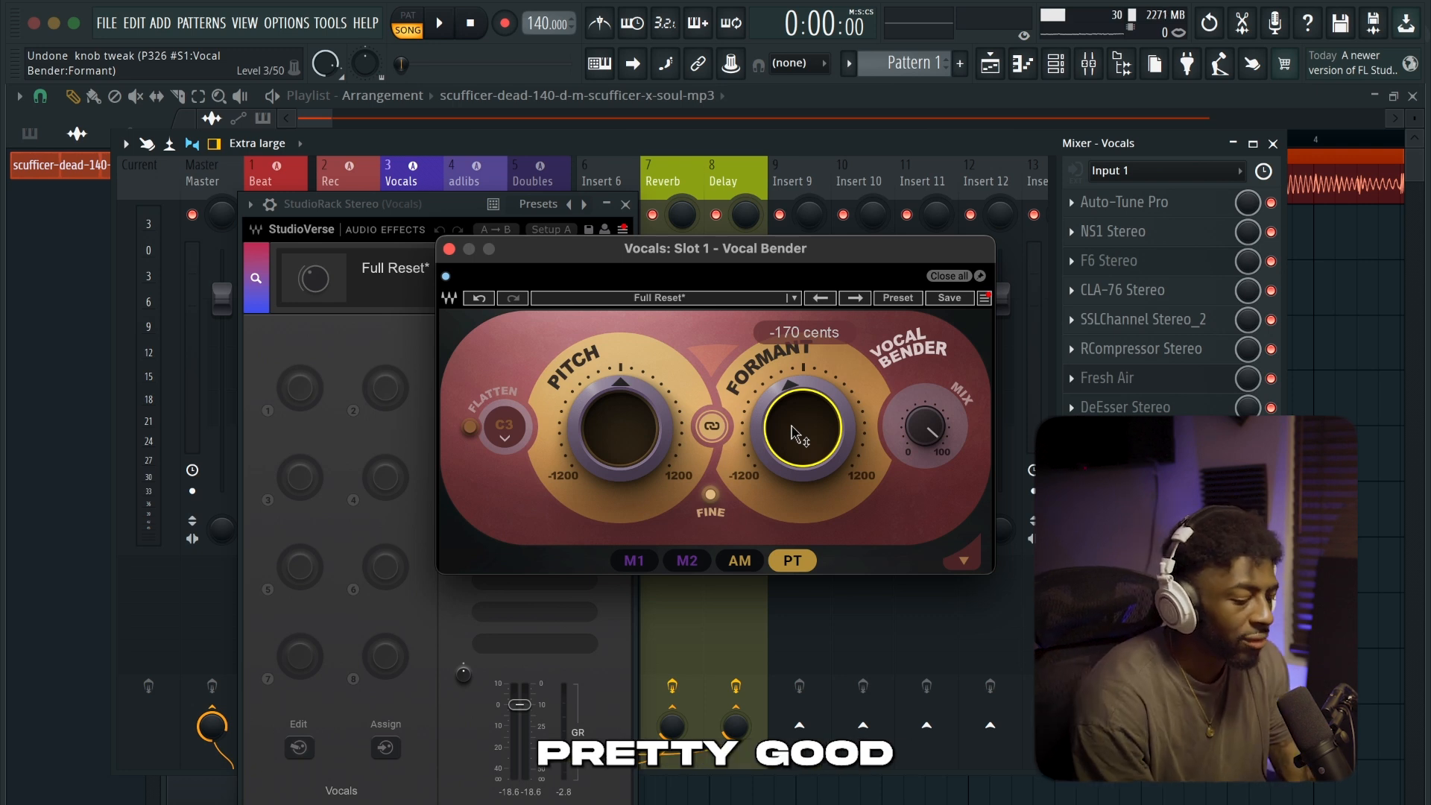
pyautogui.click(934, 277)
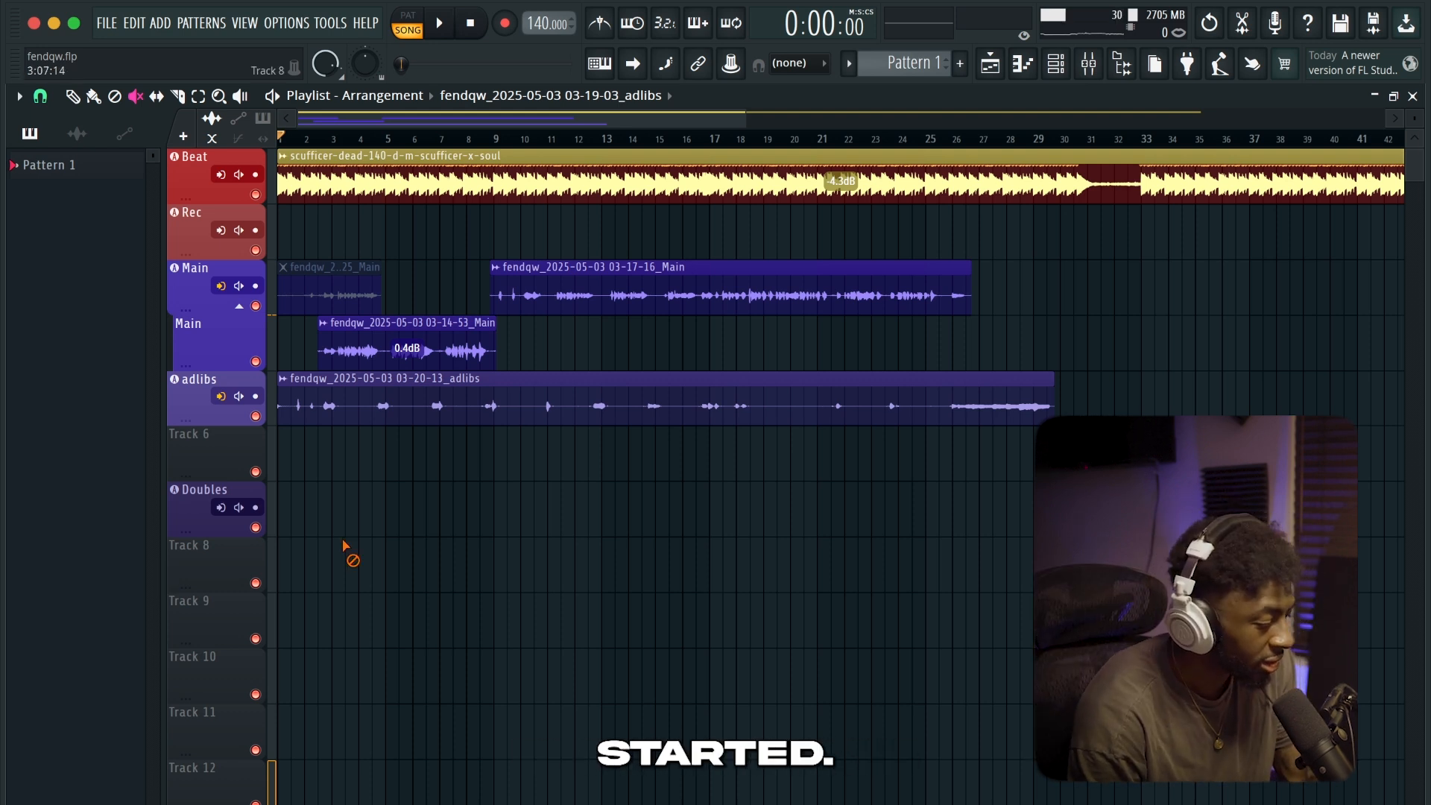
# Delete the existing vocal clips from the Main and adlibs tracks and check the recording filter options
pyautogui.moveTo(346, 548); pyautogui.dragTo(341, 281)
pyautogui.press('Delete')
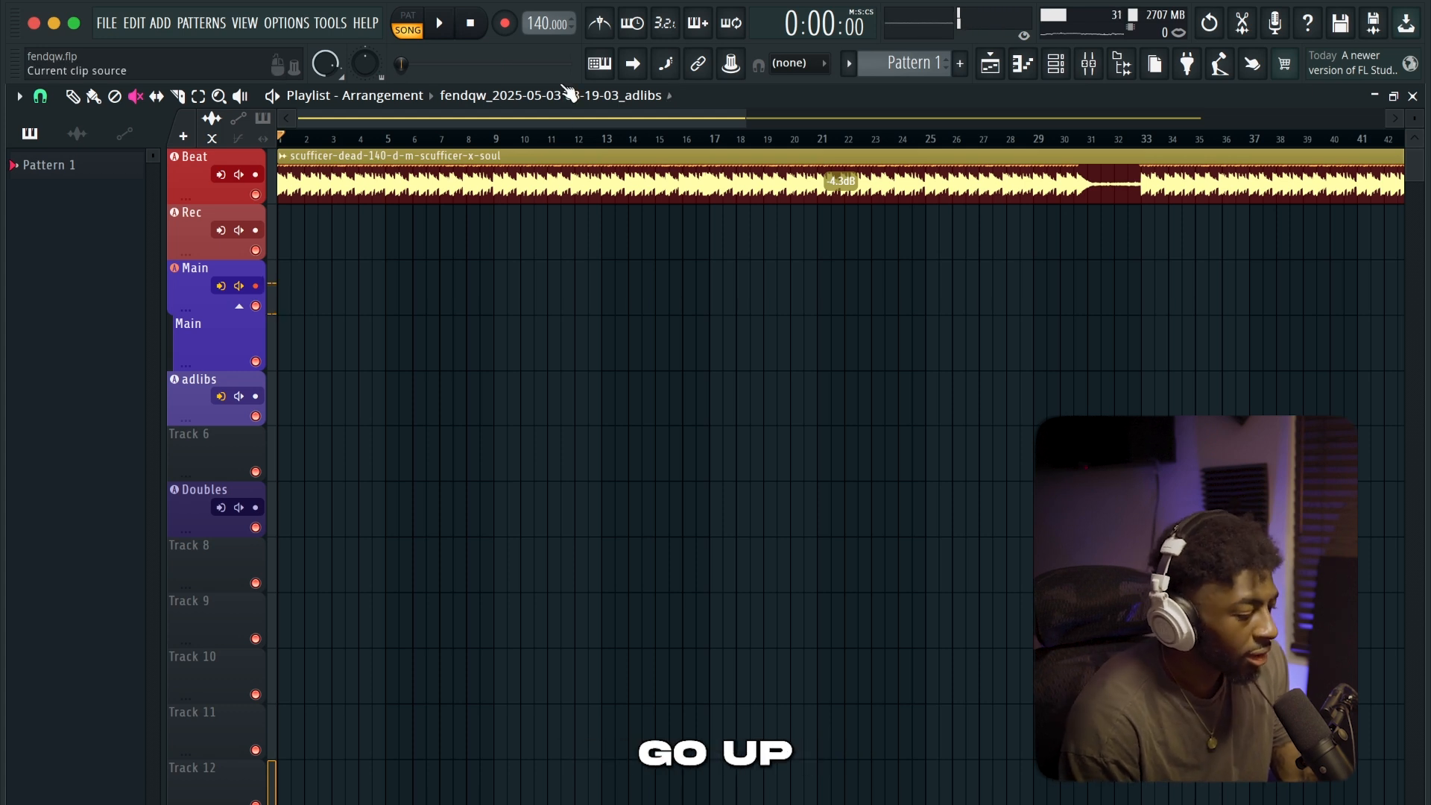
pyautogui.rightClick(505, 23)
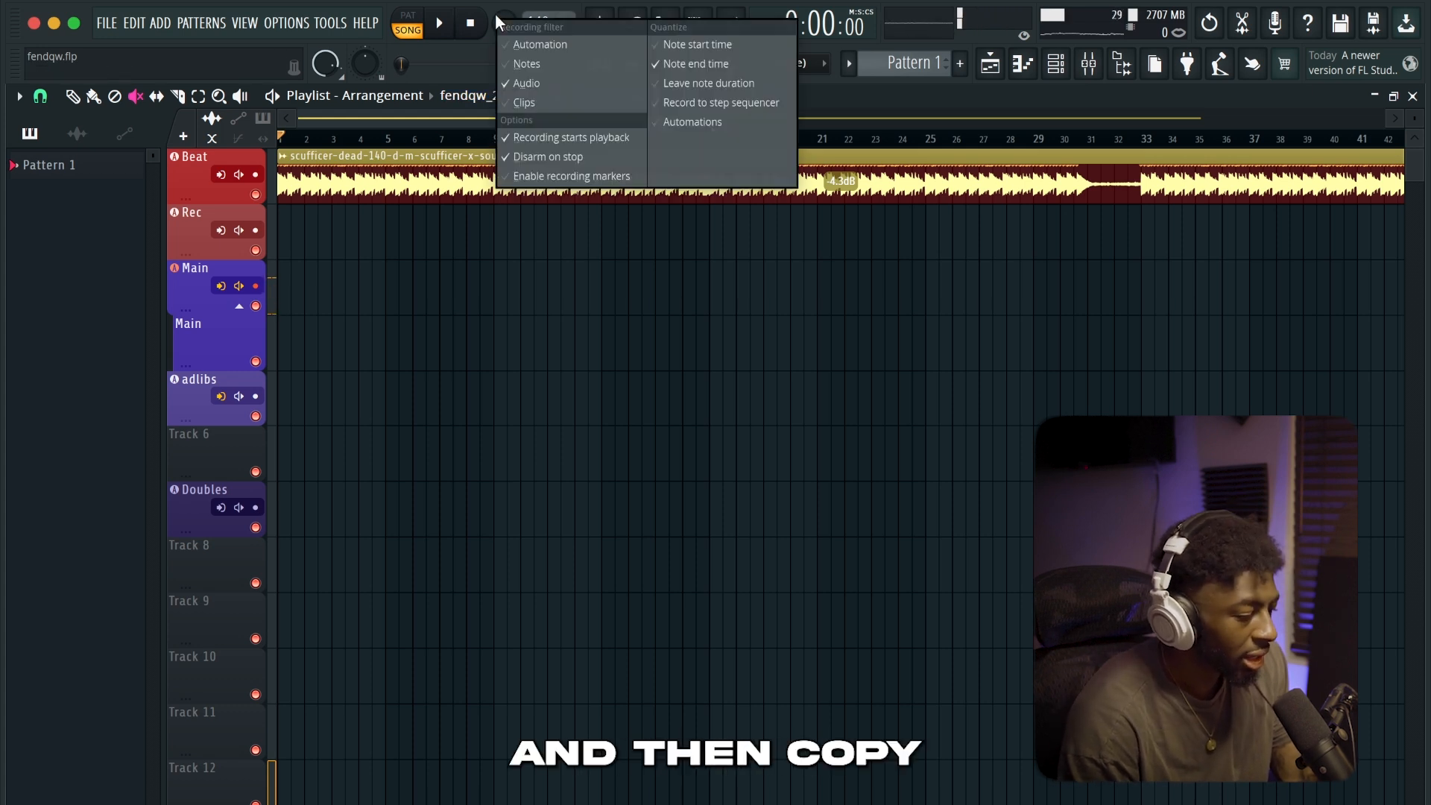
pyautogui.click(668, 234)
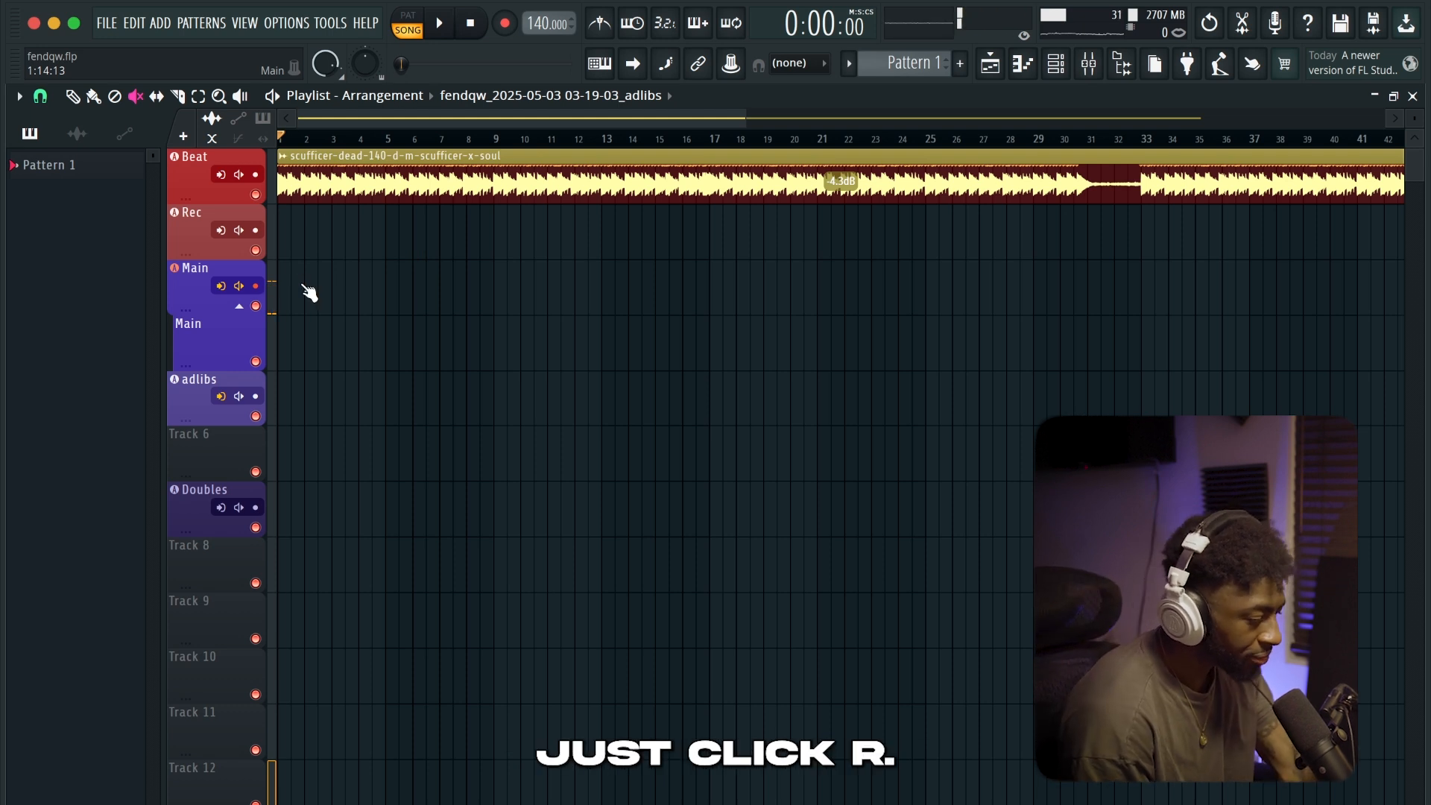
# Record a vocal take on the Main track up to about bar 24, and trim its end to just before bar 9
pyautogui.press('r')
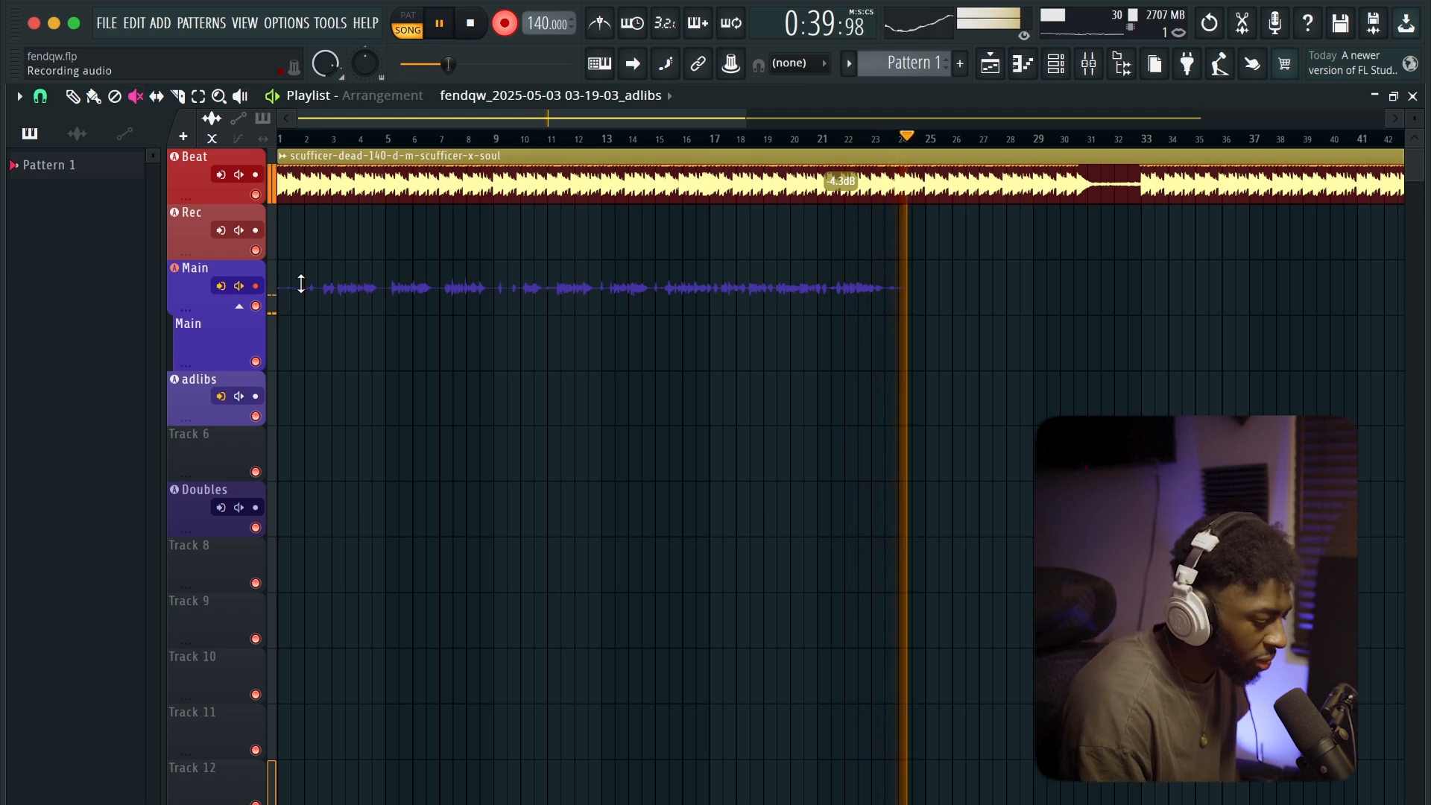
pyautogui.press('space')
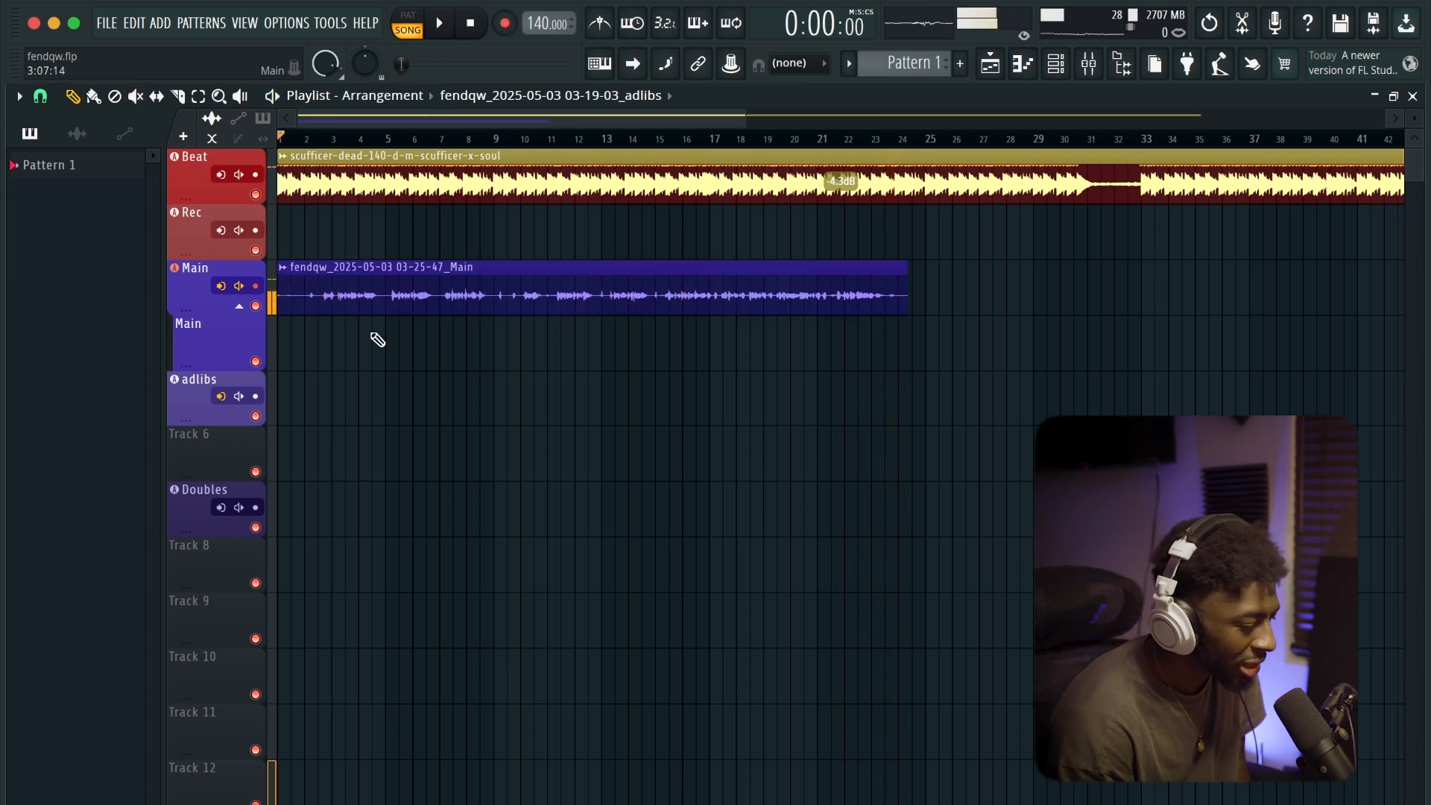
pyautogui.moveTo(907, 306); pyautogui.dragTo(490, 307)
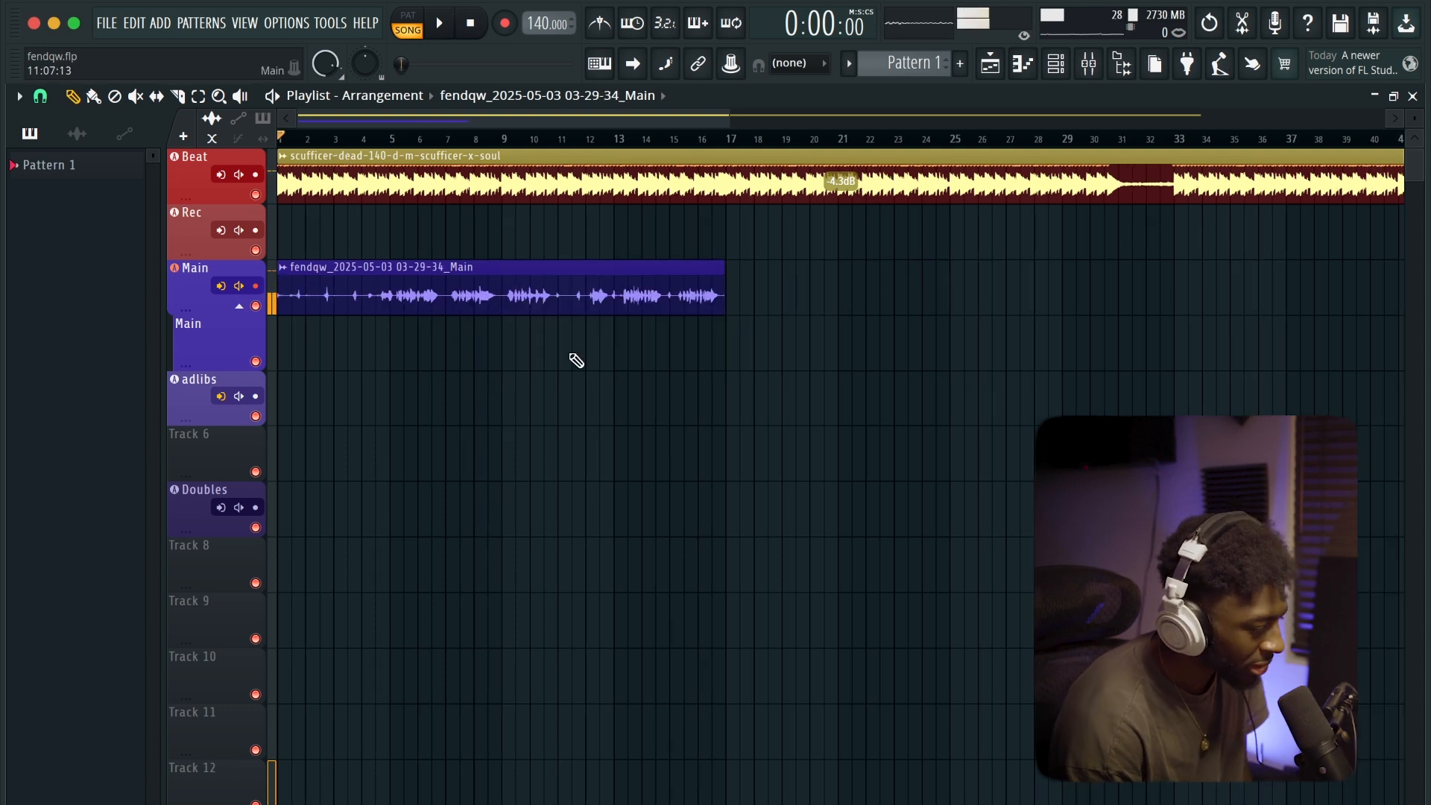
pyautogui.press('space')
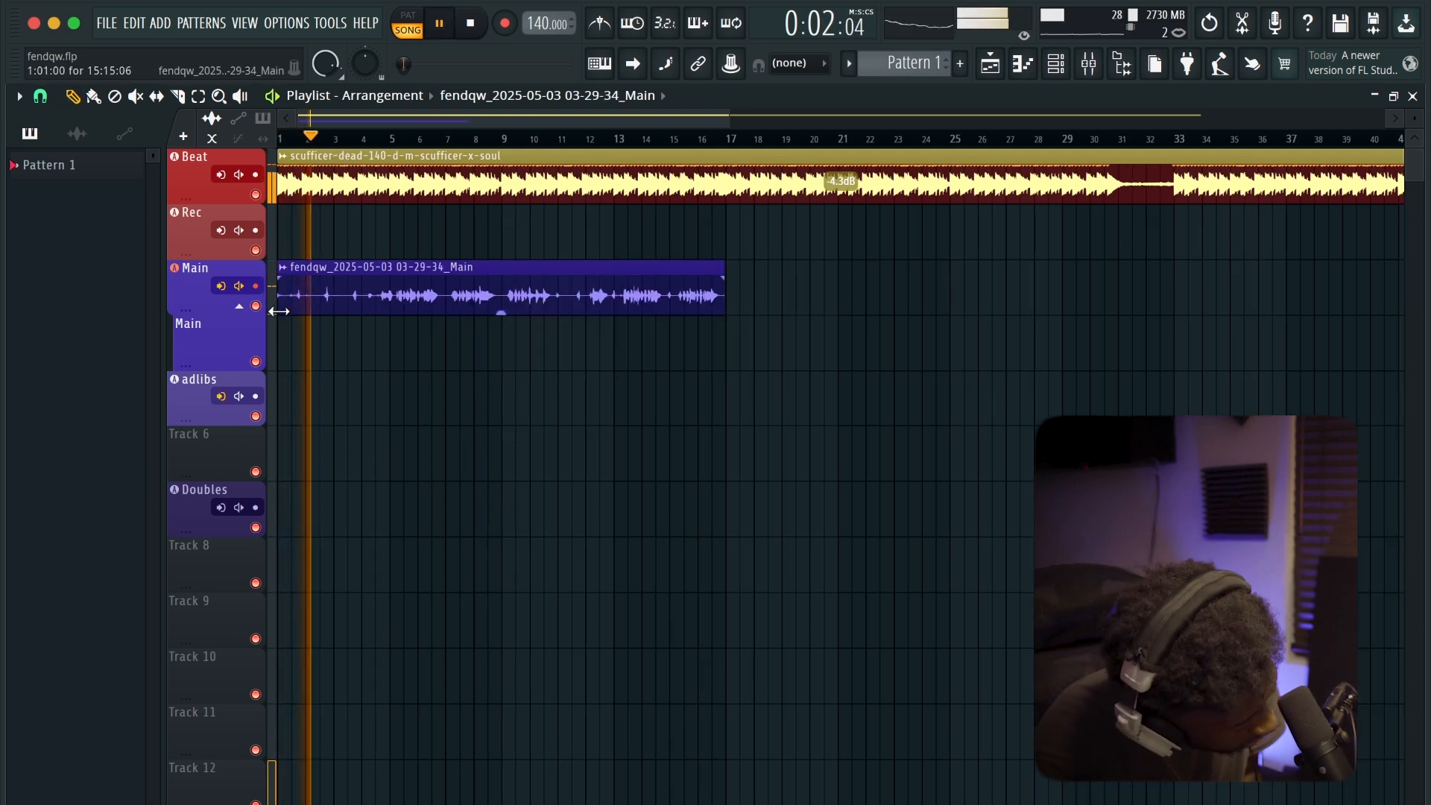
# Trim about half a bar off the start of the Main vocal clip and stop playback
pyautogui.moveTo(279, 310); pyautogui.dragTo(290, 310)
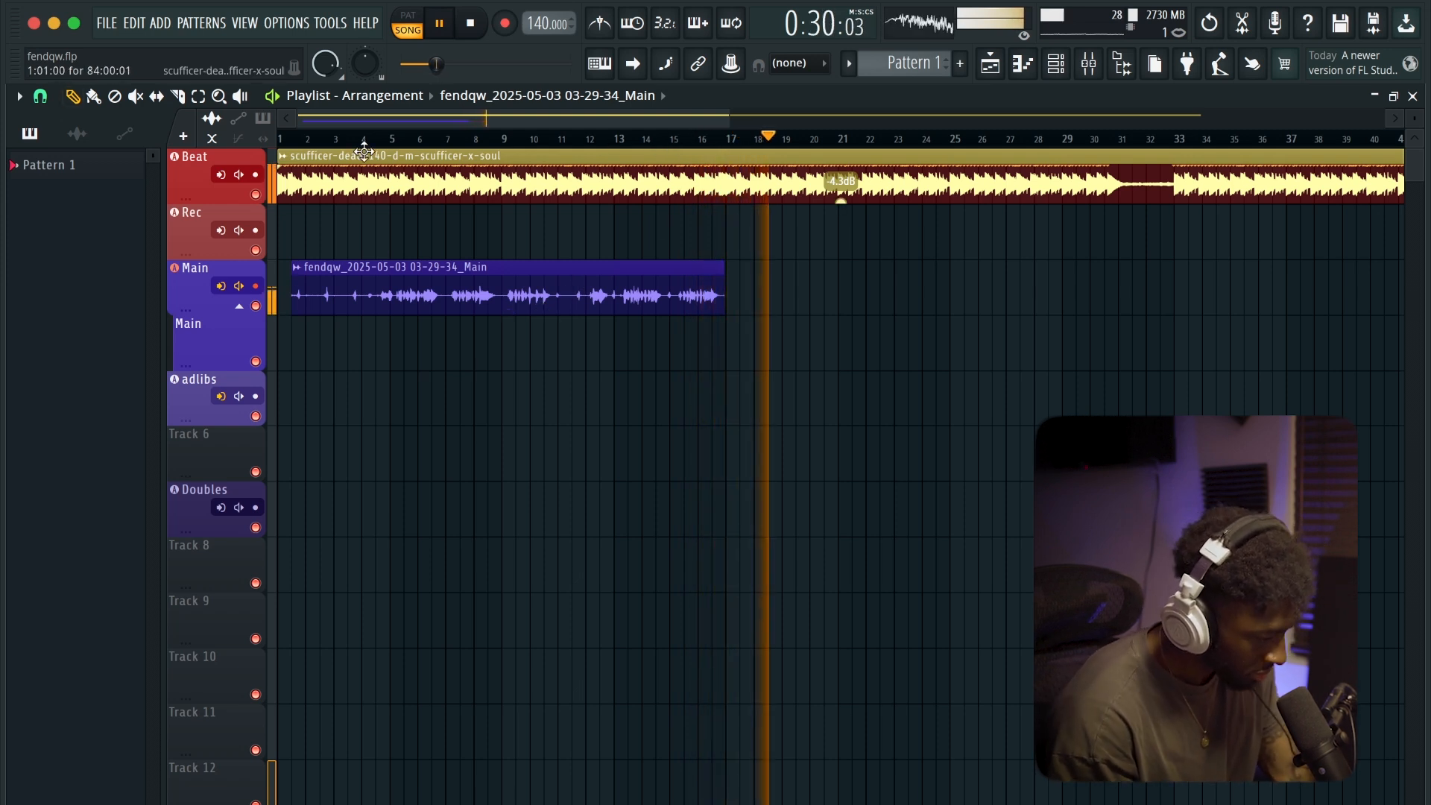
pyautogui.press('space')
# Disarm the Main mixer track and arm the adlibs track for recording
pyautogui.click(1097, 72)
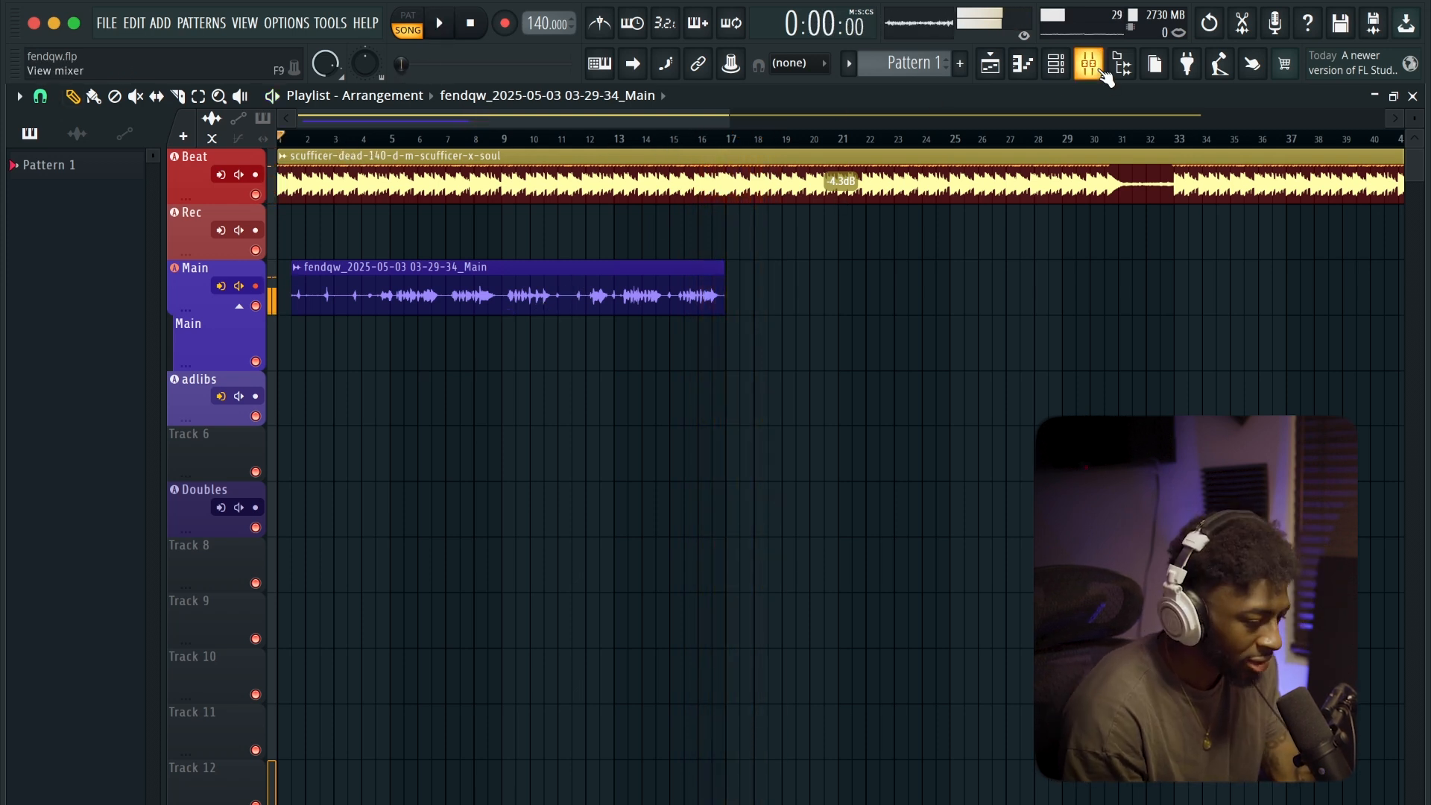
pyautogui.click(1099, 70)
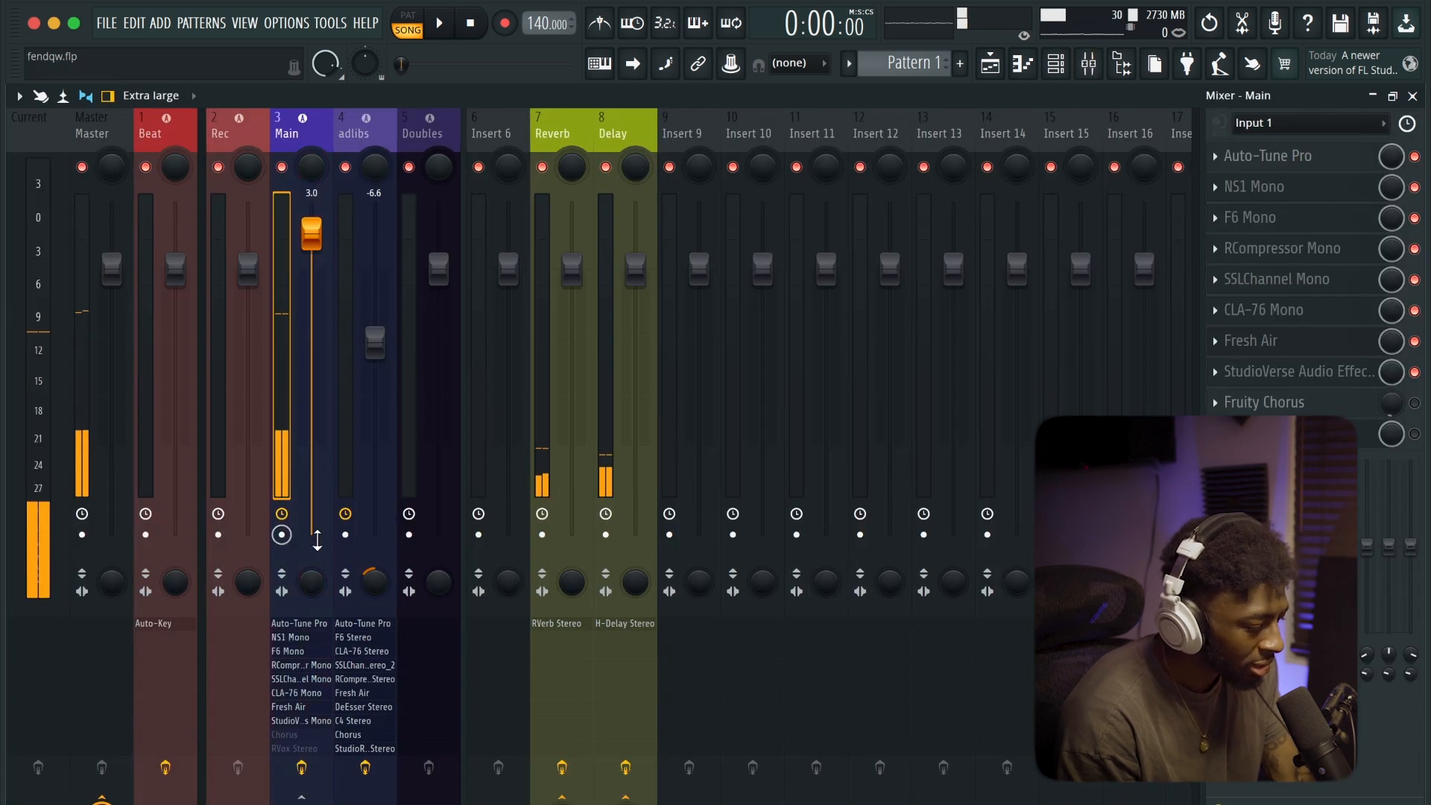
pyautogui.click(362, 538)
pyautogui.click(1092, 67)
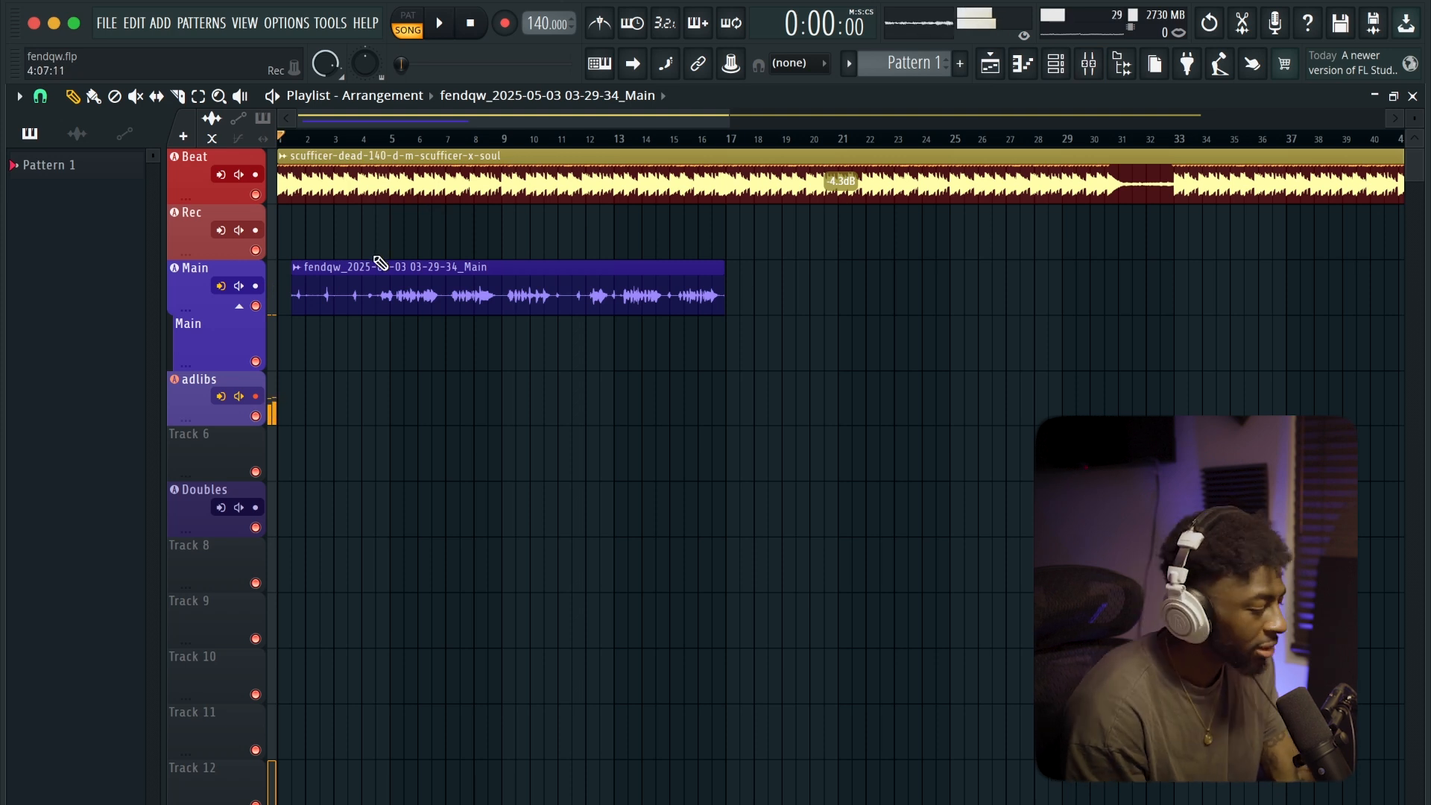
# Try an adlib take on the adlibs track up to about bar 9 and delete the recorded clip
pyautogui.press('r')
pyautogui.press('space')
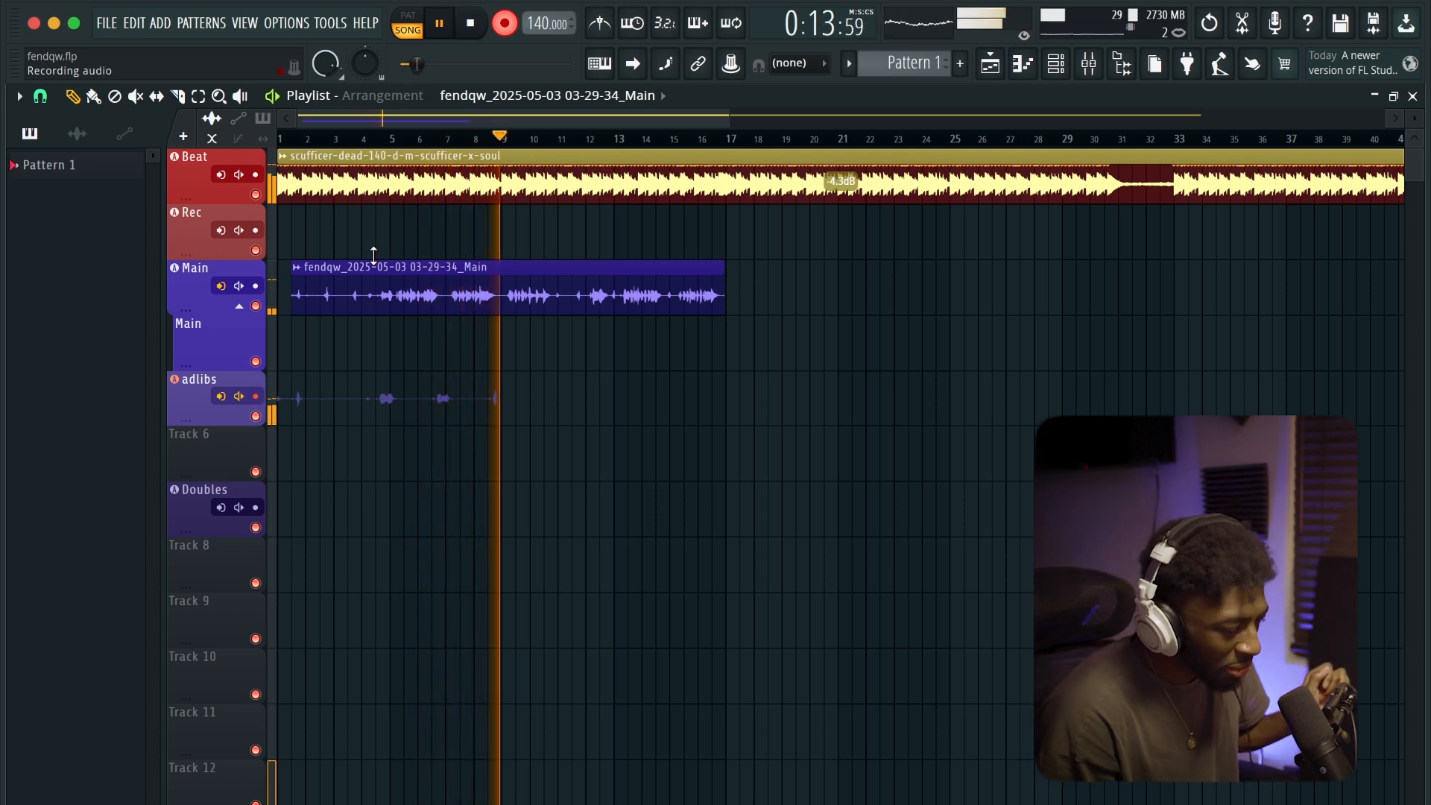
pyautogui.press('space')
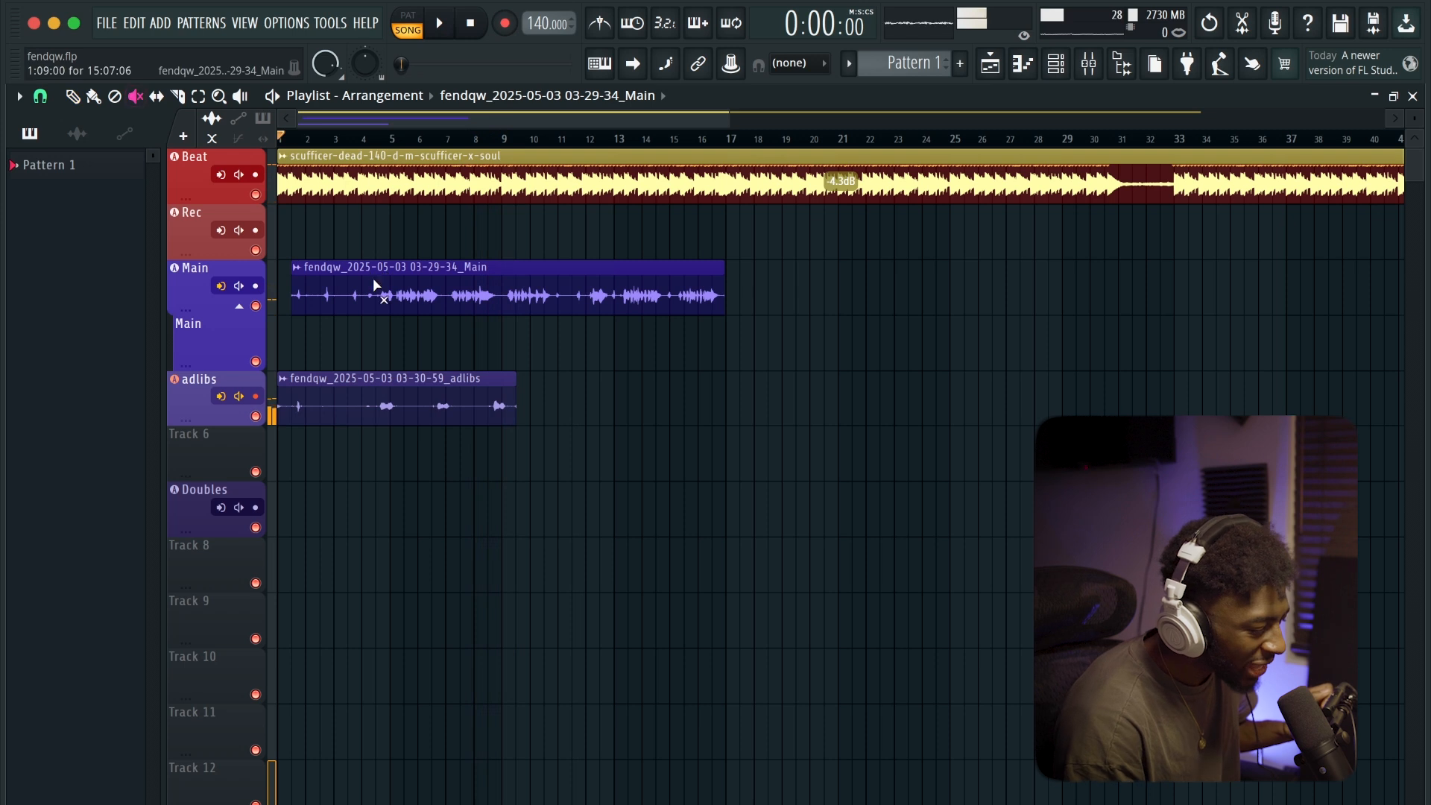
pyautogui.rightClick(388, 401)
# Record an adlib take on the adlibs track to about bar 18 and trim its end to just before bar 17
pyautogui.press('space')
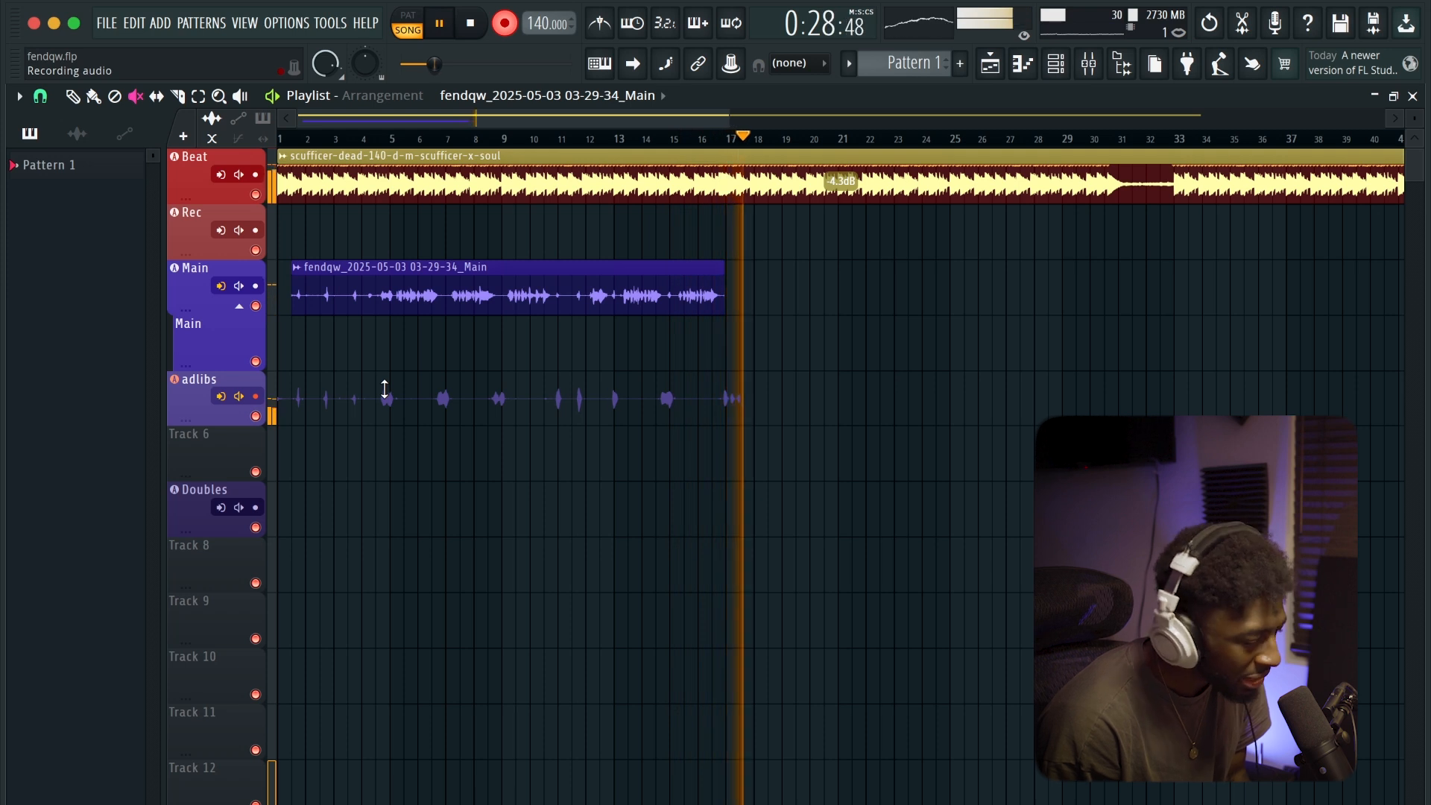
pyautogui.press('space')
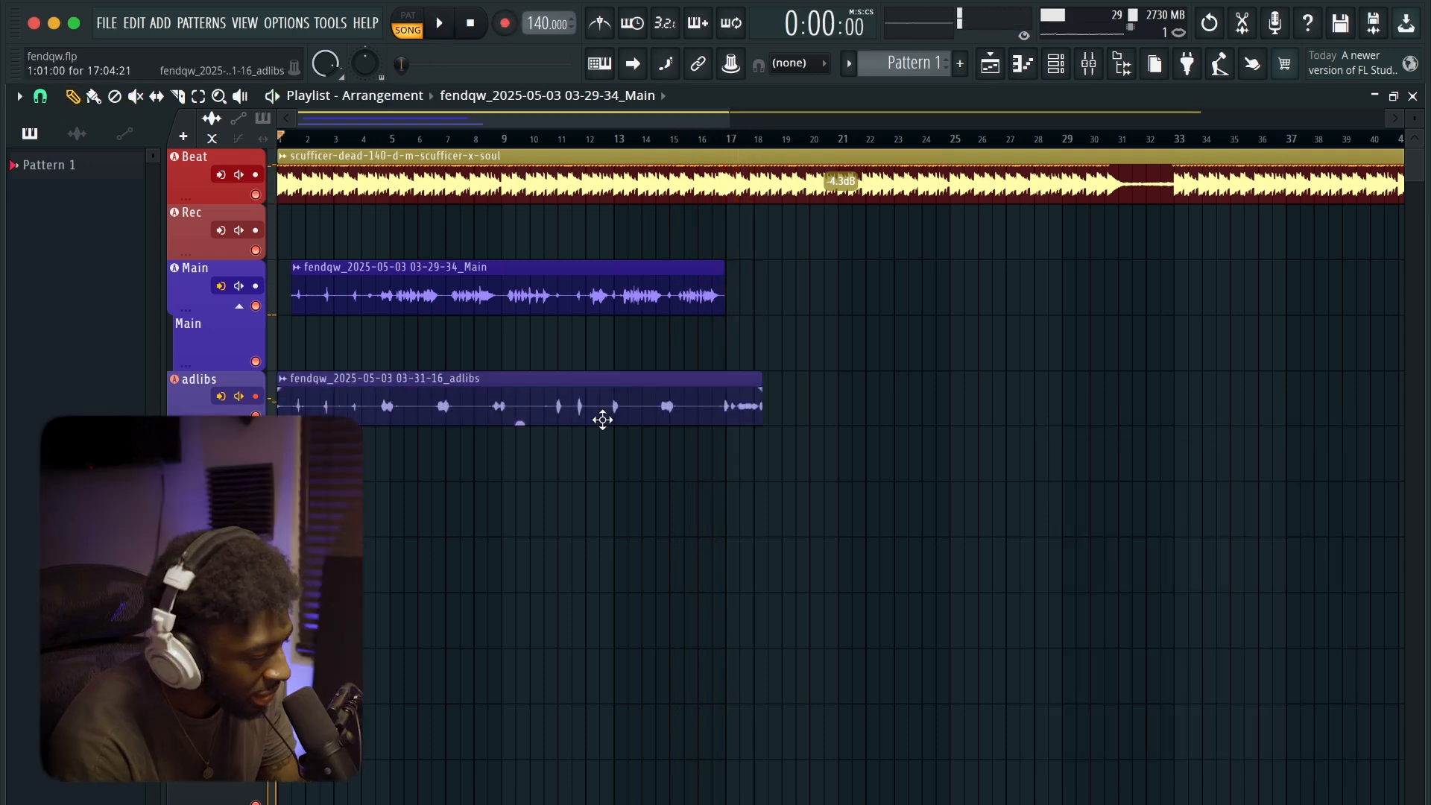
pyautogui.moveTo(761, 409); pyautogui.dragTo(720, 409)
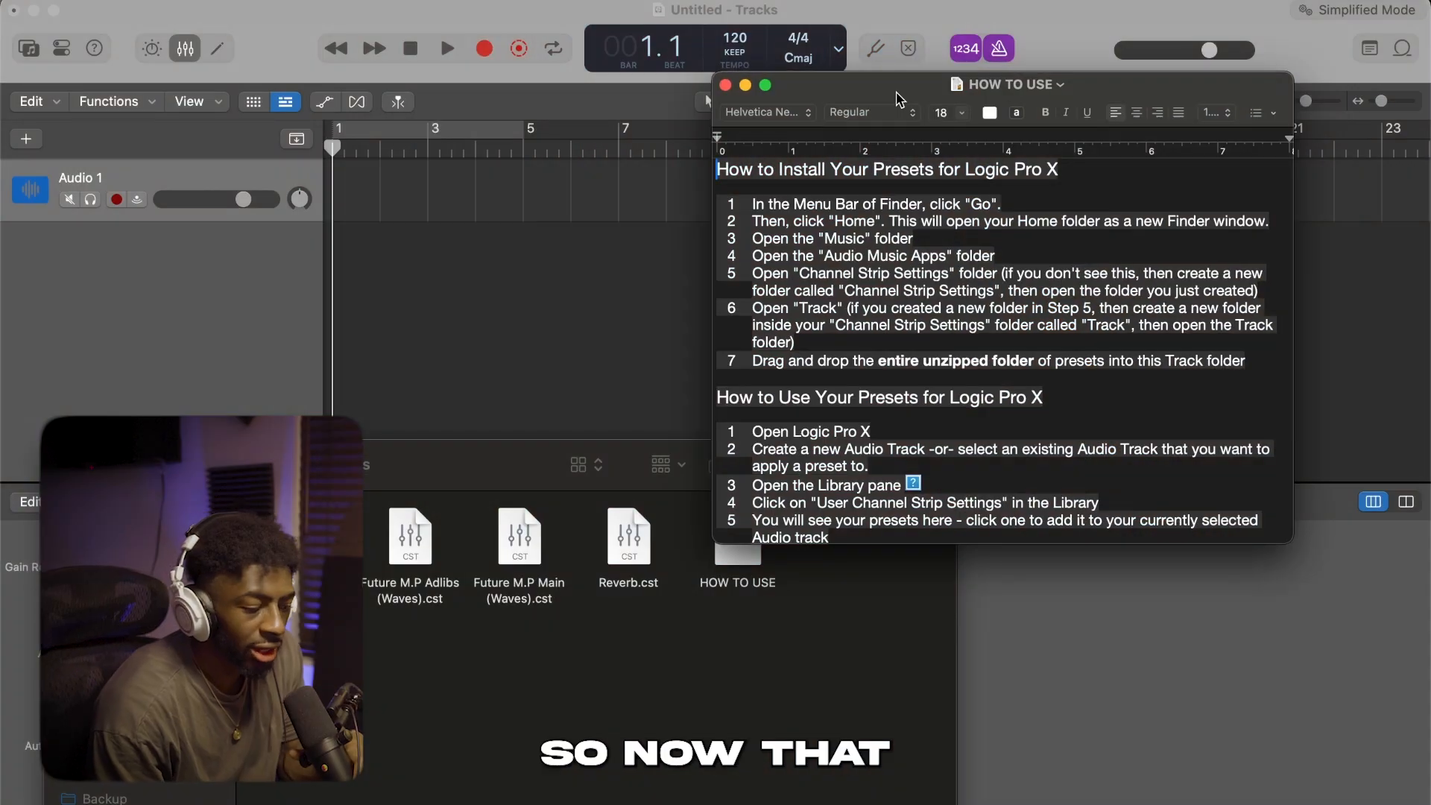
# Switch to Logic Pro, move the HOW TO USE instructions off the preset files, and close the document
pyautogui.moveTo(896, 90); pyautogui.dragTo(898, 91)
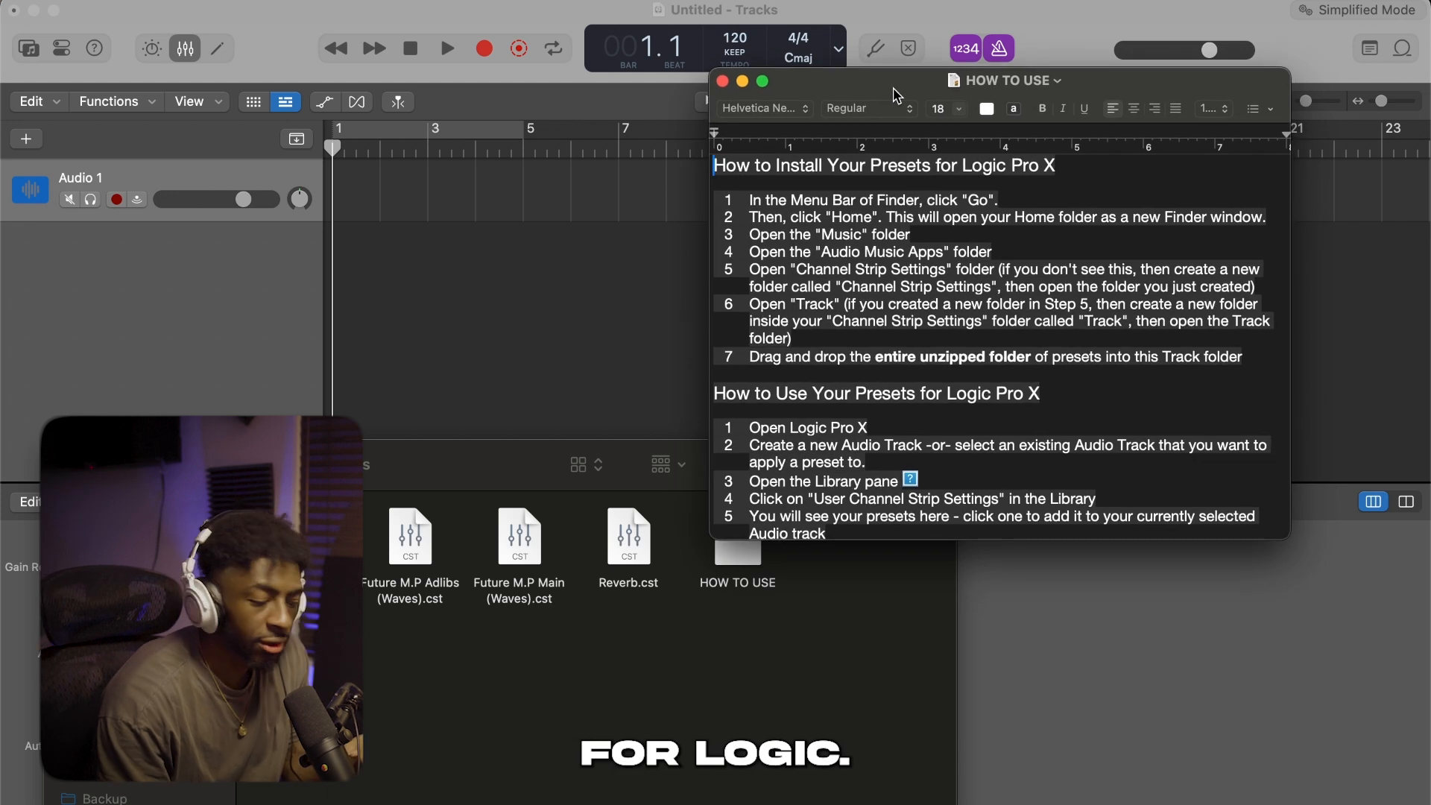
pyautogui.moveTo(898, 92); pyautogui.dragTo(905, 30)
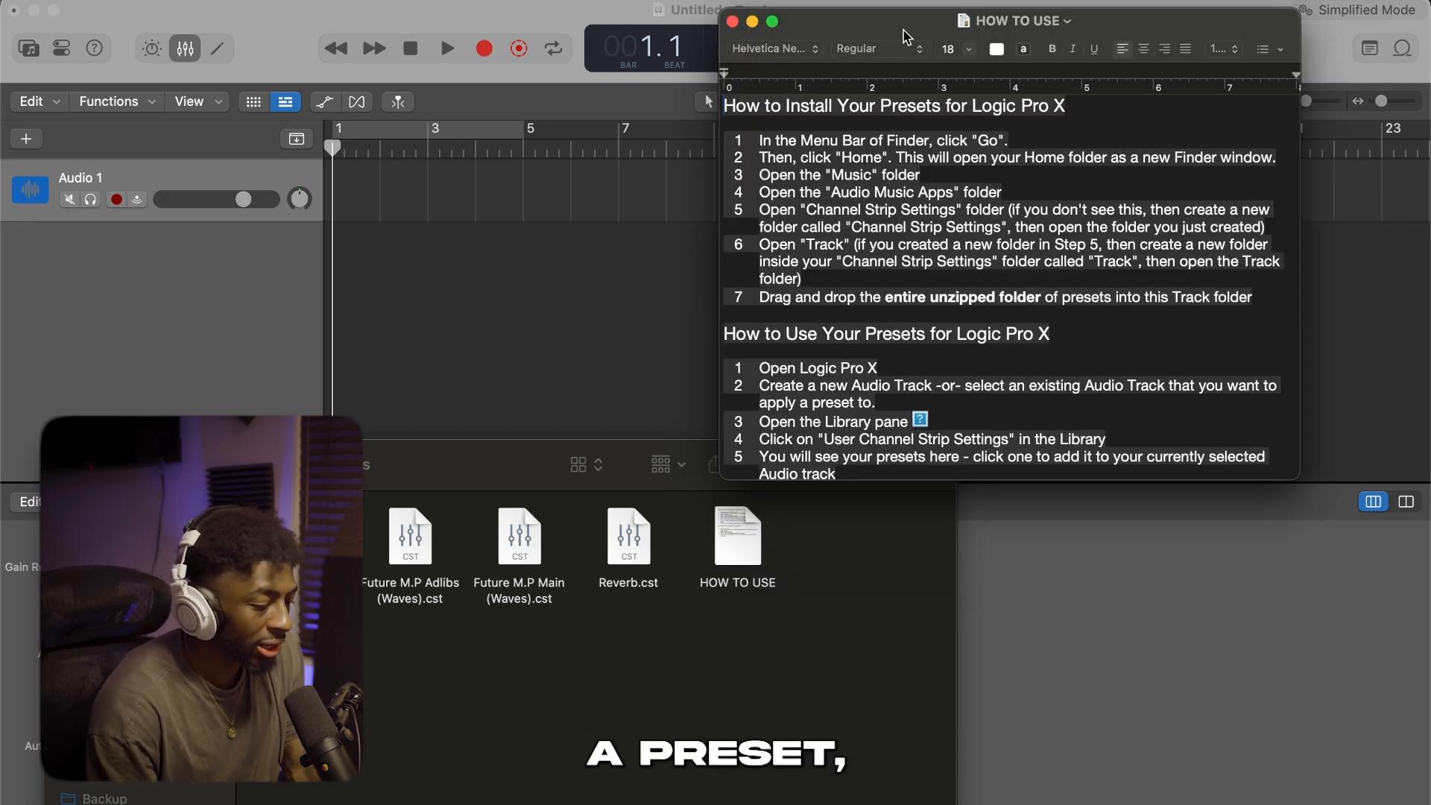
pyautogui.click(734, 21)
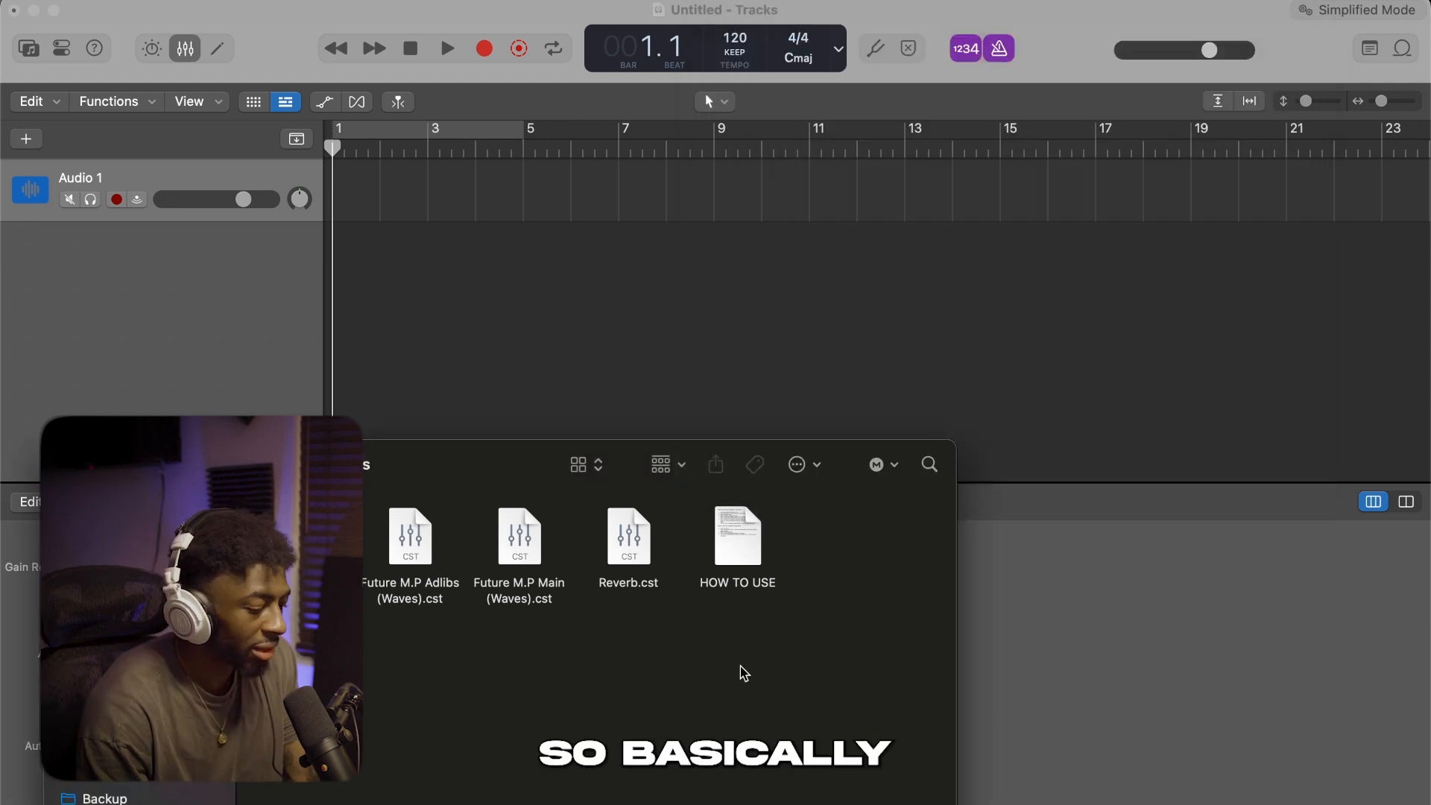
# Find the Audio Music Apps folder with a Spotlight search for "music apps" and open its Channel Strip Settings > Track folder
pyautogui.press('super+space')
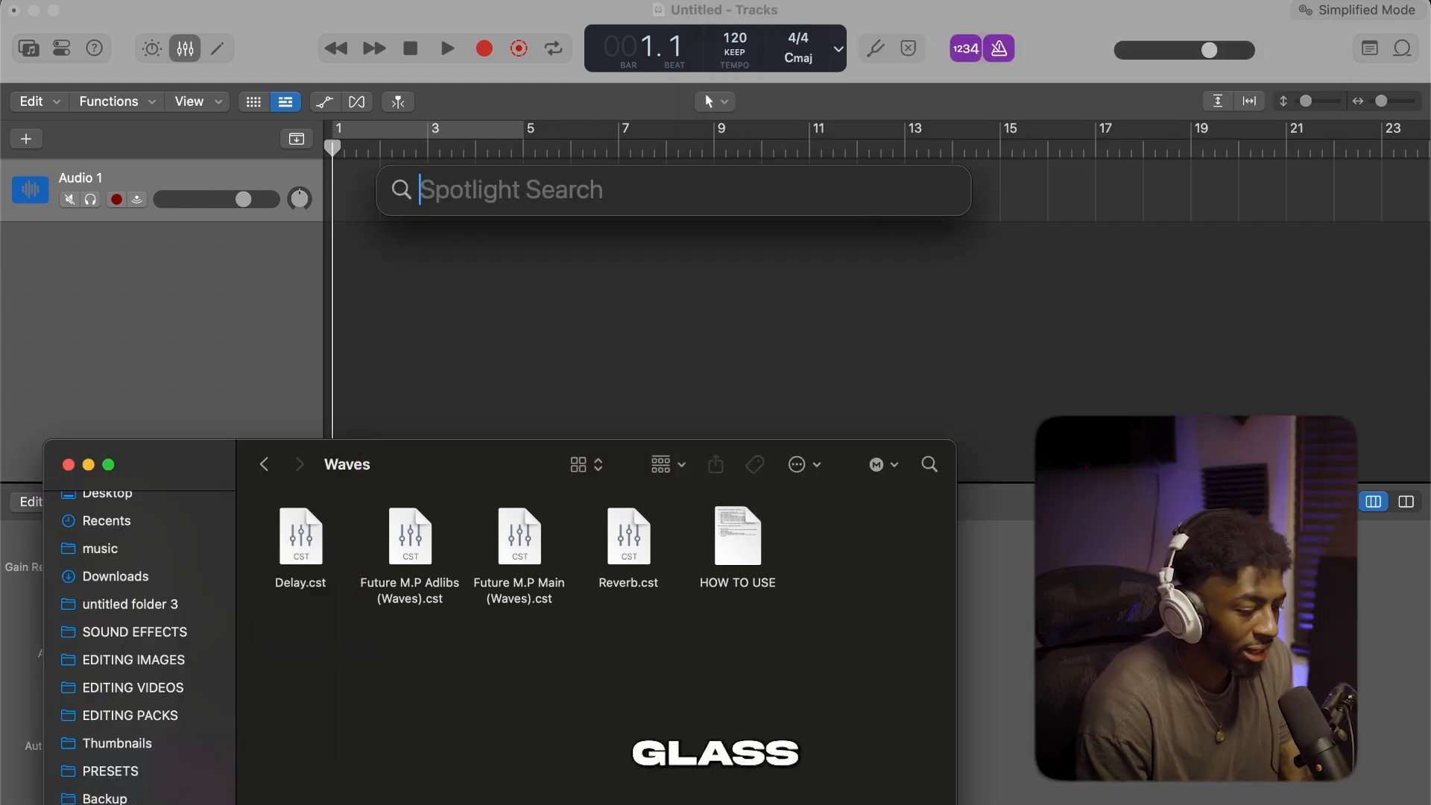
pyautogui.write('mul')
pyautogui.press('BackSpace')
pyautogui.press('BackSpace')
pyautogui.write('isc')
pyautogui.press('BackSpace')
pyautogui.press('BackSpace')
pyautogui.press('BackSpace')
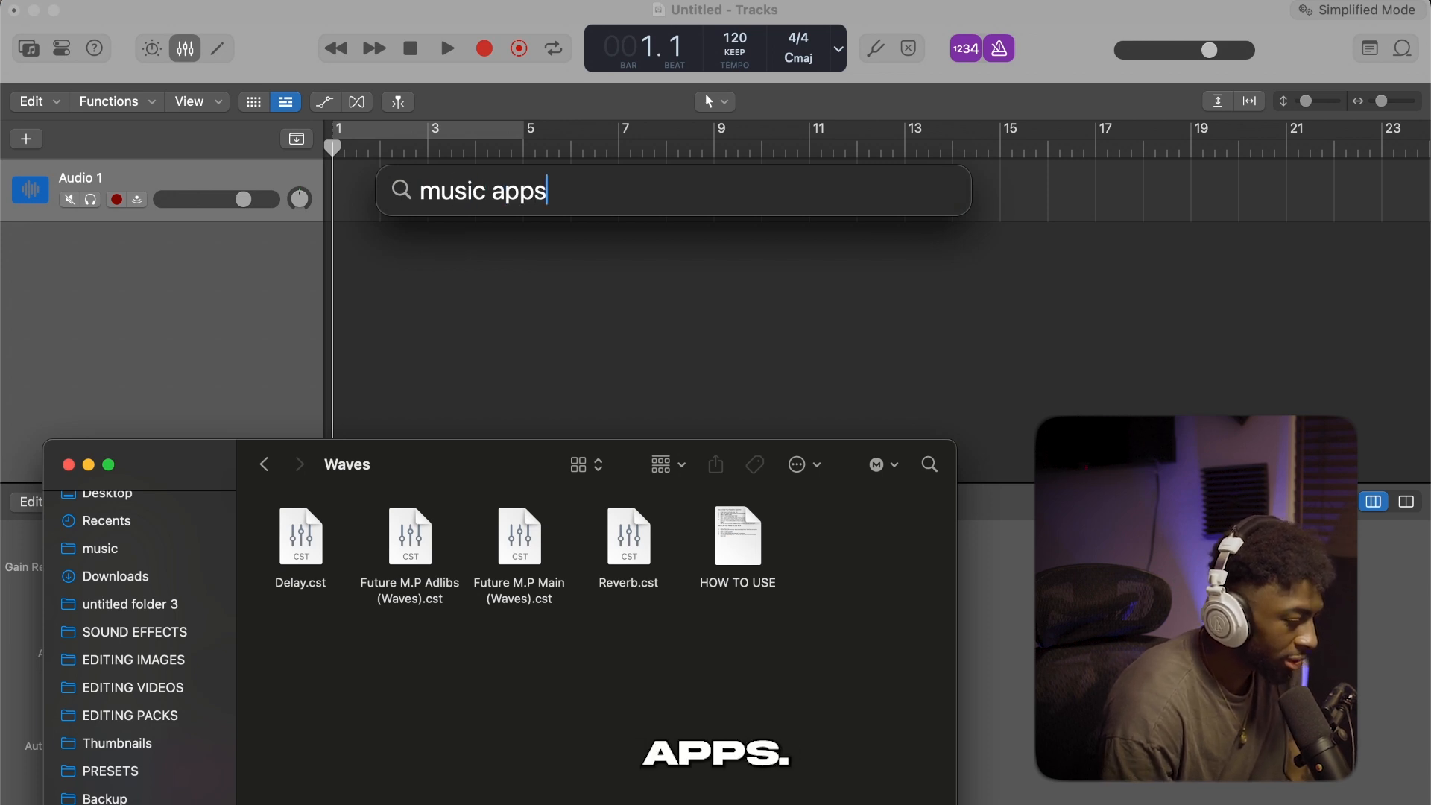
pyautogui.click(500, 401)
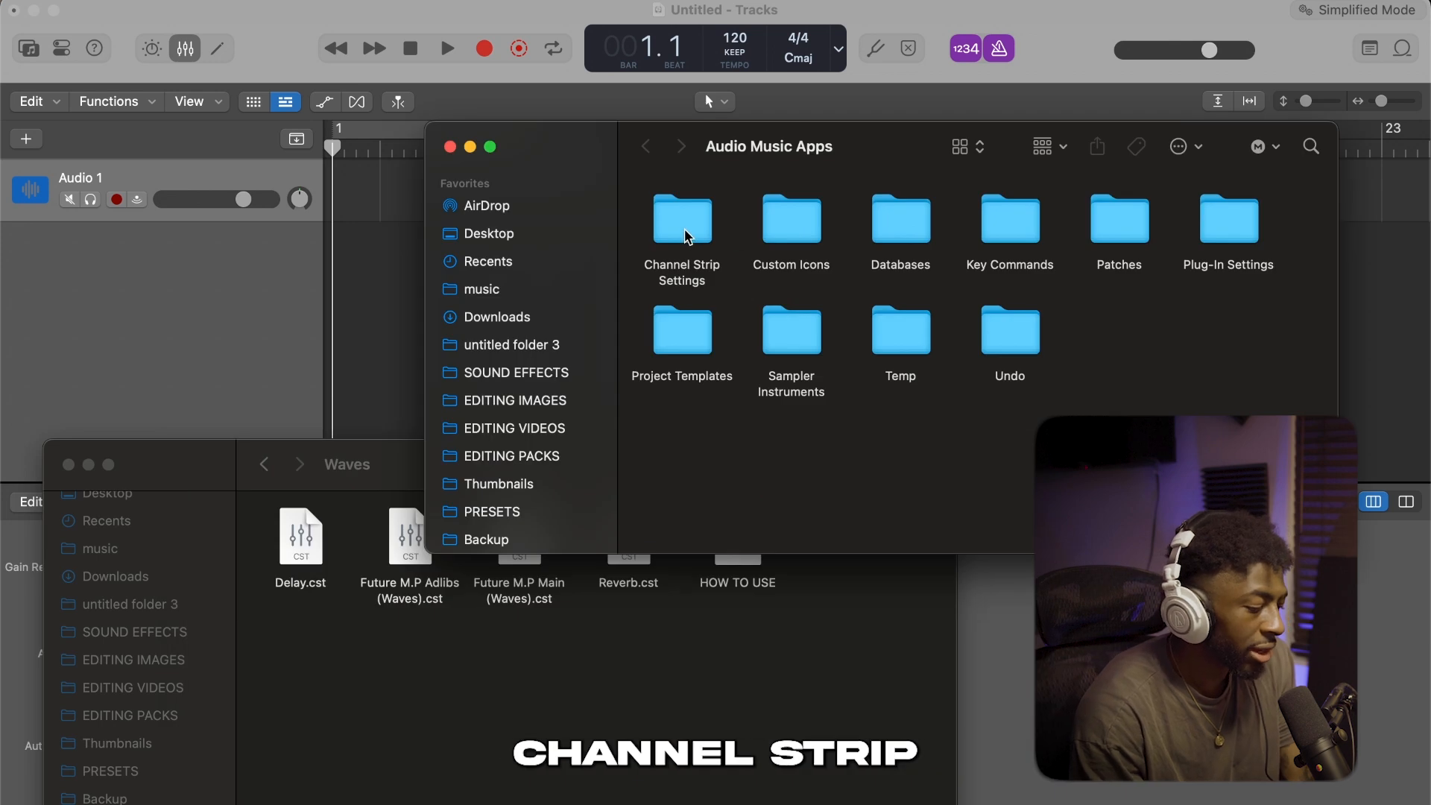
pyautogui.doubleClick(682, 224)
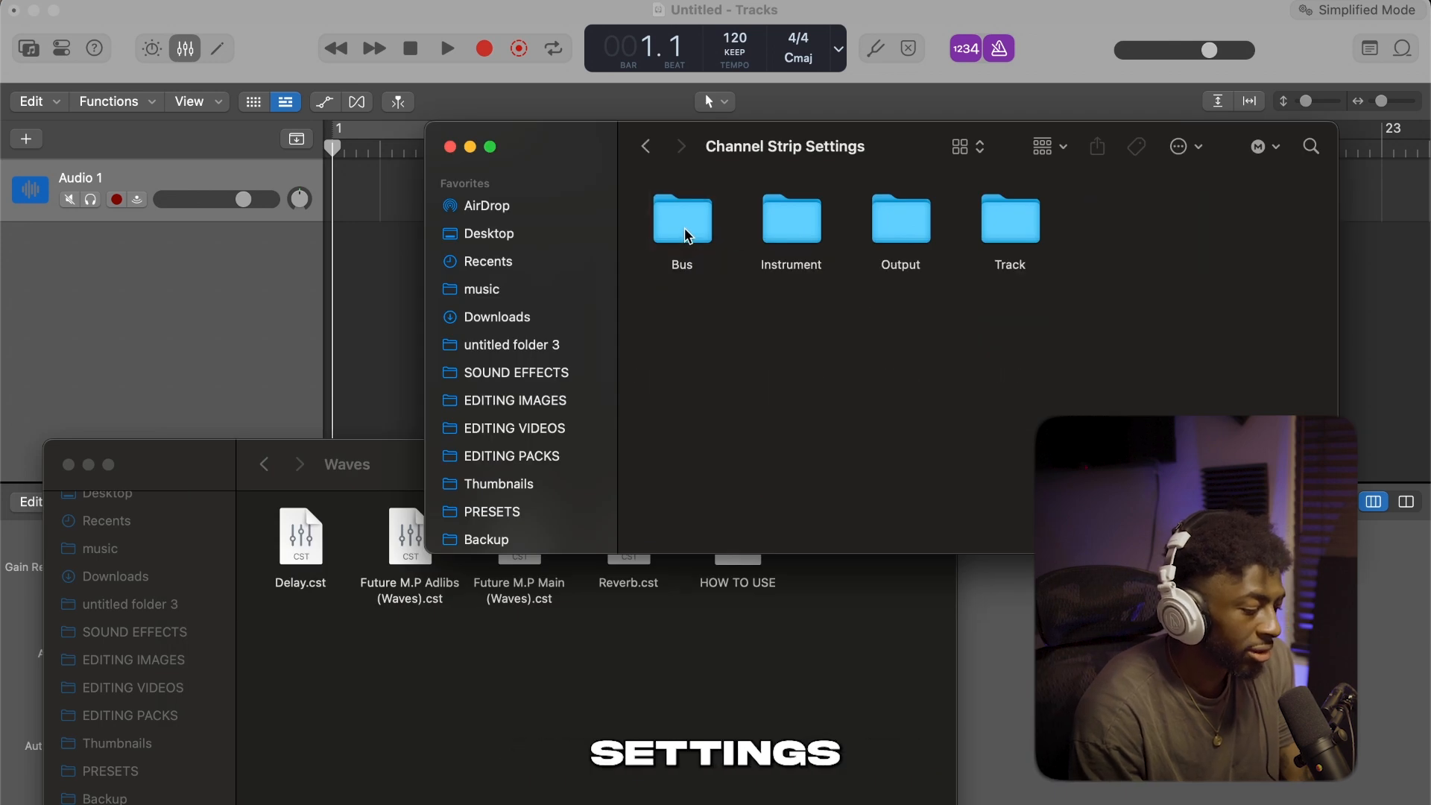
pyautogui.doubleClick(1016, 228)
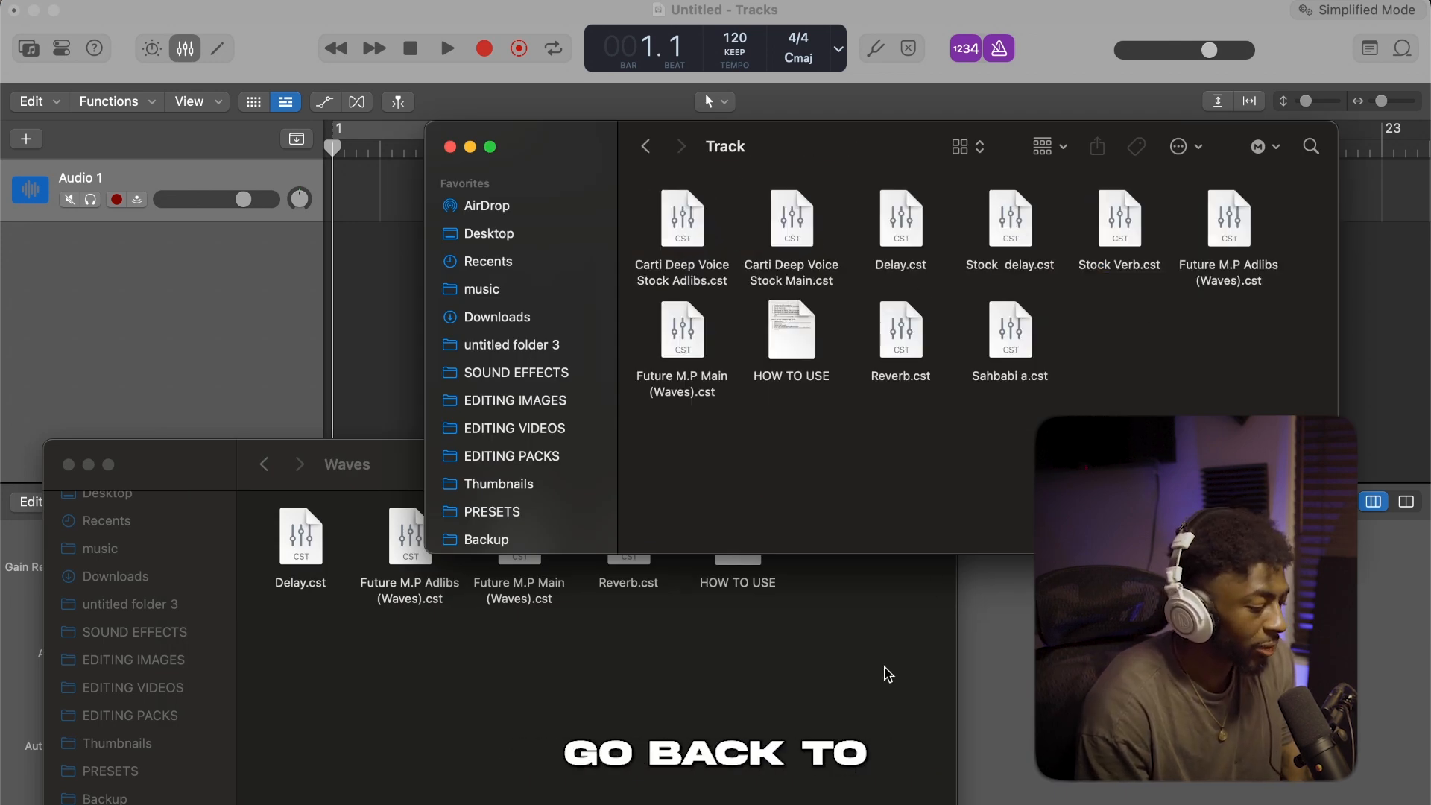
# Move the Delay, Future M.P Adlibs, Future M.P Main and Reverb presets from Waves into the Track folder, replacing the existing copies
pyautogui.click(887, 674)
pyautogui.moveTo(674, 650); pyautogui.dragTo(278, 523)
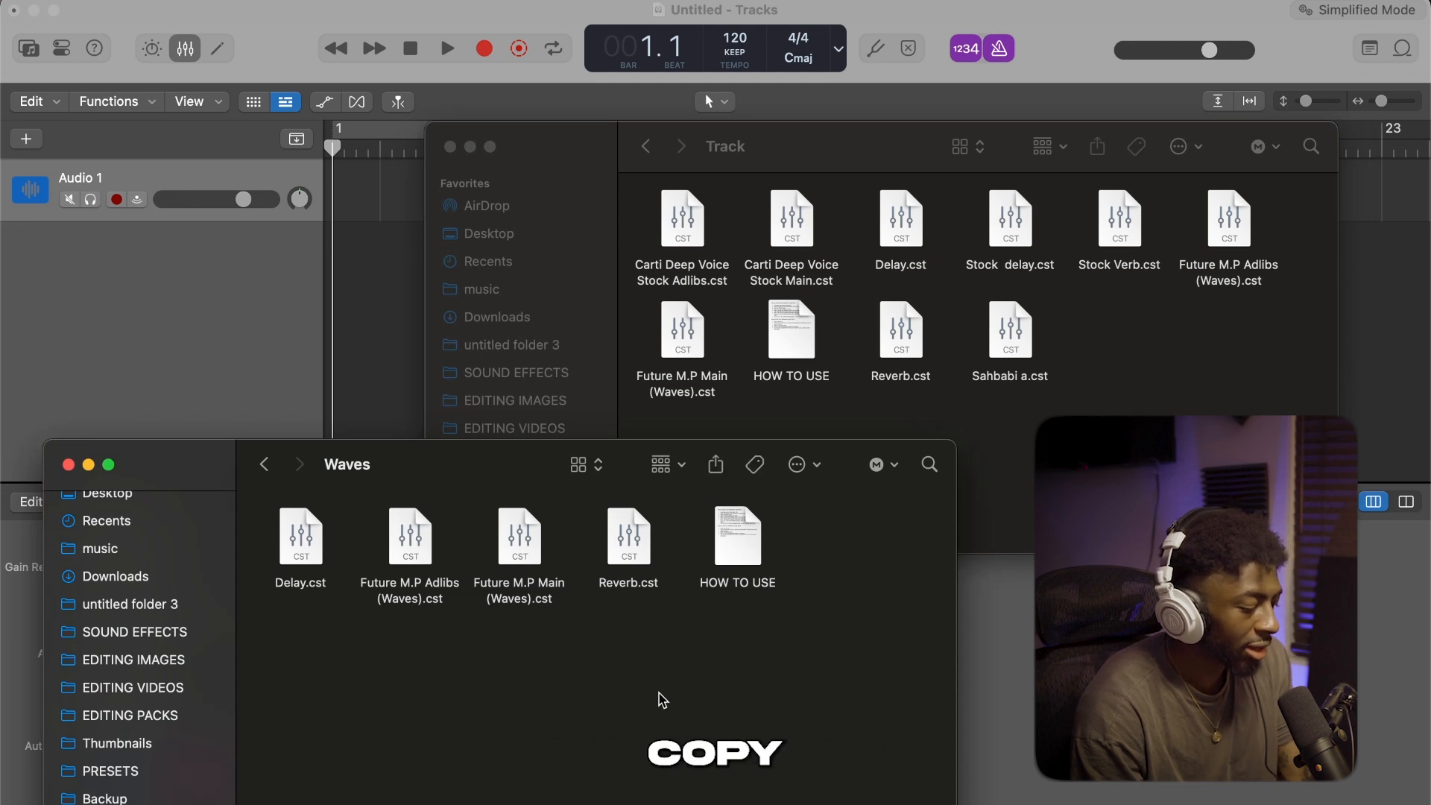
pyautogui.click(663, 669)
pyautogui.moveTo(664, 669); pyautogui.dragTo(1087, 378)
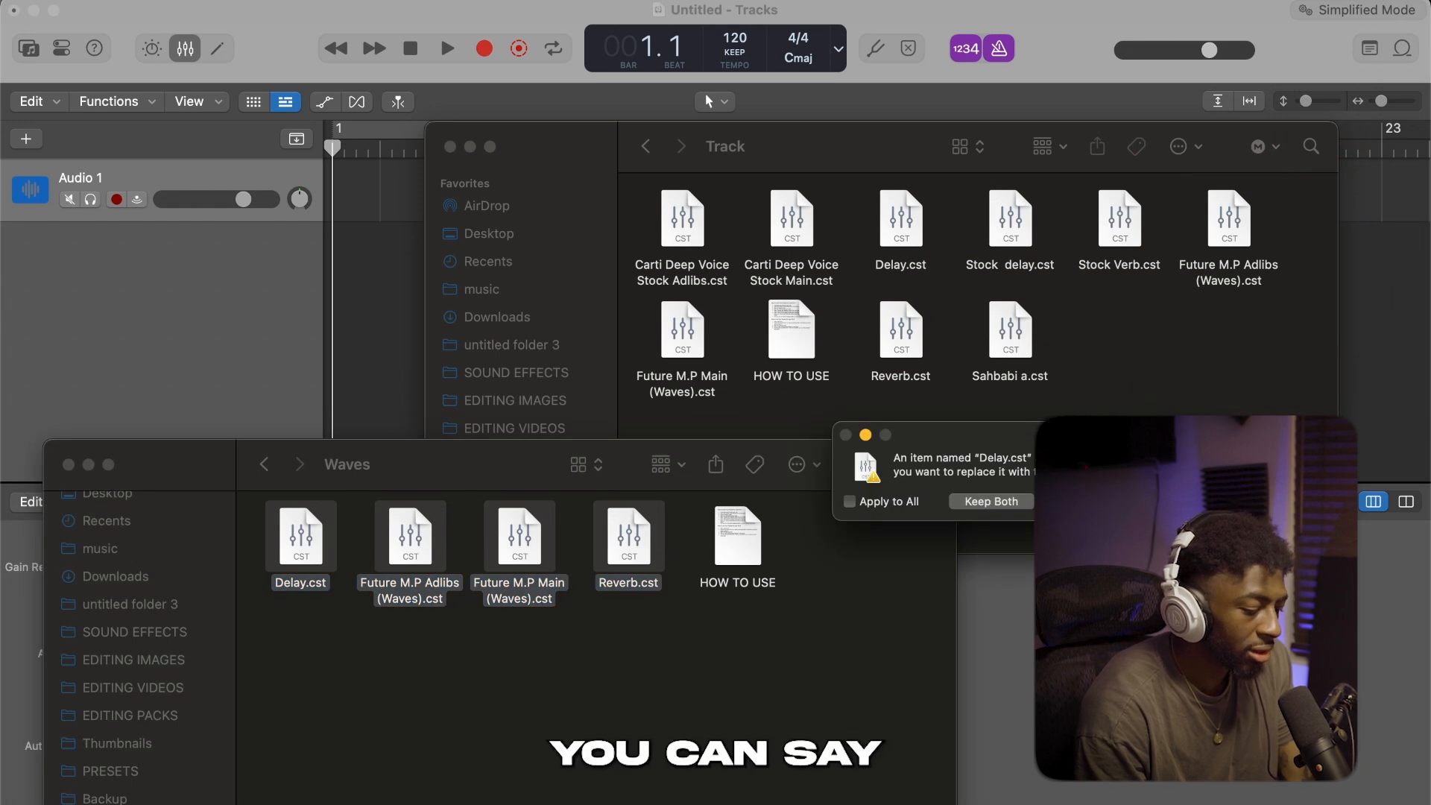
pyautogui.click(1182, 501)
pyautogui.click(1181, 510)
pyautogui.click(1182, 500)
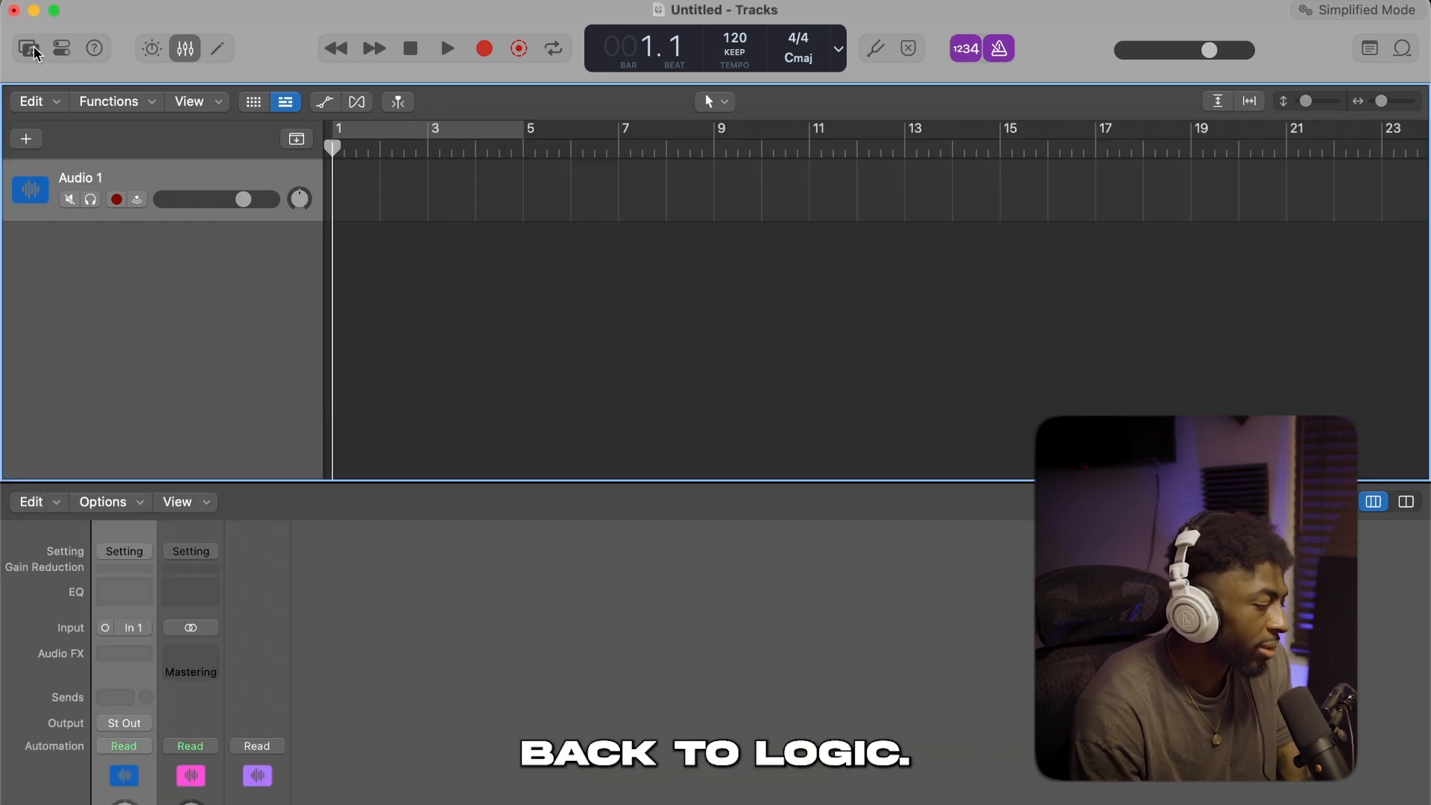
# Load the user channel strip Future M.P Main (Waves) on Audio 1 and Future M.P Adlibs (Waves) on a new second audio track
pyautogui.click(33, 50)
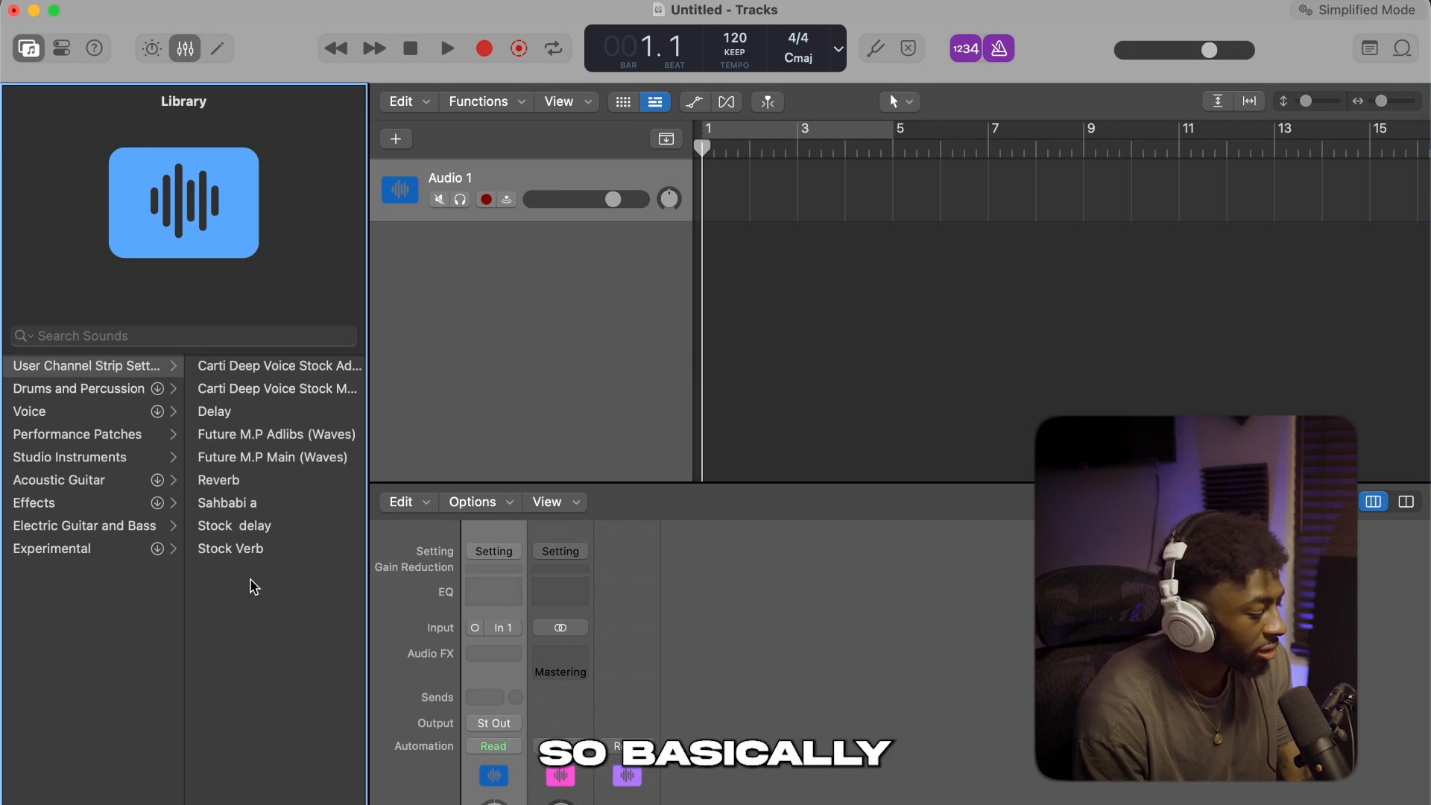
pyautogui.click(252, 458)
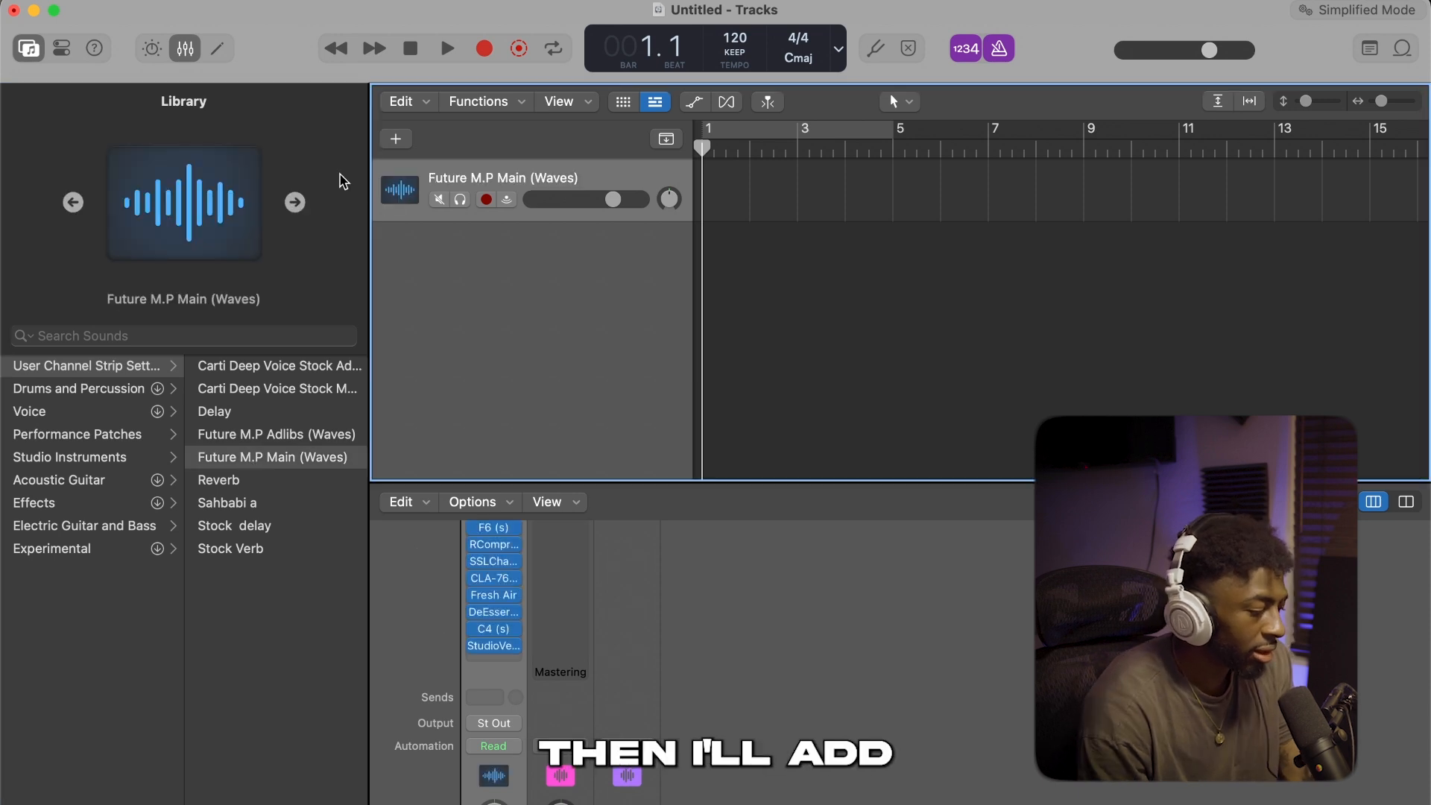
pyautogui.click(396, 139)
pyautogui.press('Return')
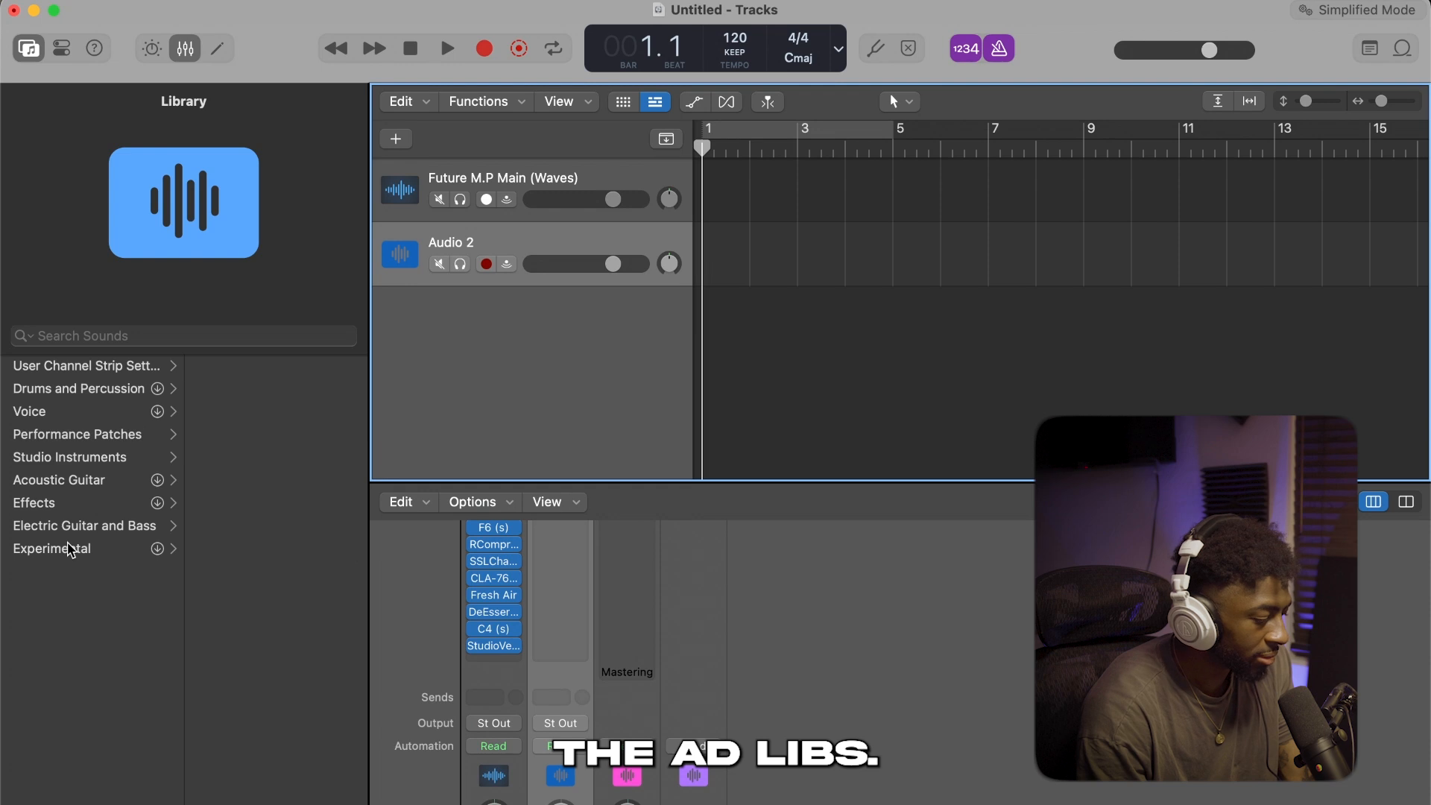
pyautogui.click(72, 368)
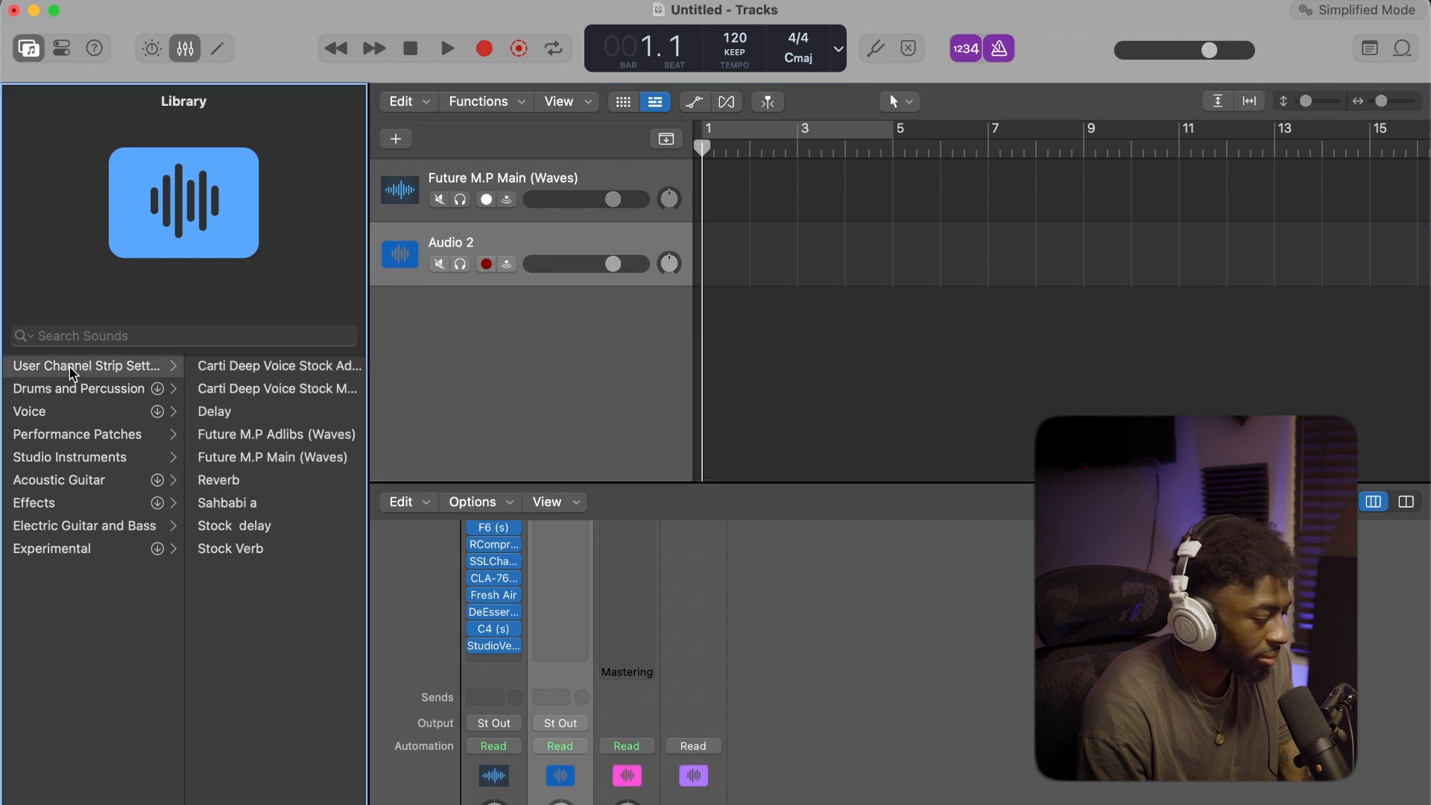
pyautogui.click(296, 436)
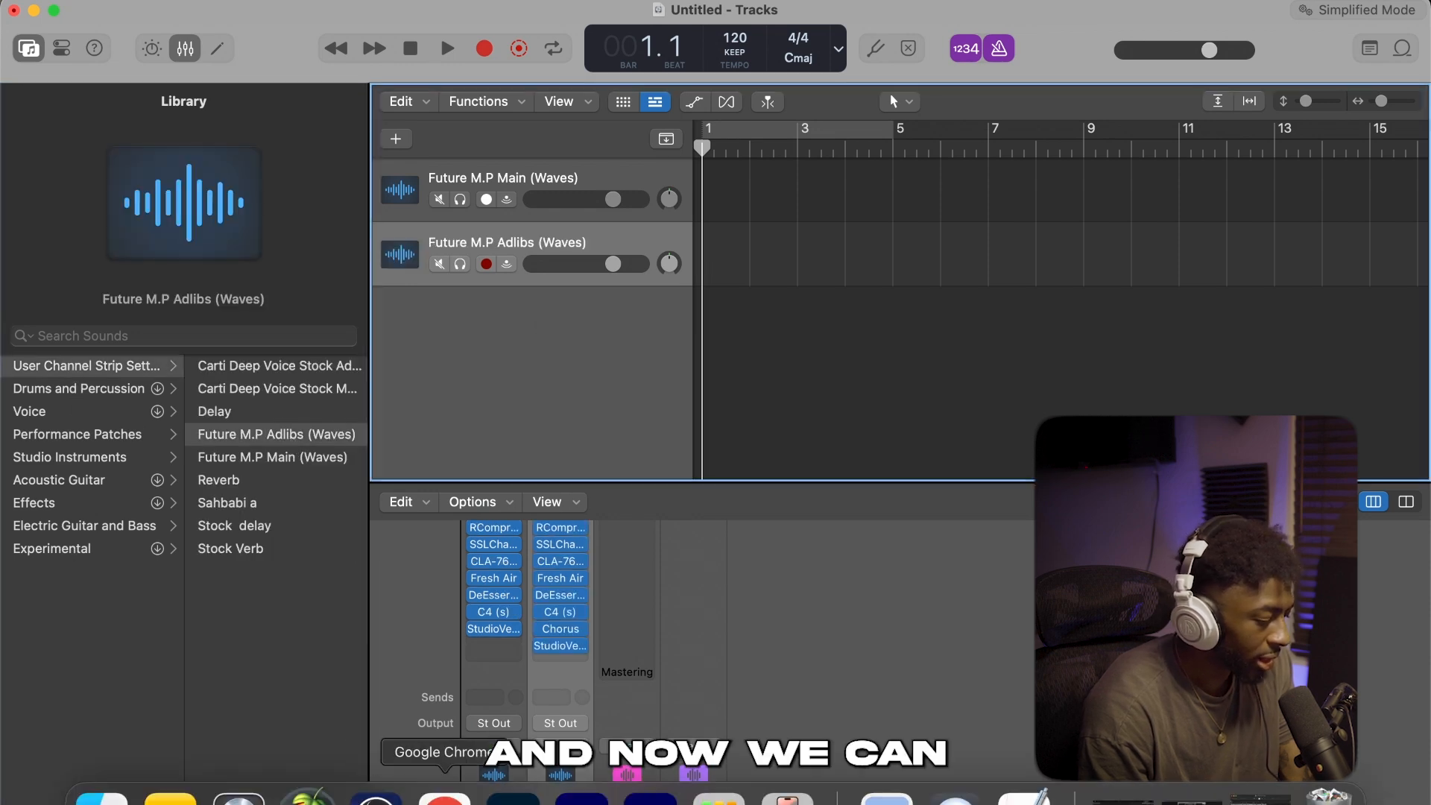
# Import the "(FREE) Future x Metro Boomin Type Beat Sippin And Thinking" MP3 from Downloads onto a new track and move it above the vocal tracks
pyautogui.click(33, 786)
pyautogui.click(116, 577)
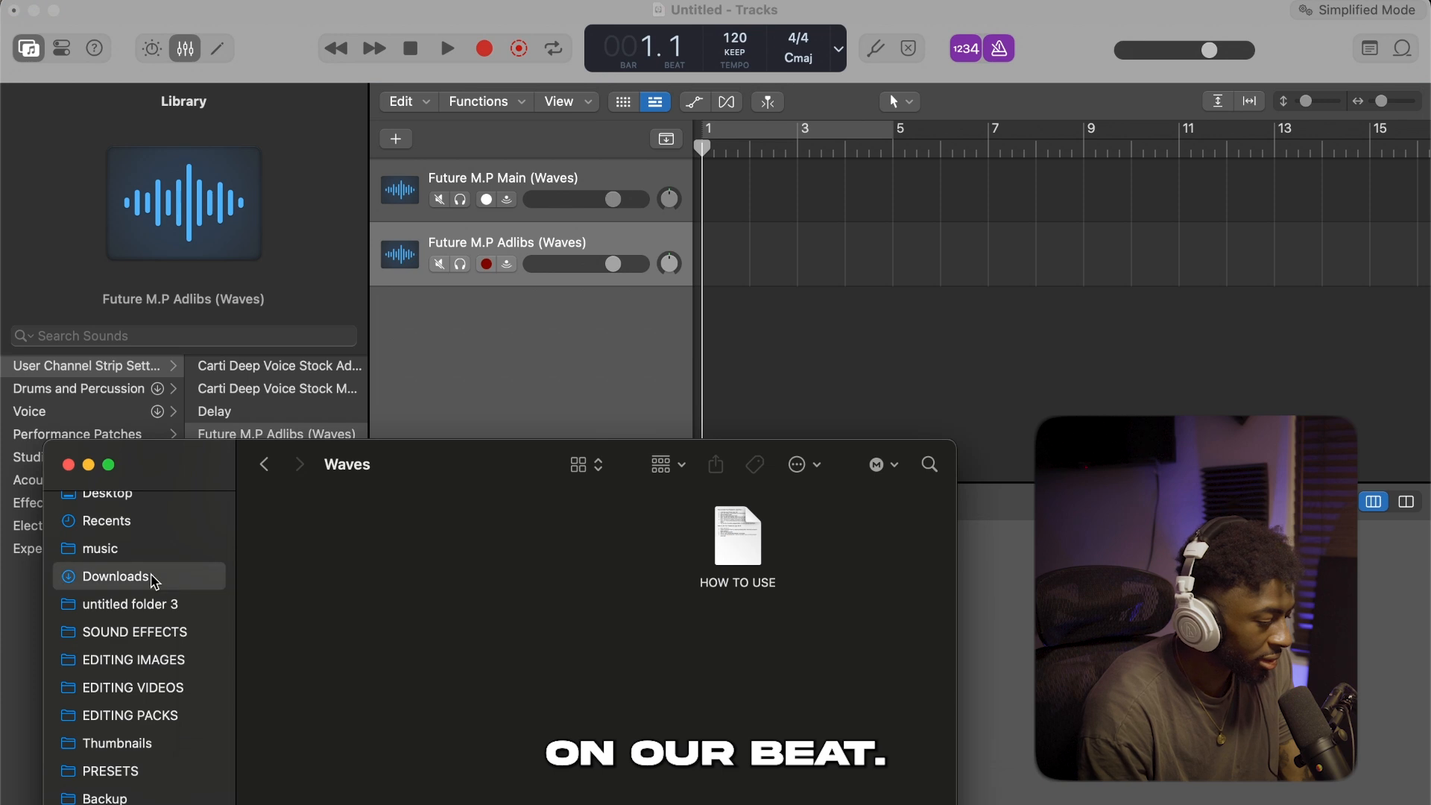
pyautogui.click(361, 536)
pyautogui.moveTo(367, 535); pyautogui.dragTo(729, 319)
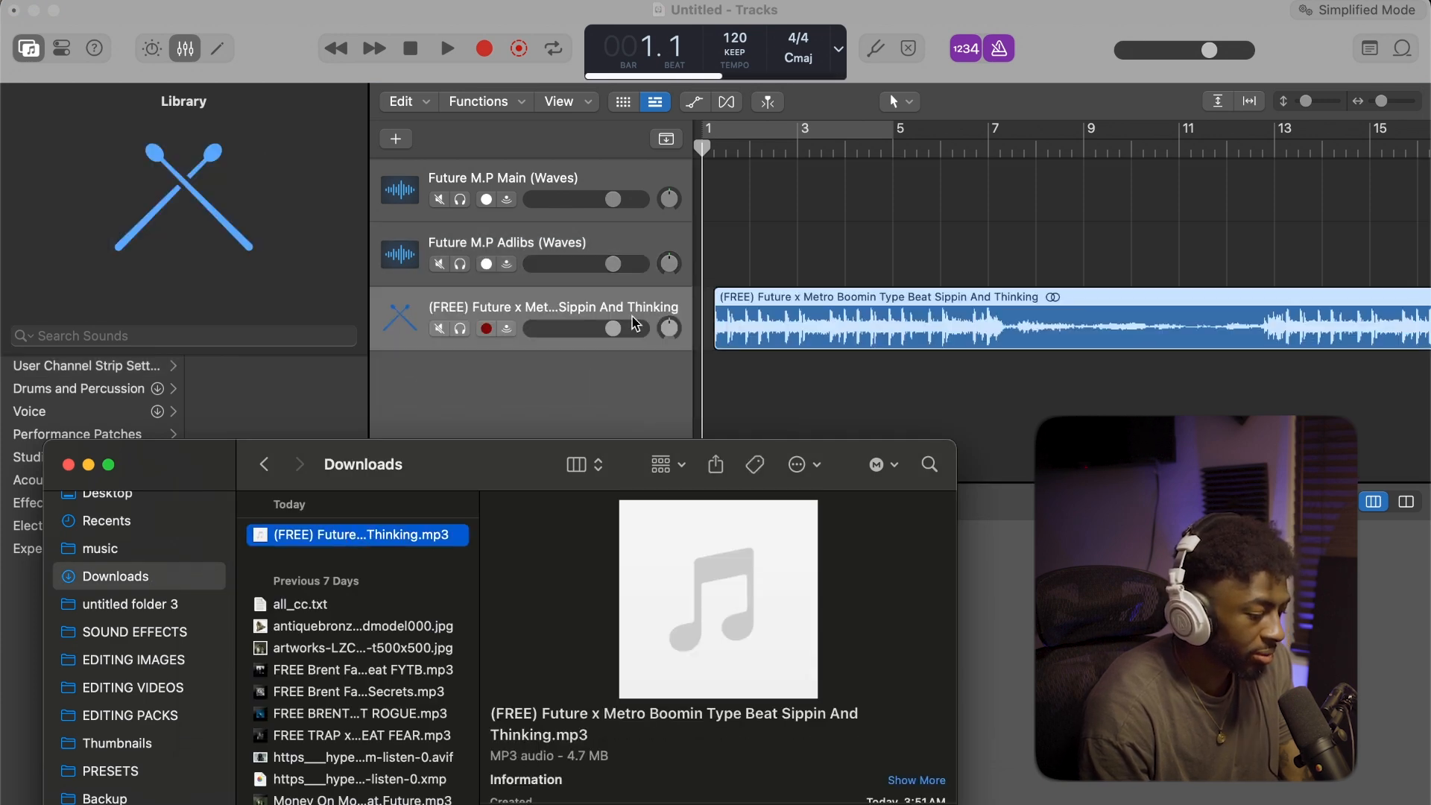
pyautogui.moveTo(559, 302); pyautogui.dragTo(537, 176)
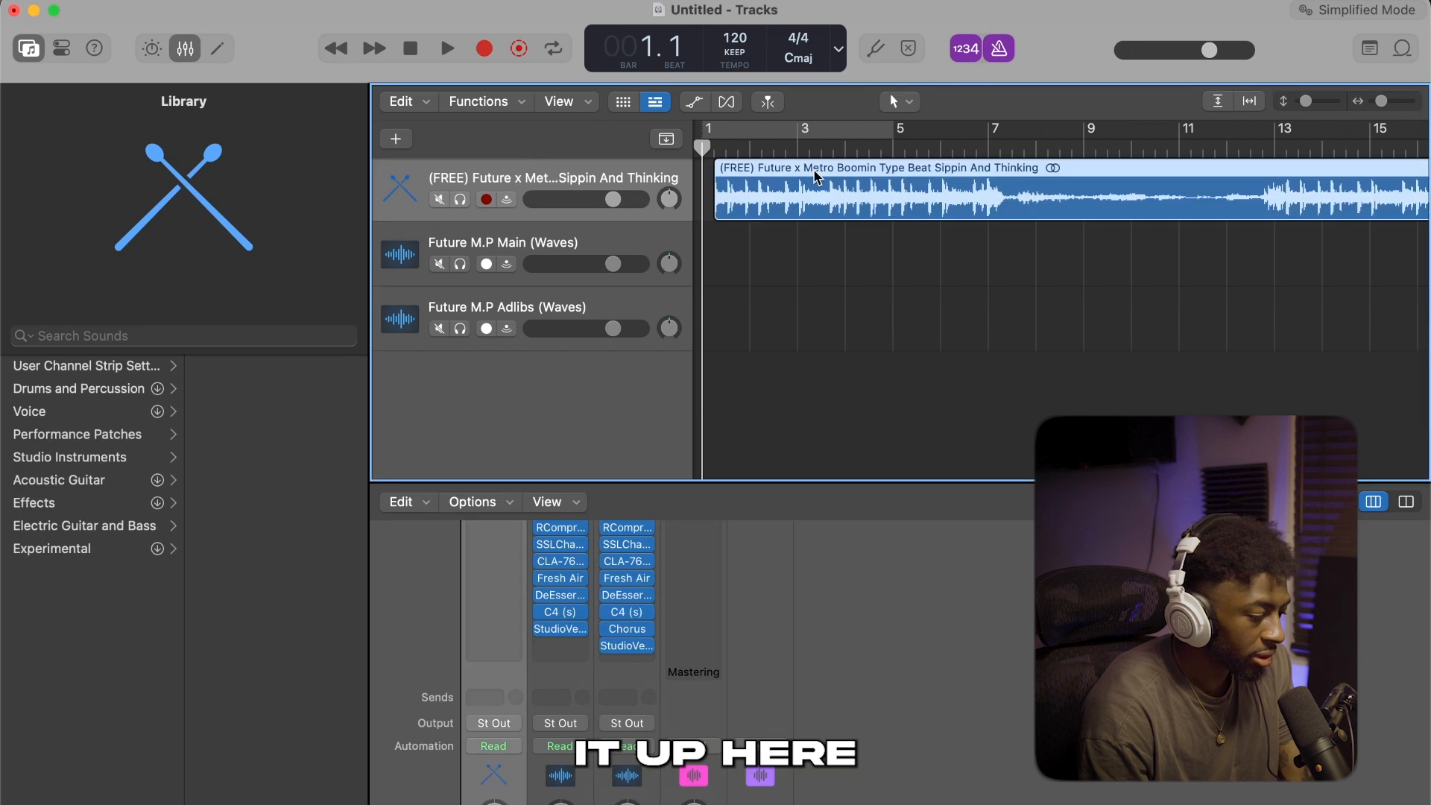
# Align the beat region with bar 1 and remove the silence before its first sound
pyautogui.moveTo(725, 179); pyautogui.dragTo(714, 179)
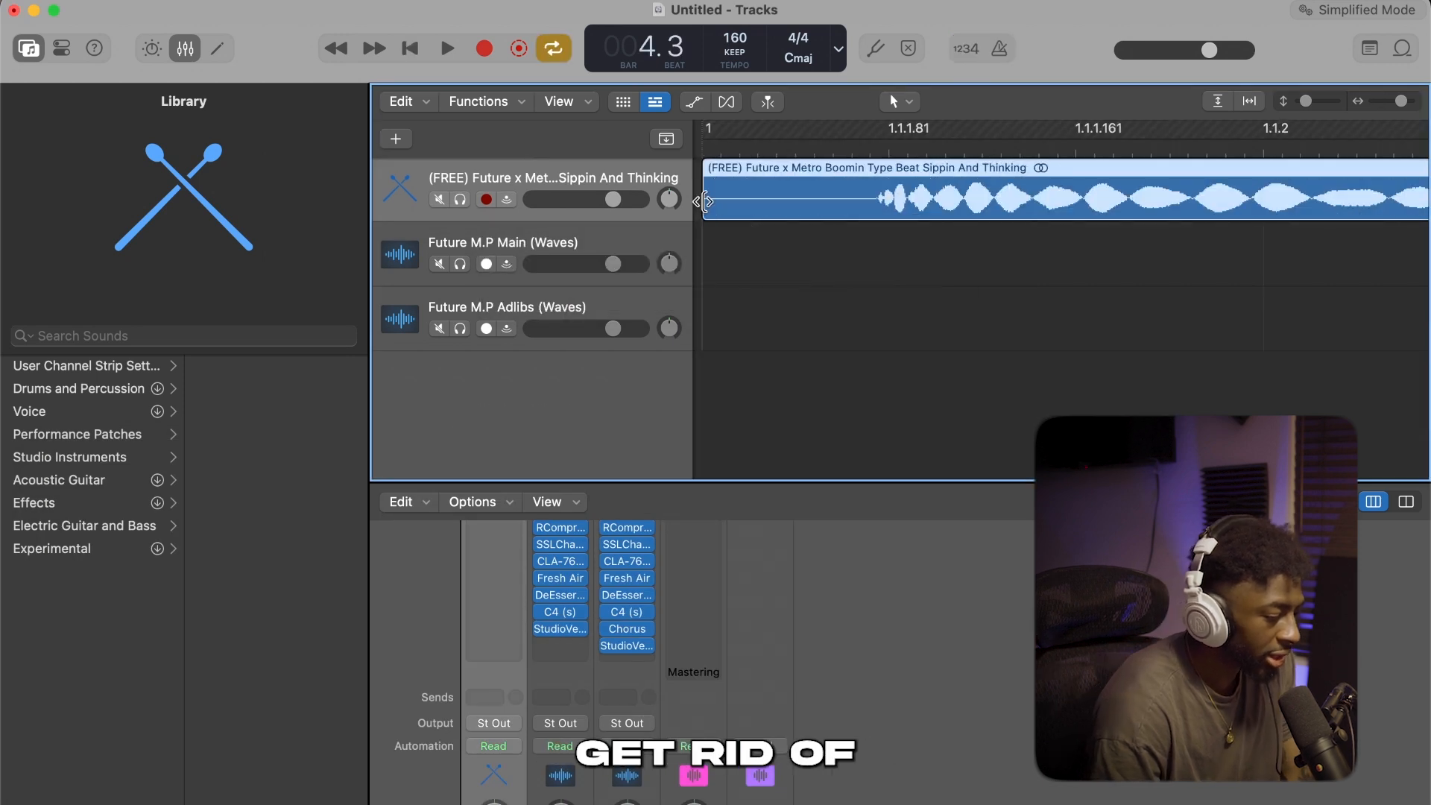
pyautogui.moveTo(705, 209); pyautogui.dragTo(874, 237)
pyautogui.press('super+z')
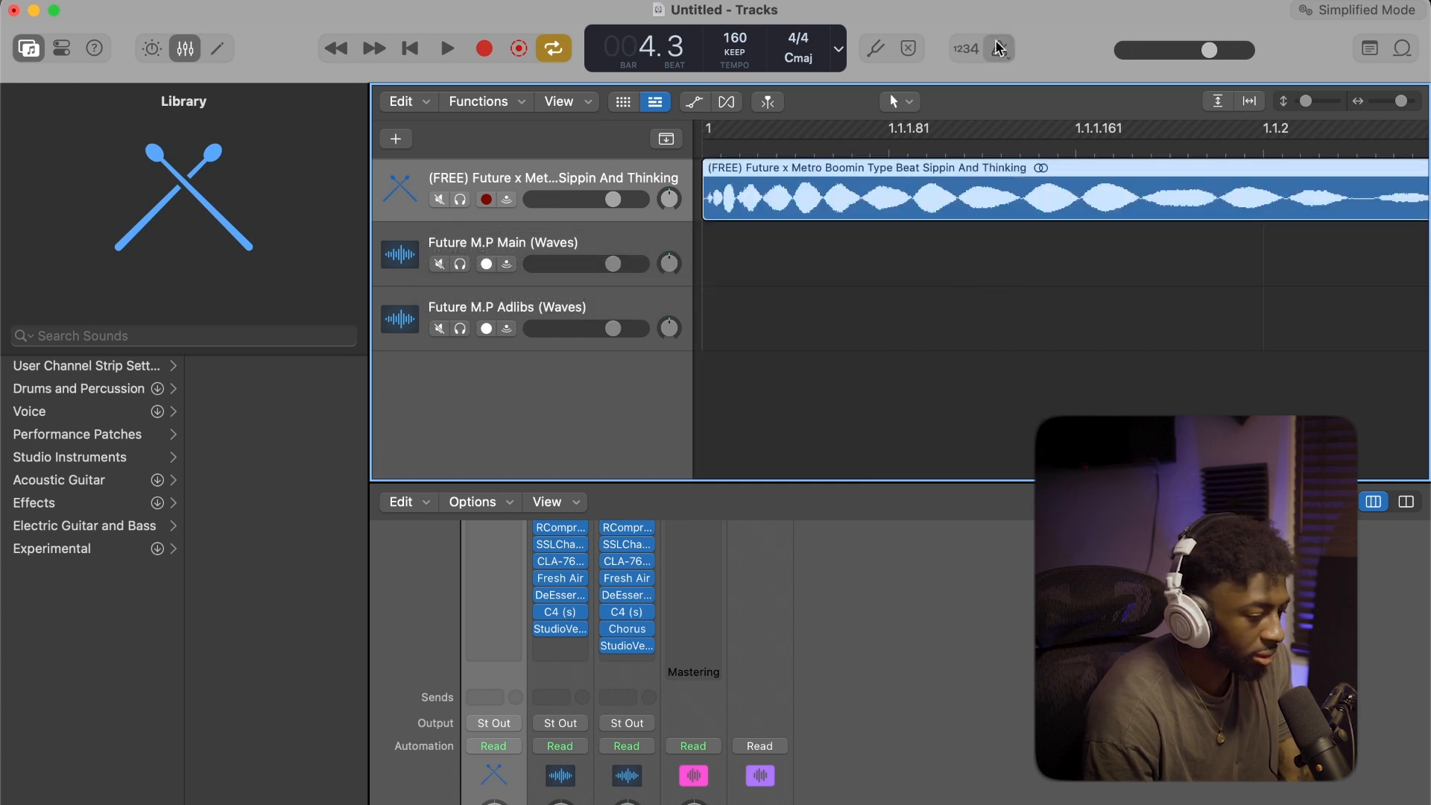
# Play the beat against the metronome and lower the beat track's volume slightly
pyautogui.scroll(-10, 927, 225)
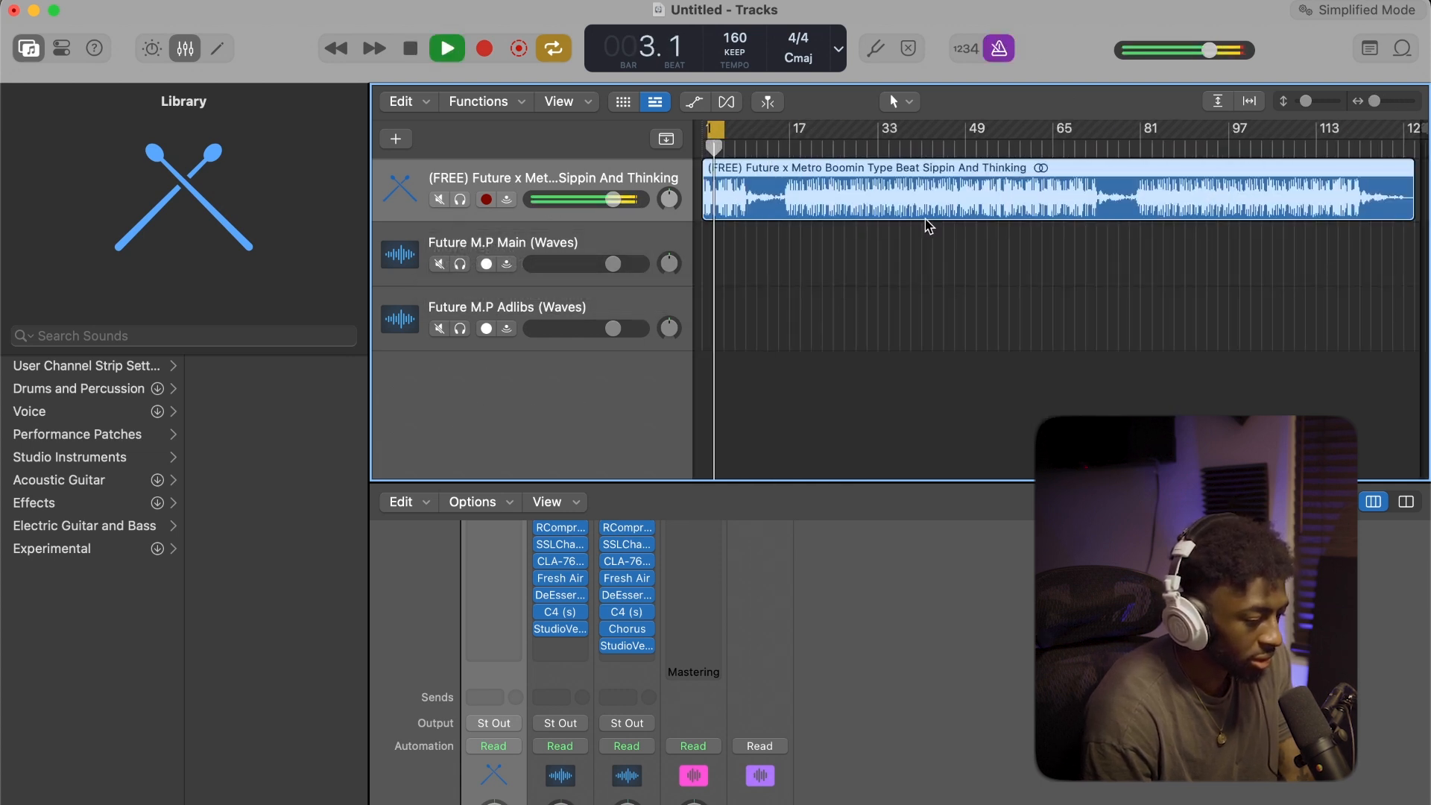
pyautogui.scroll(10, 967, 209)
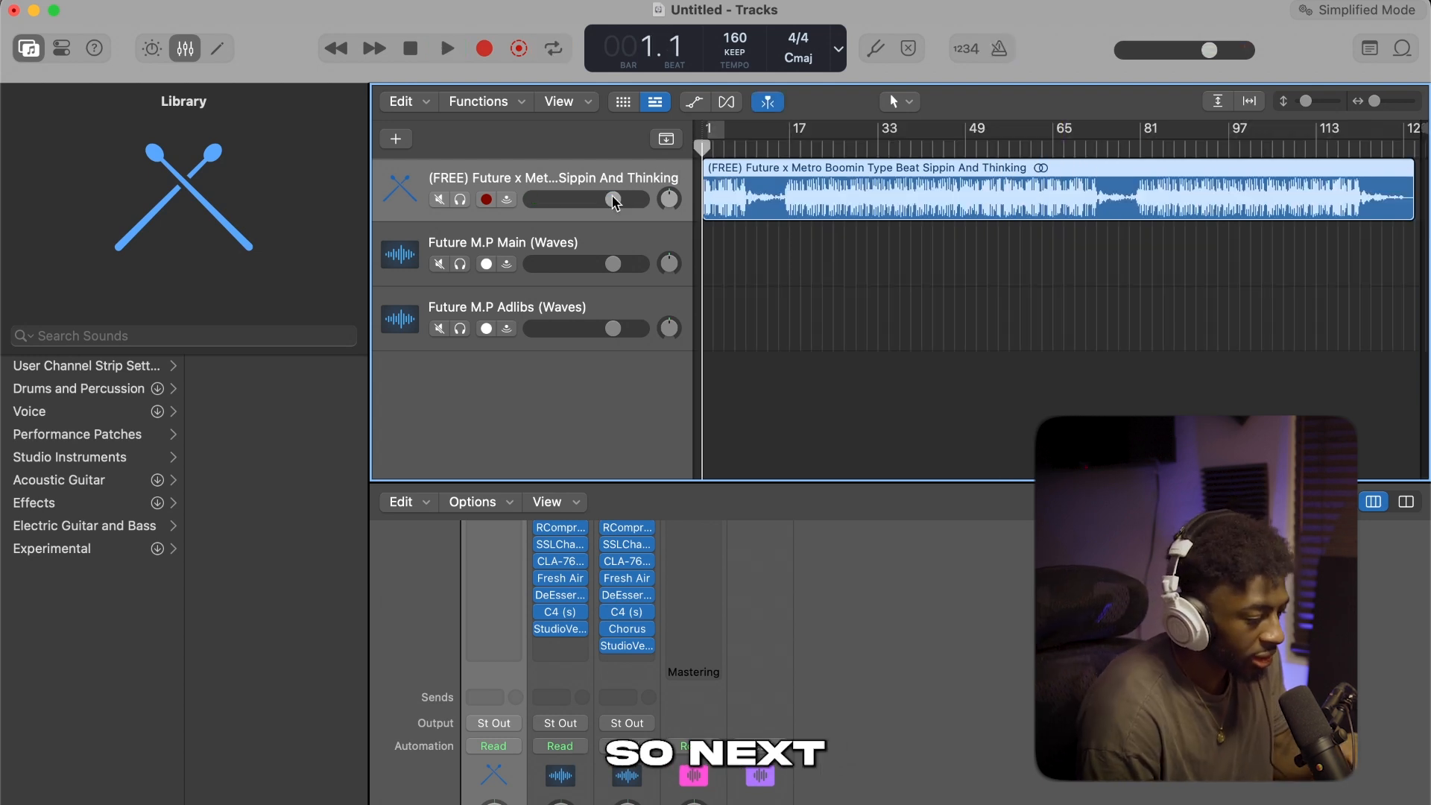
pyautogui.moveTo(614, 200); pyautogui.dragTo(595, 199)
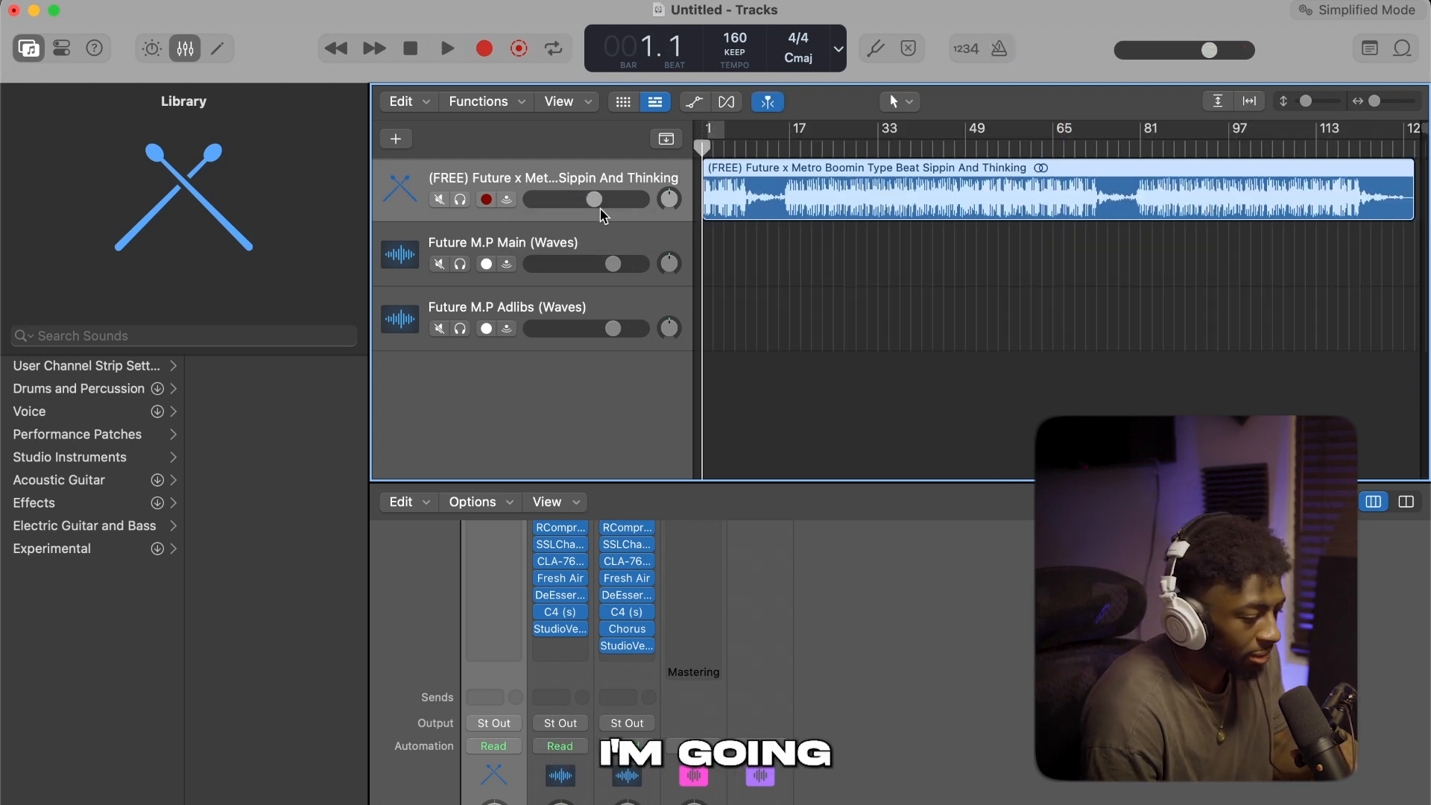
# Insert the Auto-Key plug-in on the beat track and choose Use File as its detection method
pyautogui.scroll(5, 590, 578)
pyautogui.click(490, 655)
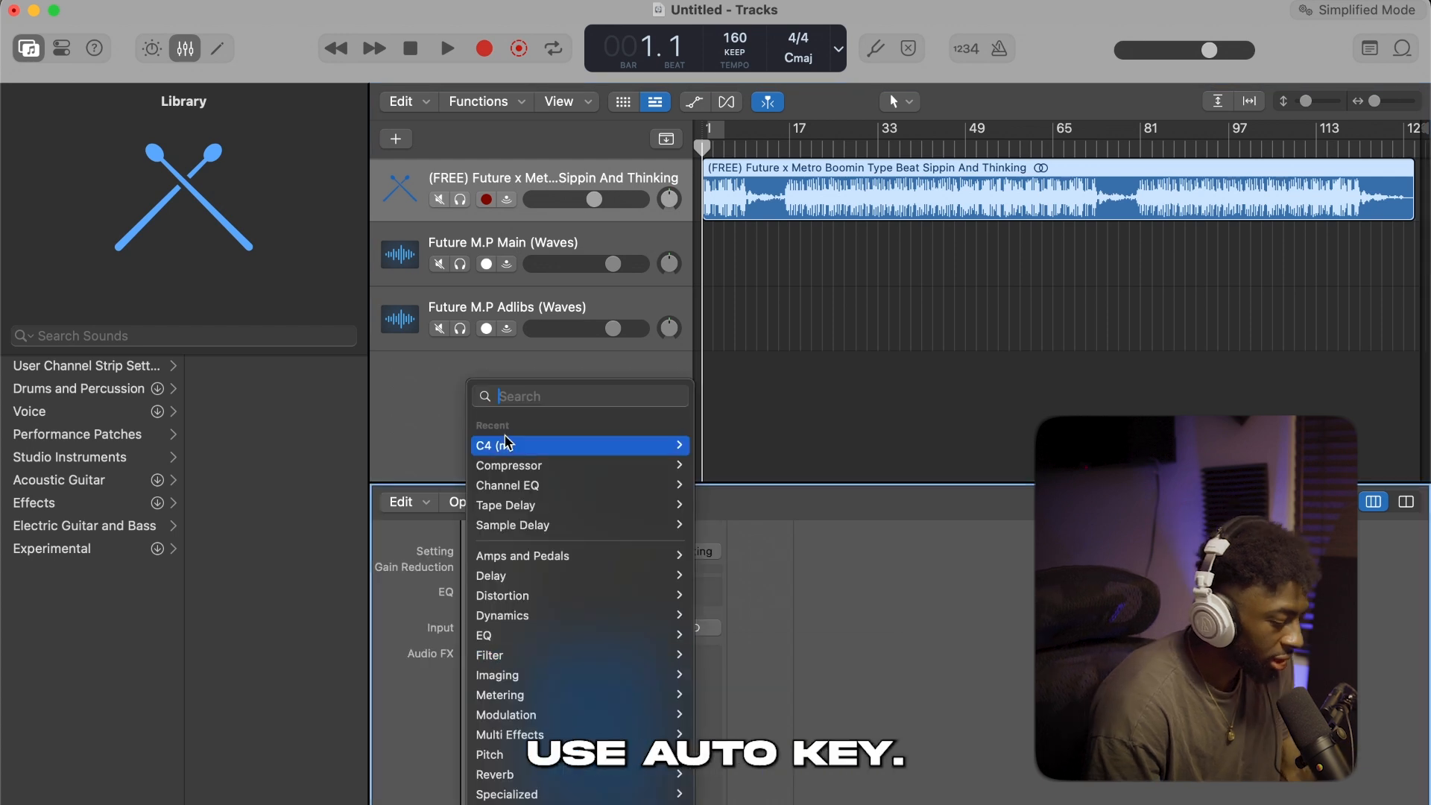
pyautogui.write('auto')
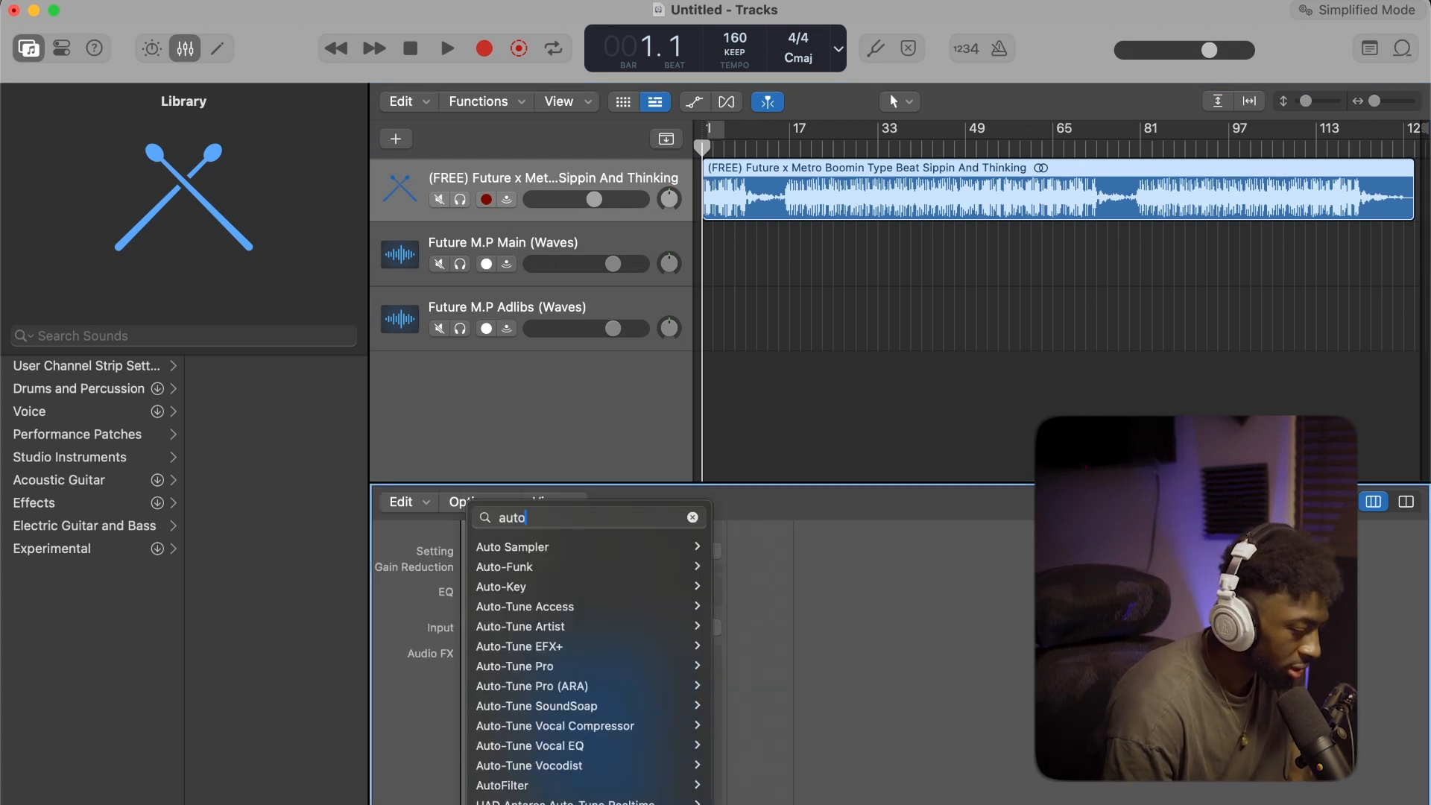
pyautogui.click(530, 589)
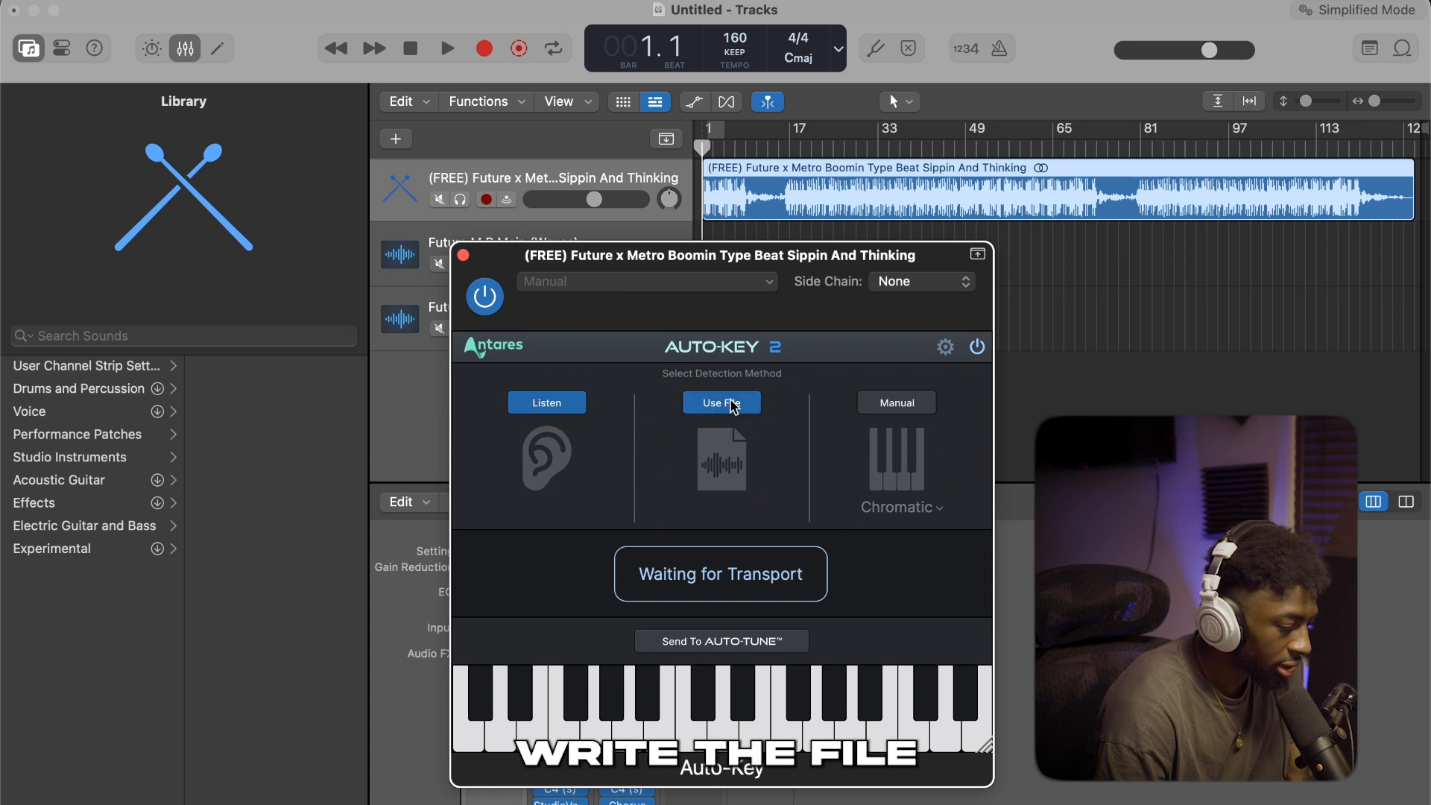
pyautogui.click(733, 403)
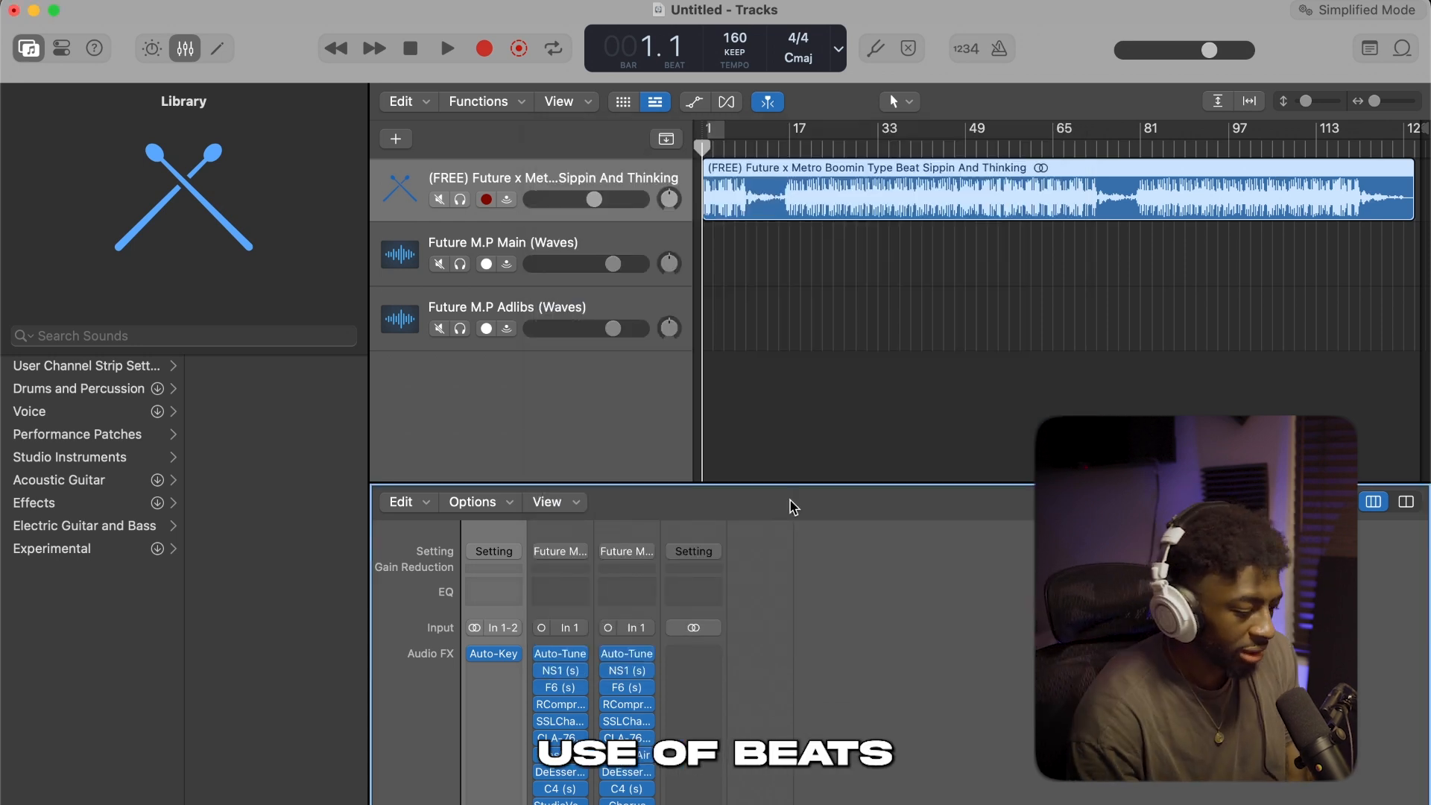
# Switch to Chrome and check the beat's BPM and key in its YouTube video description
pyautogui.click(478, 796)
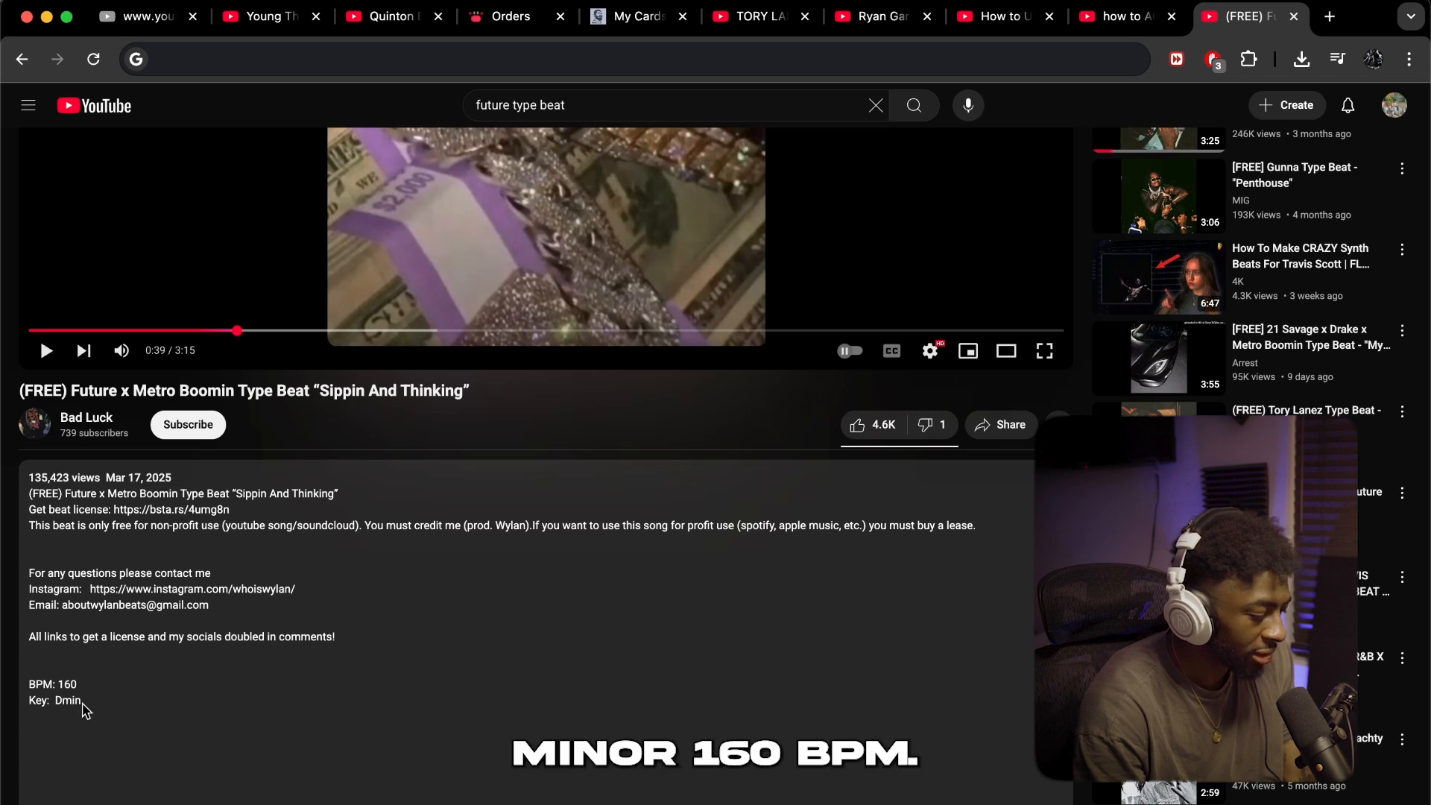
pyautogui.moveTo(342, 796)
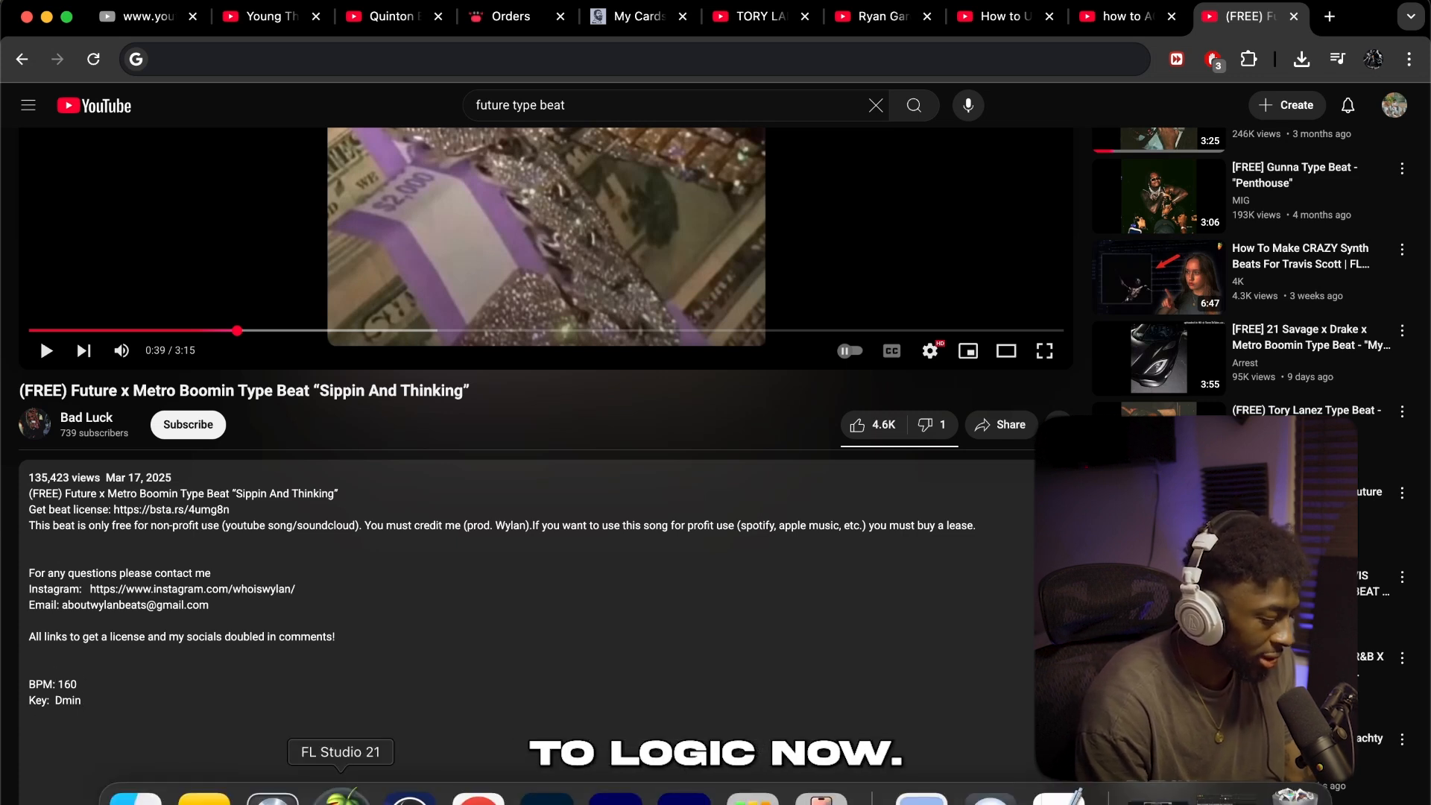
# Switch back to Logic Pro and set the Future M.P Main (Waves) track's input to Input 1
pyautogui.click(275, 800)
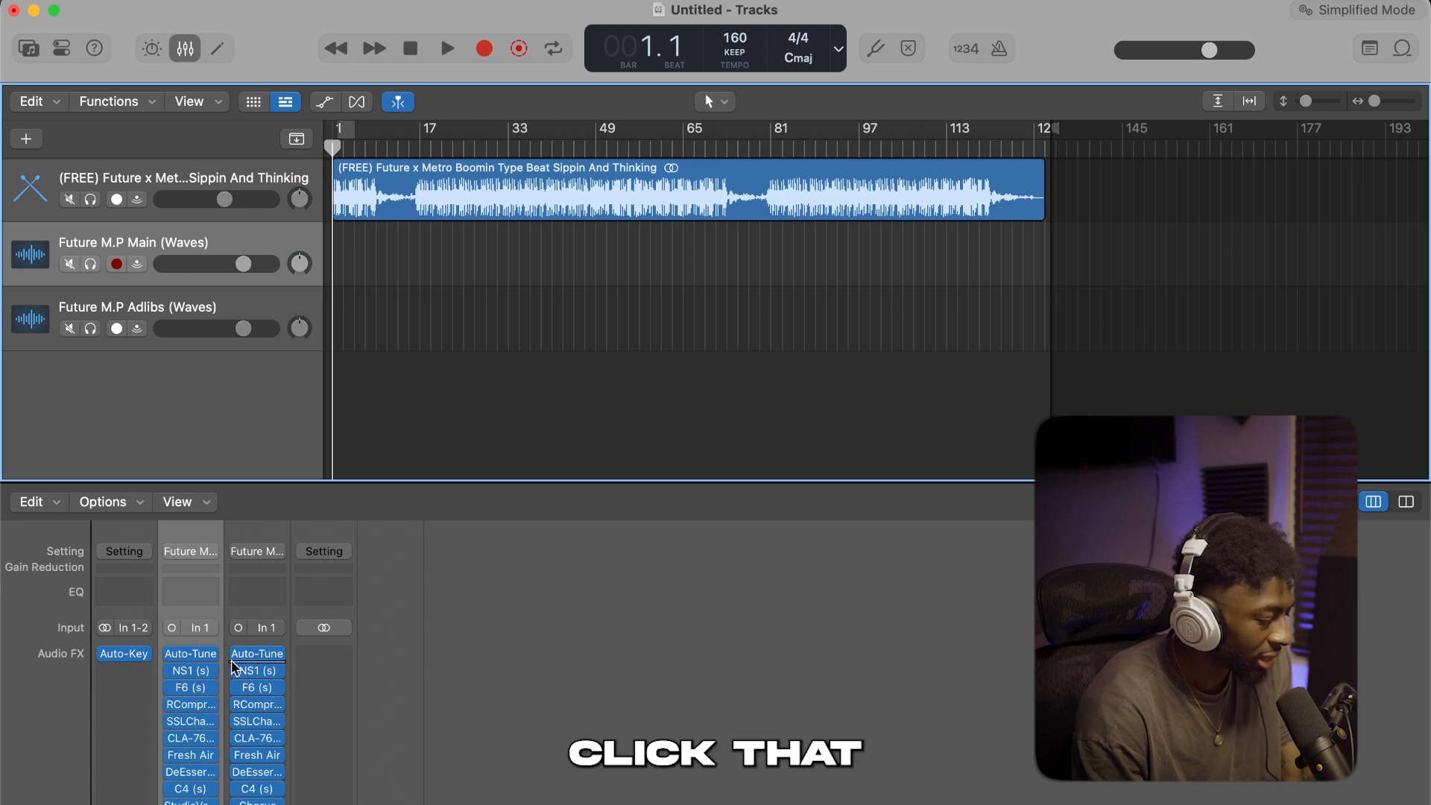
pyautogui.click(199, 629)
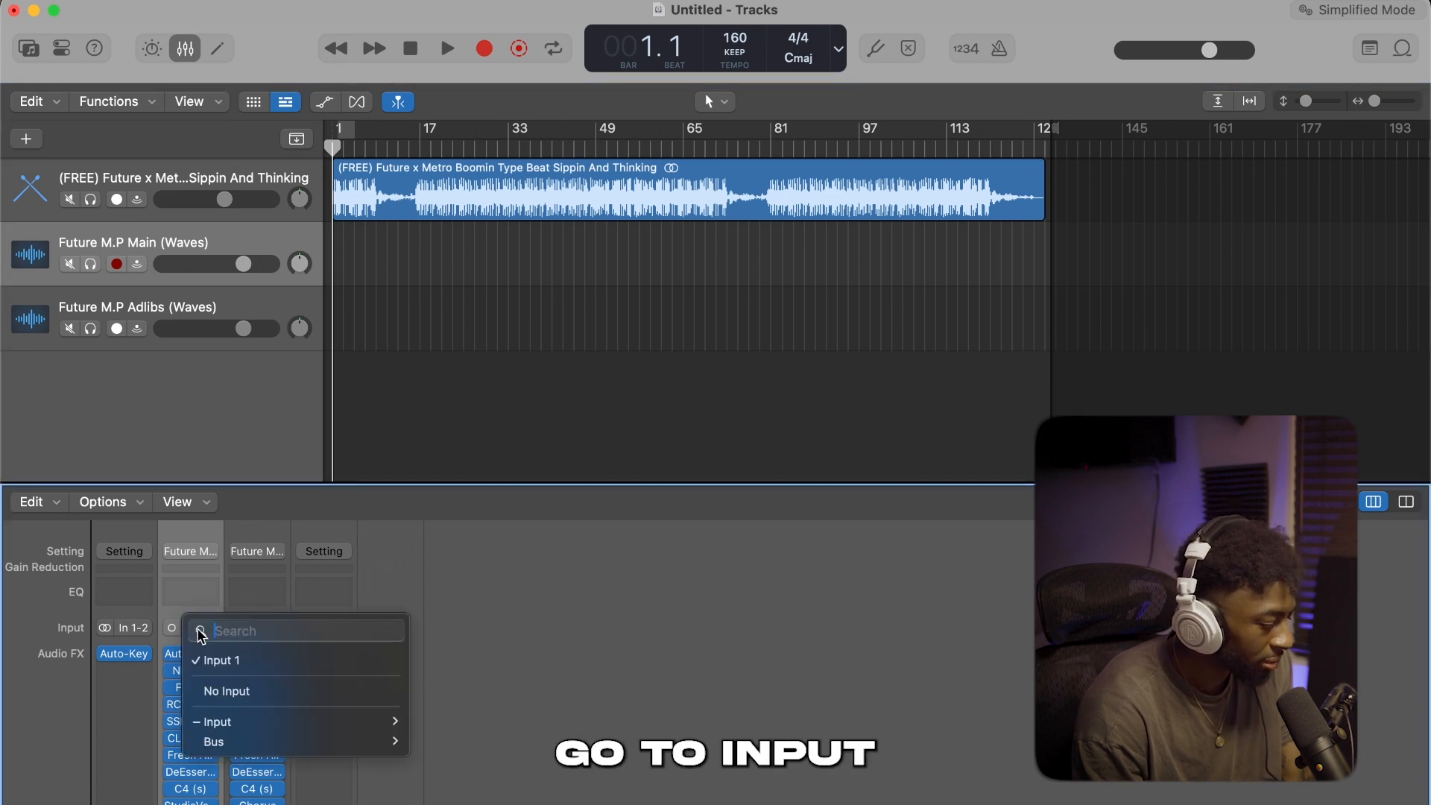
pyautogui.click(225, 661)
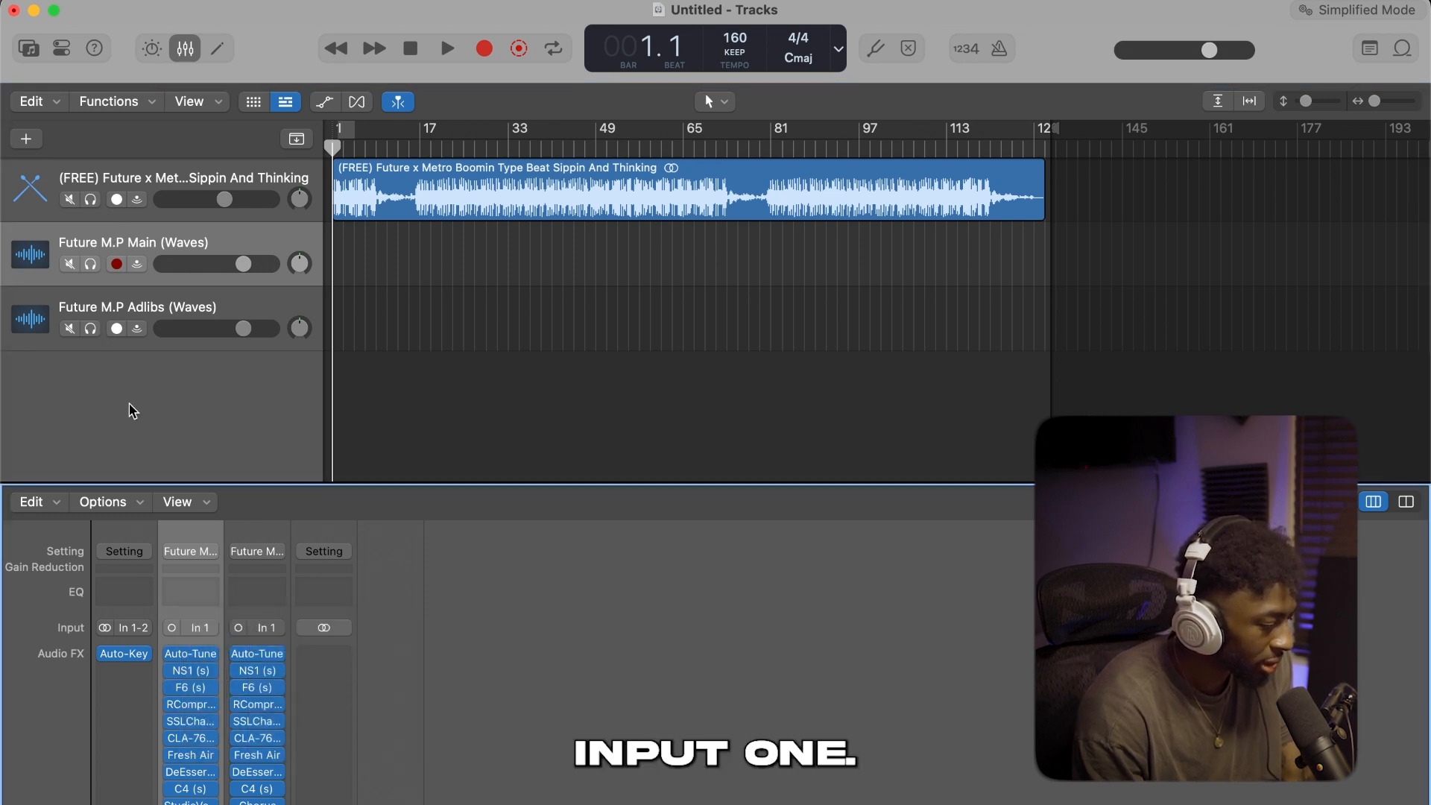
# Enable input monitoring on the Future M.P Main (Waves) track and add sends to Bus 1 and Bus 2
pyautogui.click(138, 263)
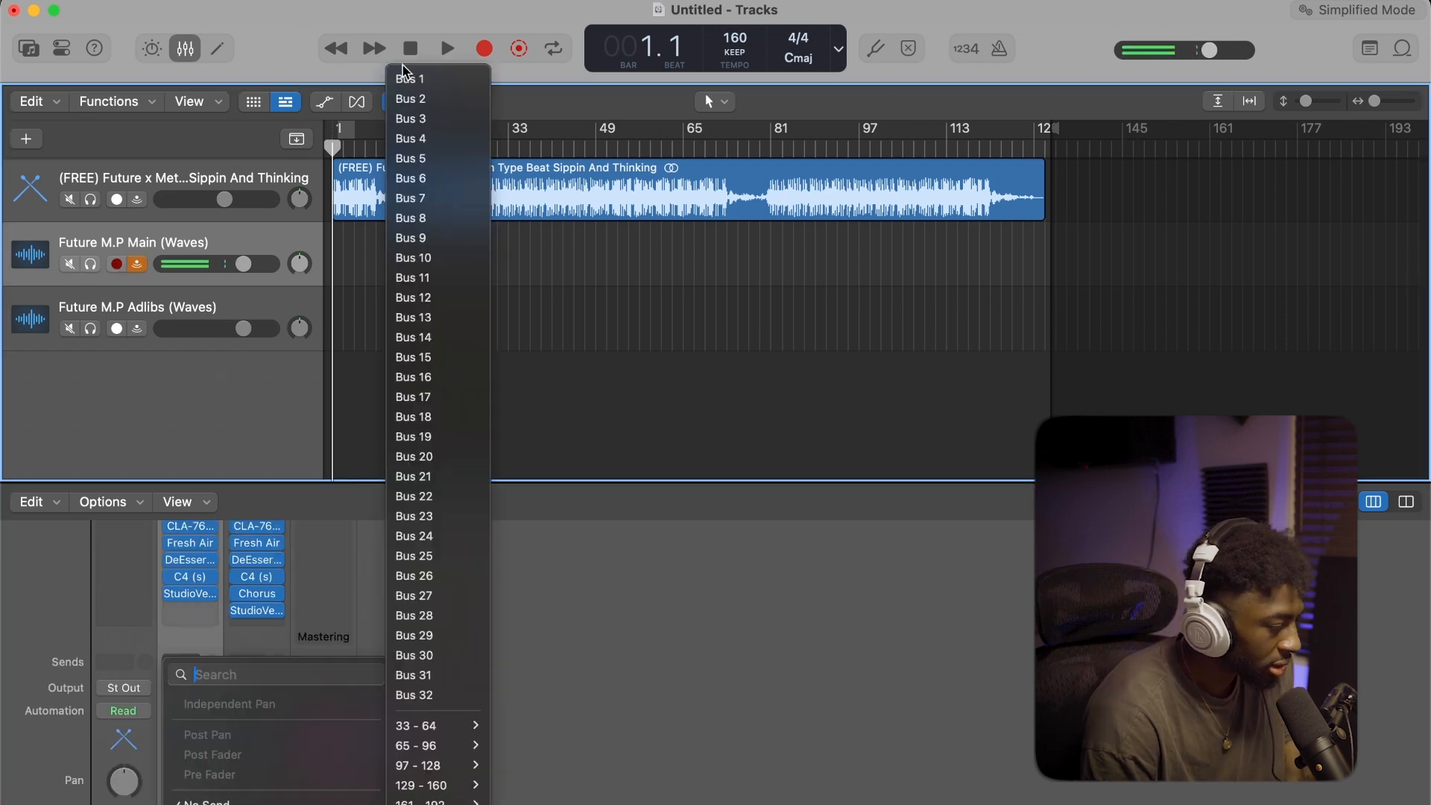
pyautogui.click(409, 79)
pyautogui.click(186, 653)
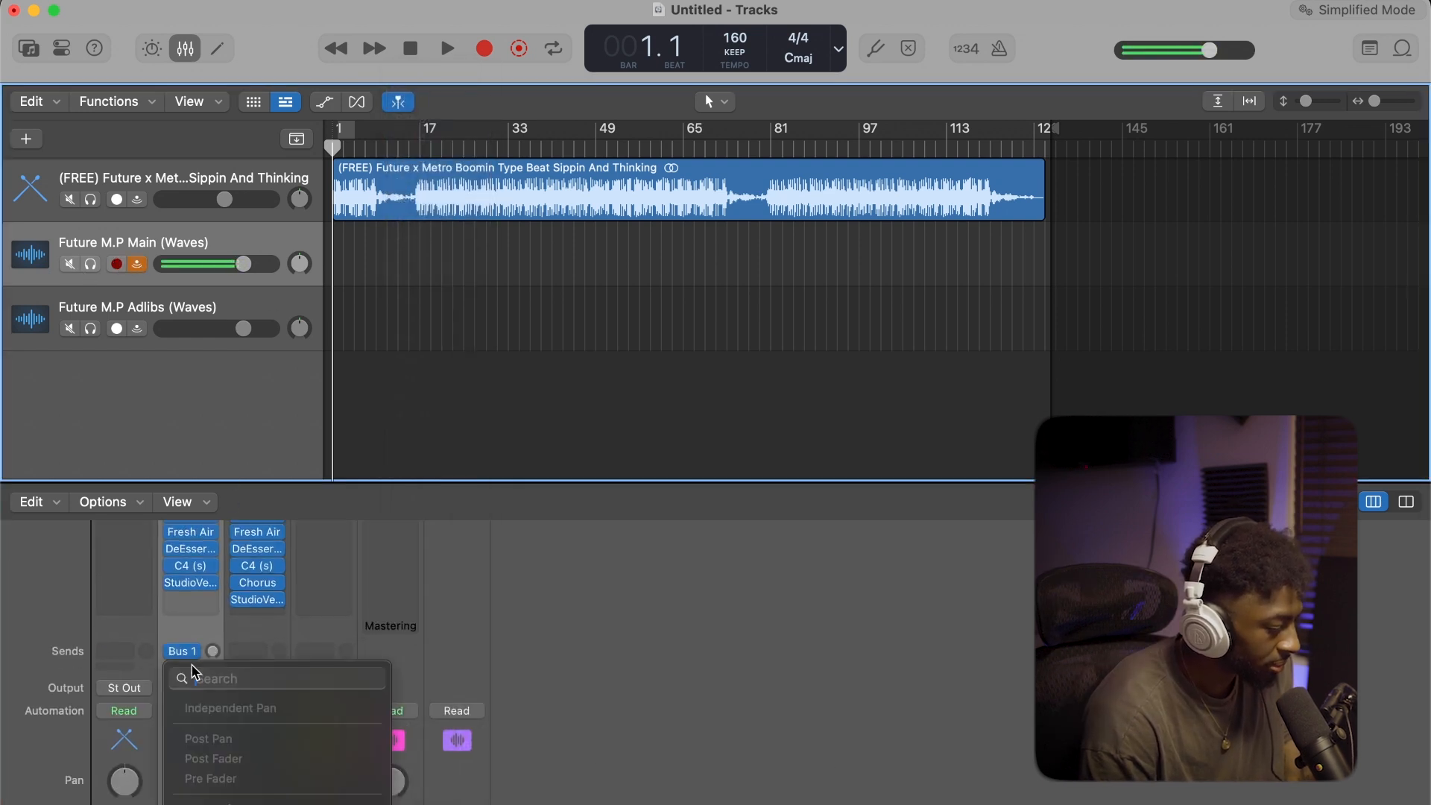
pyautogui.moveTo(235, 804)
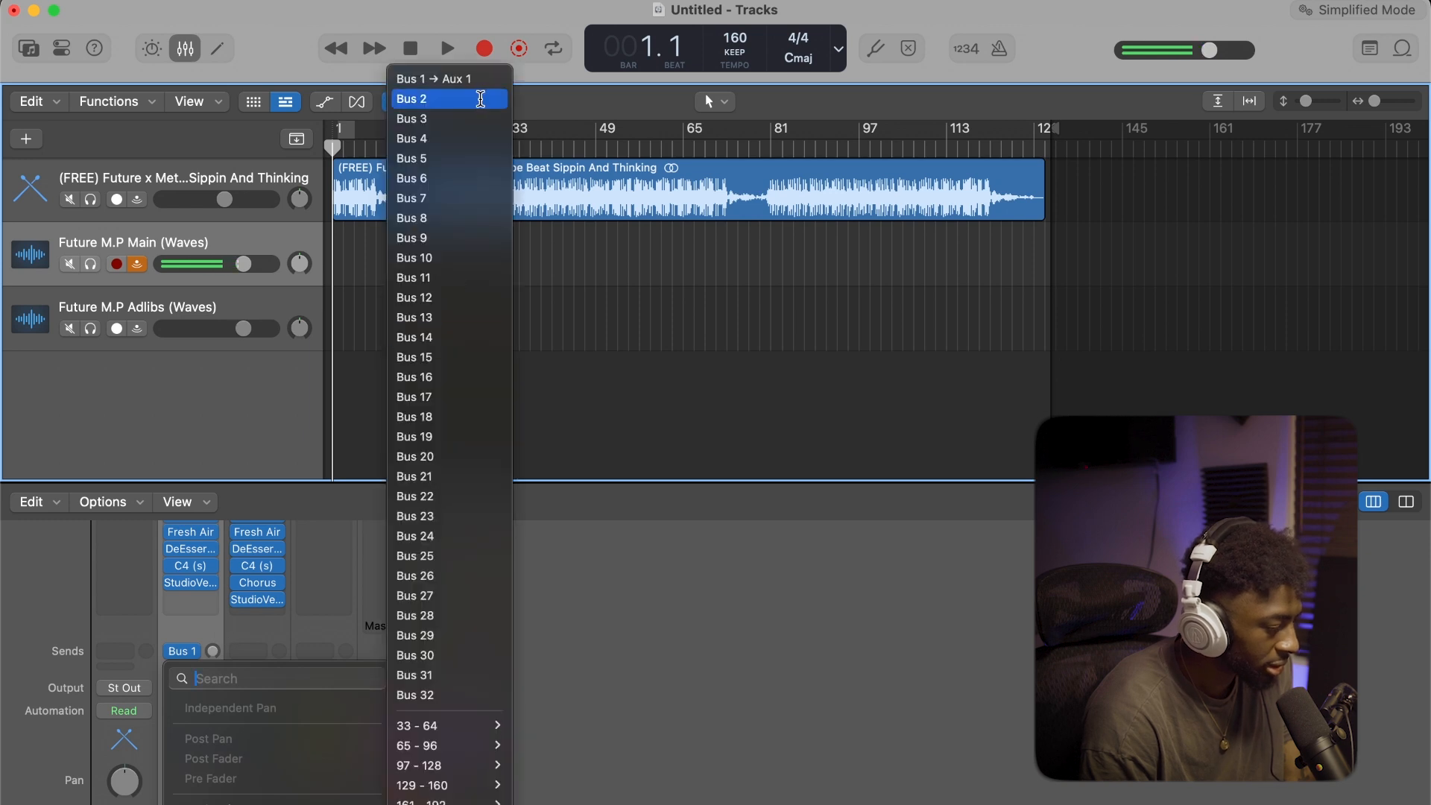
pyautogui.click(481, 99)
# Insert the RVerb plug-in on the Bus 1 aux channel and load its mp preset
pyautogui.scroll(5, 377, 648)
pyautogui.click(324, 654)
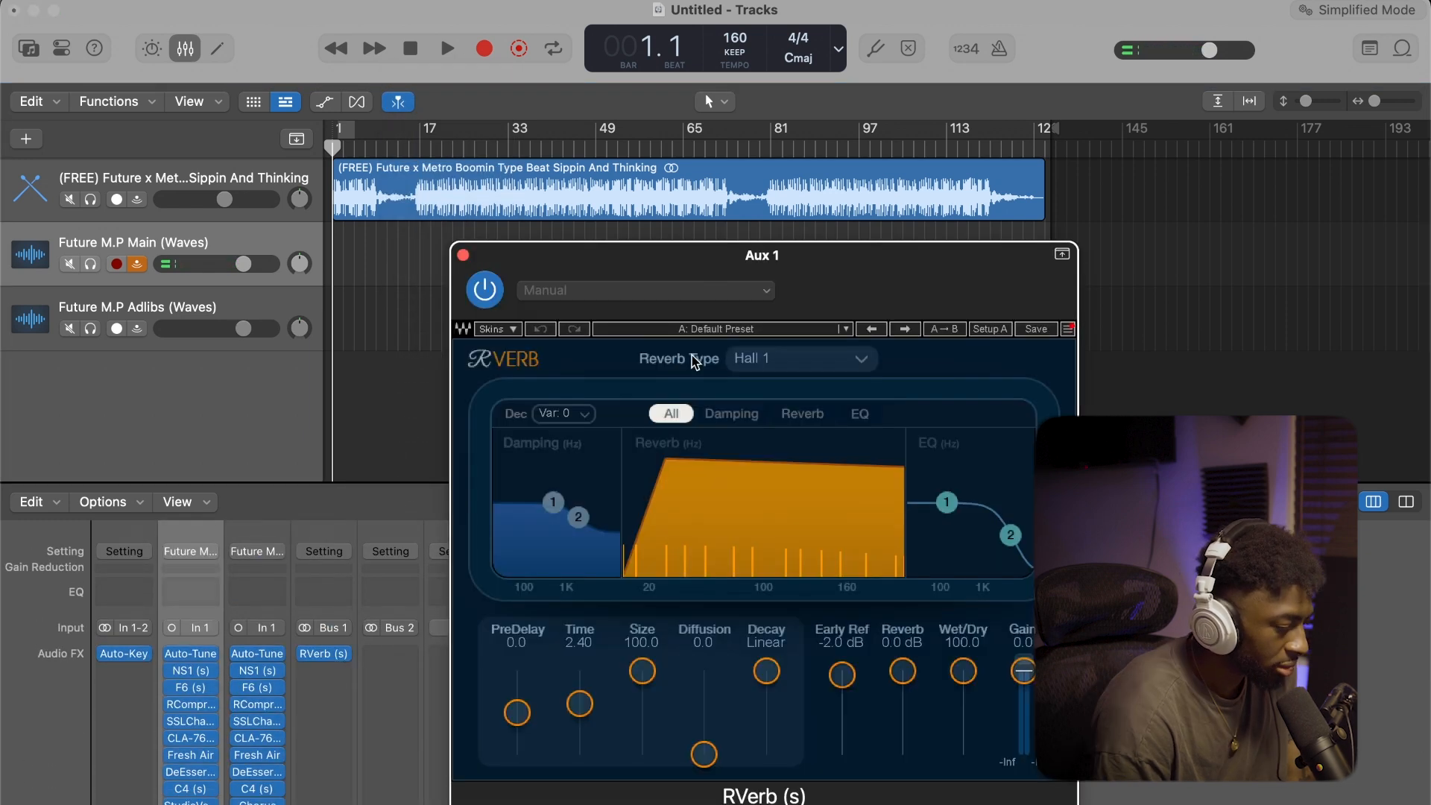
pyautogui.click(761, 332)
pyautogui.click(806, 736)
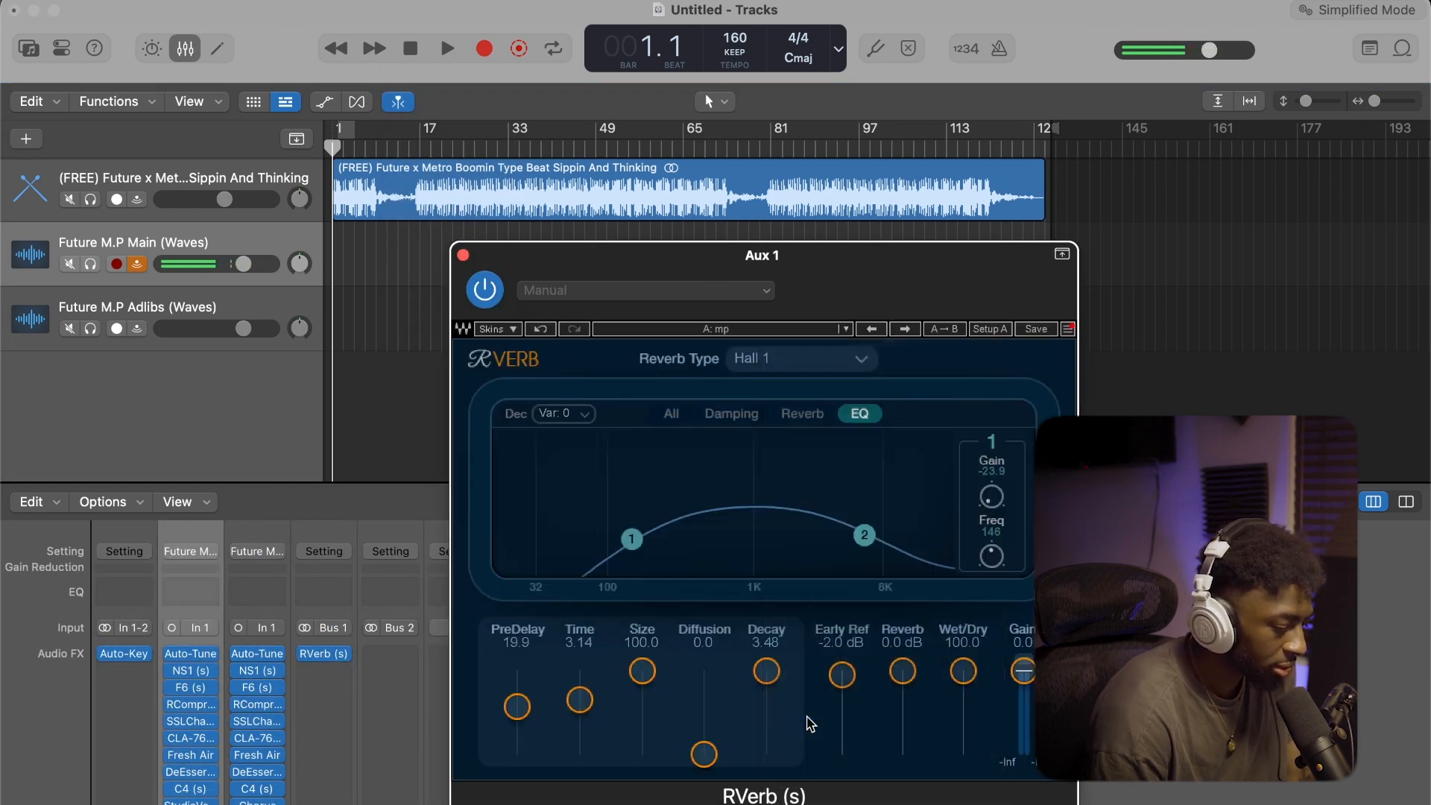
pyautogui.click(463, 255)
pyautogui.scroll(-5, 209, 547)
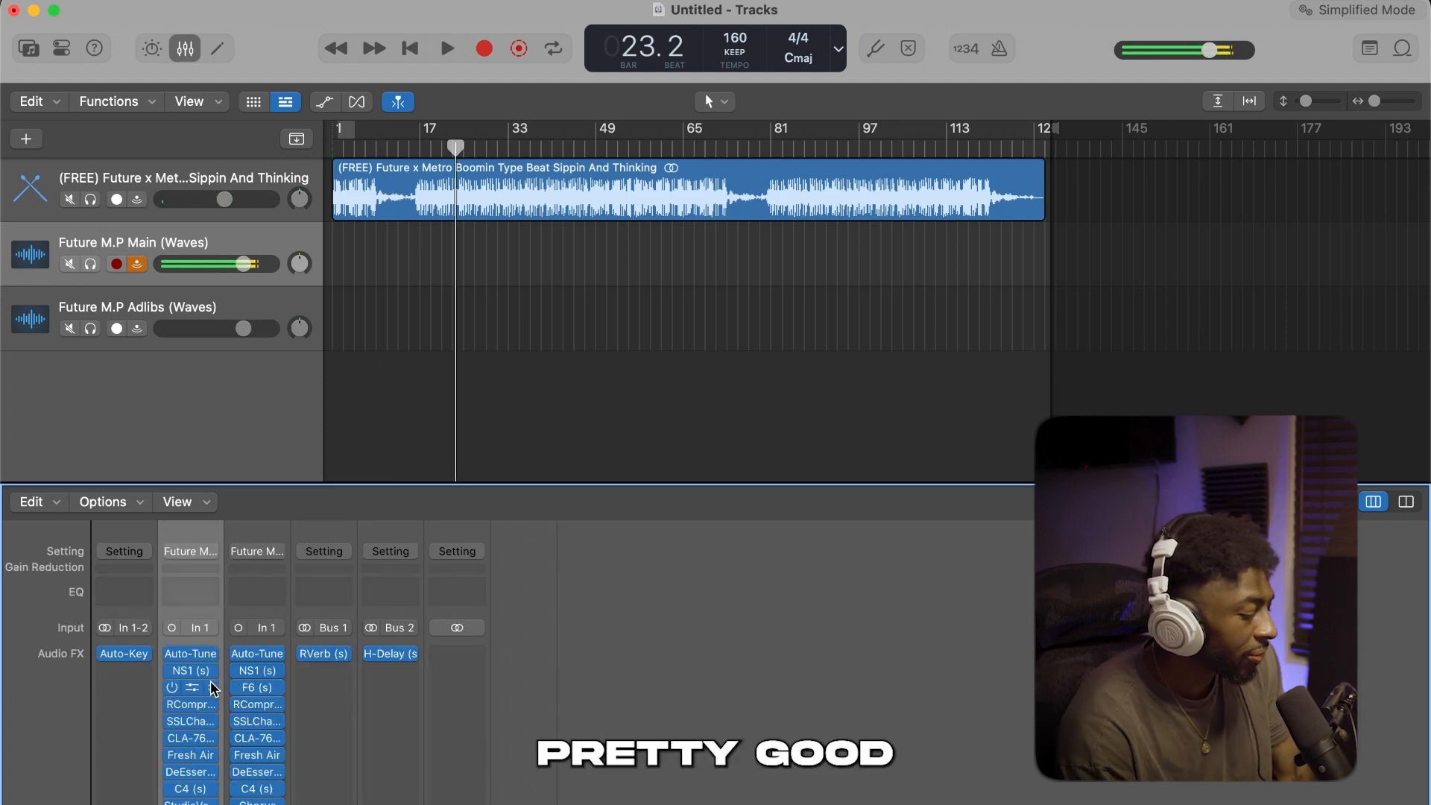
# Set the Retune Speed to 0 in Auto-Tune Artist on the Future M.P Main (Waves) track
pyautogui.click(191, 654)
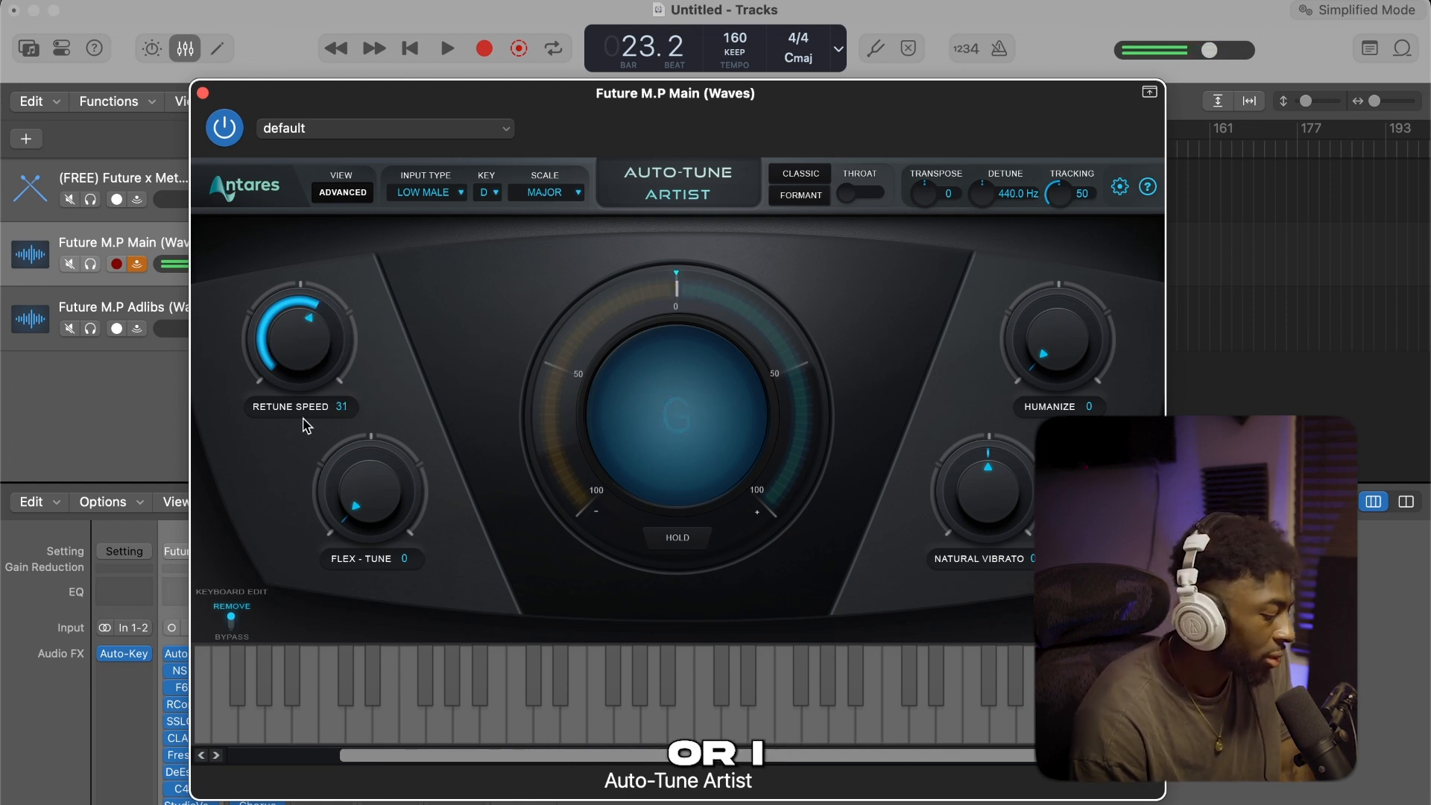
pyautogui.moveTo(320, 351); pyautogui.dragTo(314, 179)
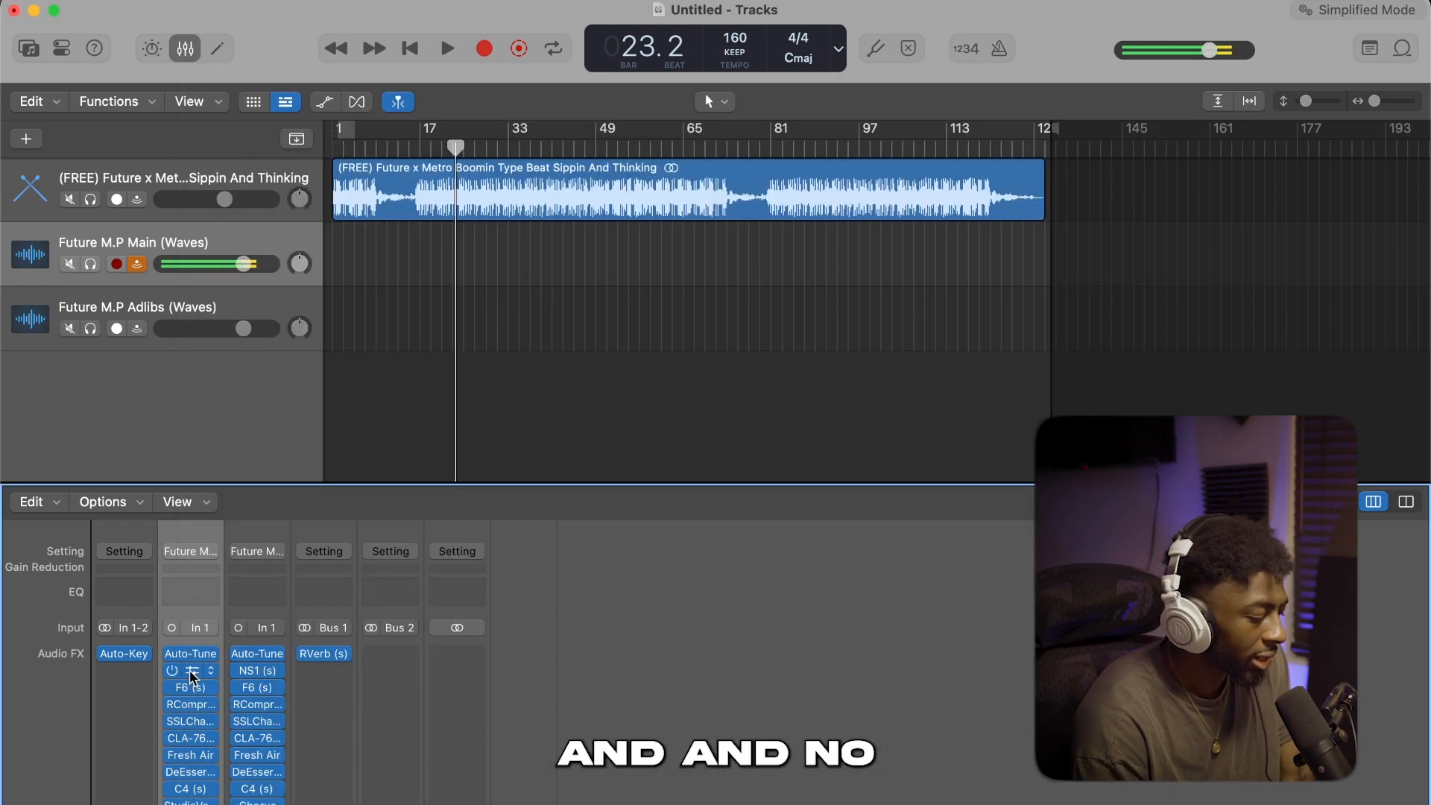
# Review the NS1 noise suppressor, DeEsser and C4 settings on the Future M.P Main (Waves) track
pyautogui.click(208, 674)
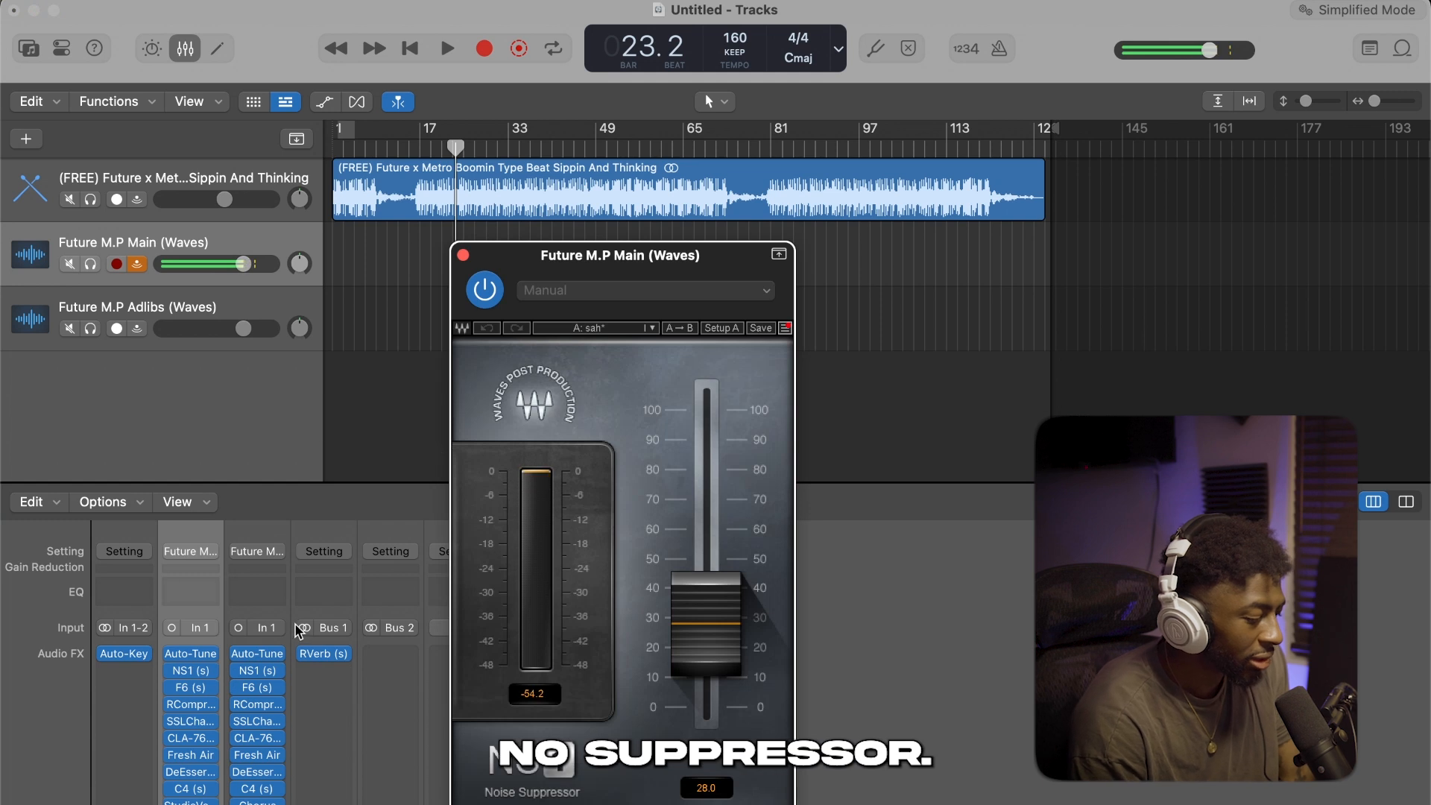
pyautogui.click(463, 255)
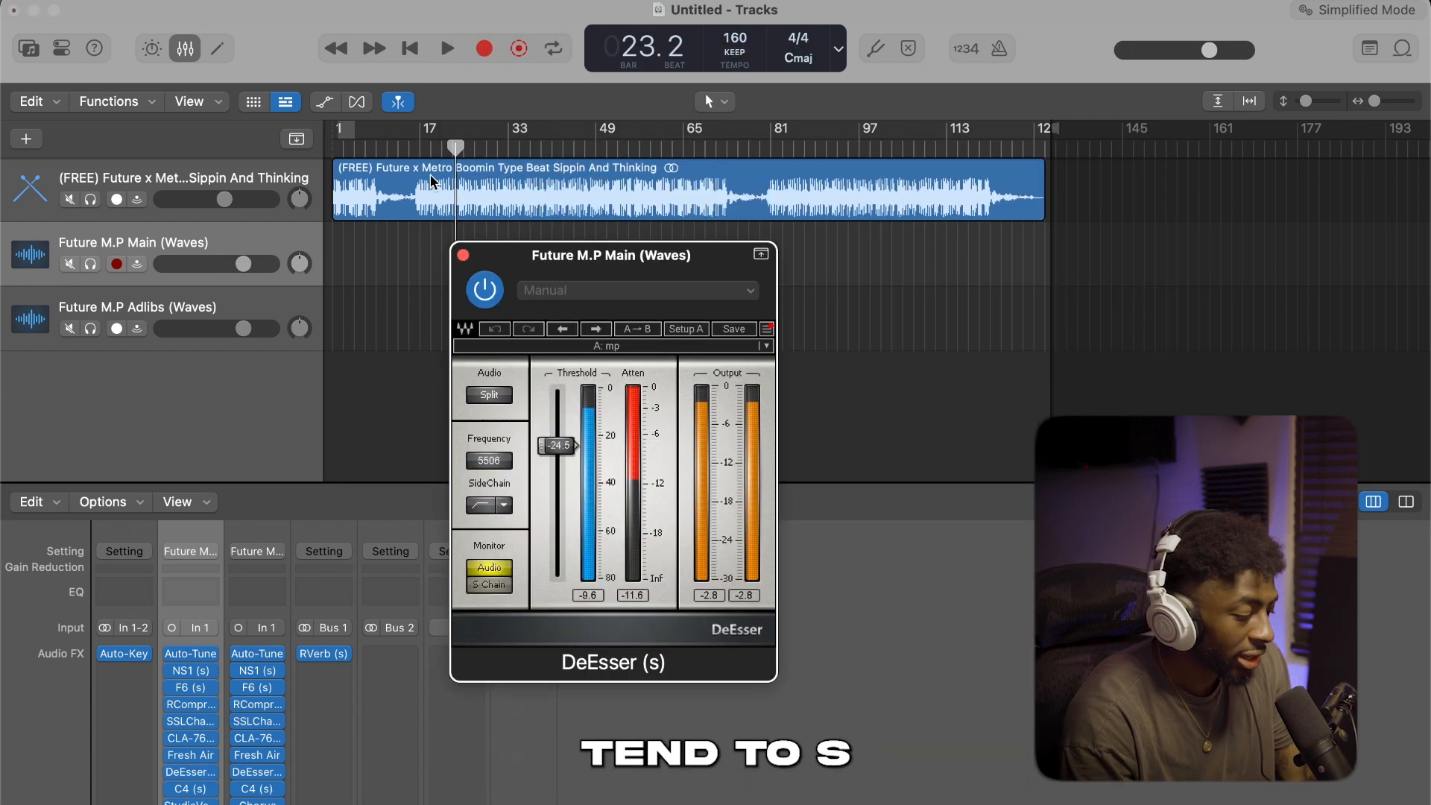
pyautogui.click(463, 256)
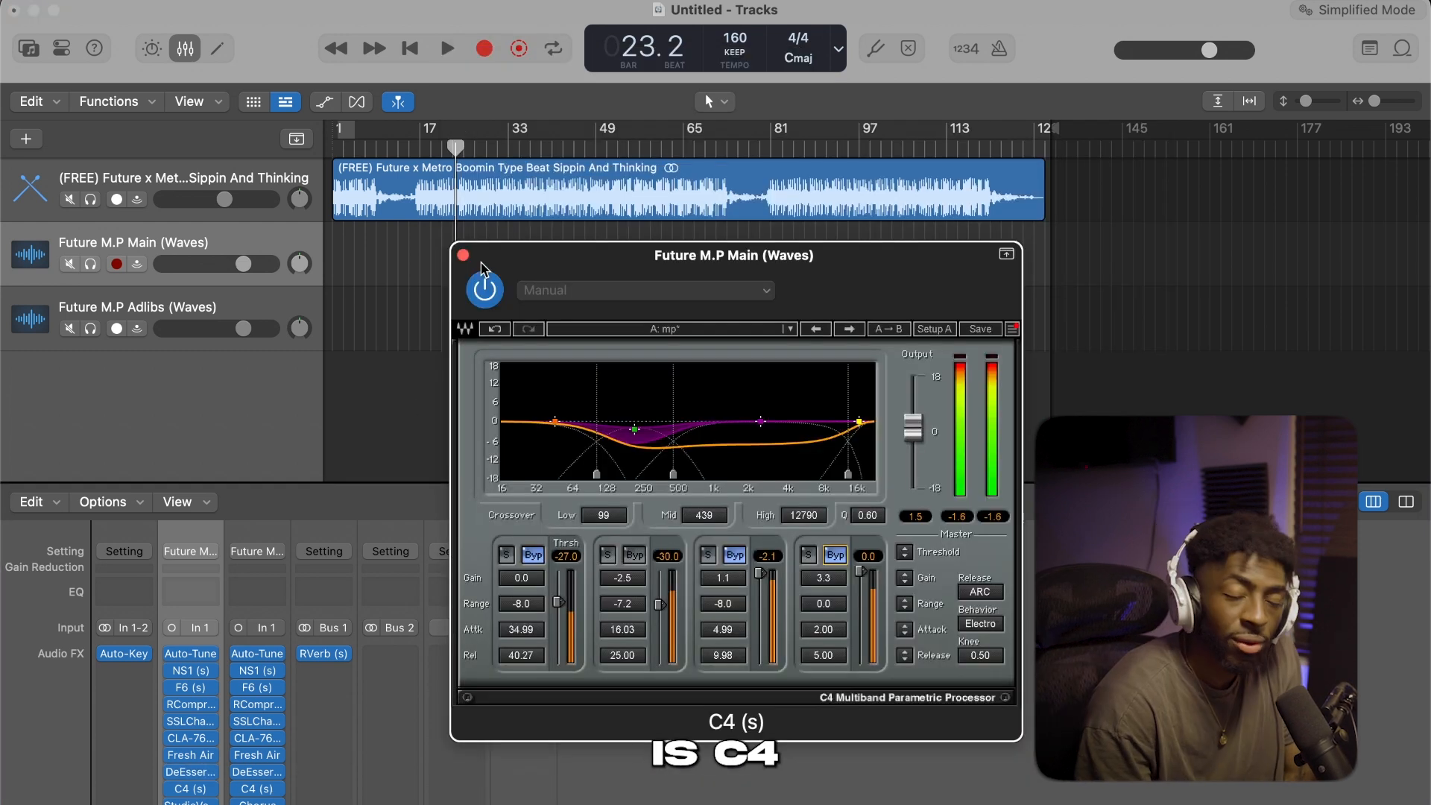
pyautogui.click(463, 255)
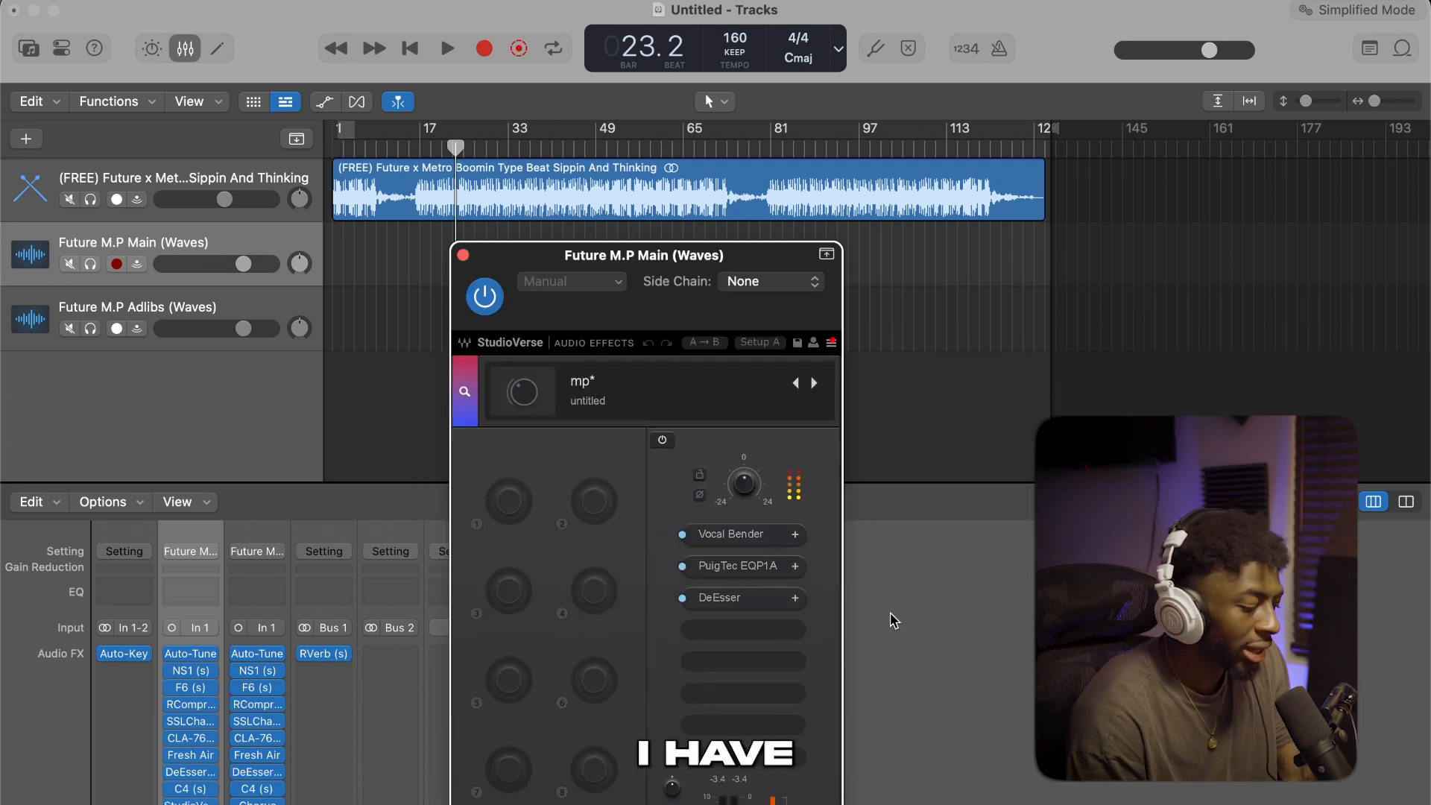
# Open Vocal Bender in the main vocal's StudioVerse chain and set its formant to about -174 cents
pyautogui.click(751, 536)
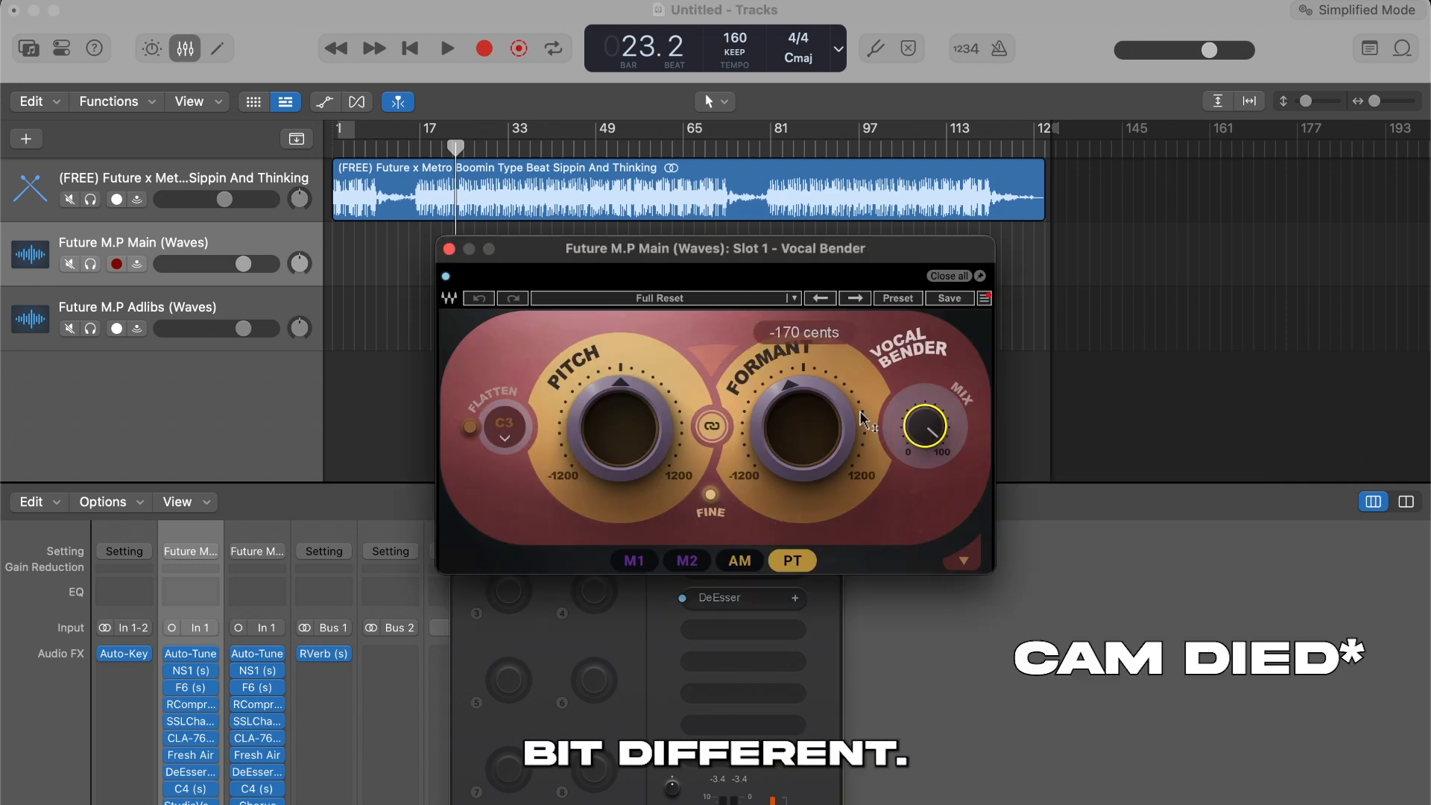
pyautogui.moveTo(833, 426)
pyautogui.mouseDown()
pyautogui.moveTo(824, 416)
pyautogui.moveTo(833, 431)
pyautogui.mouseUp()
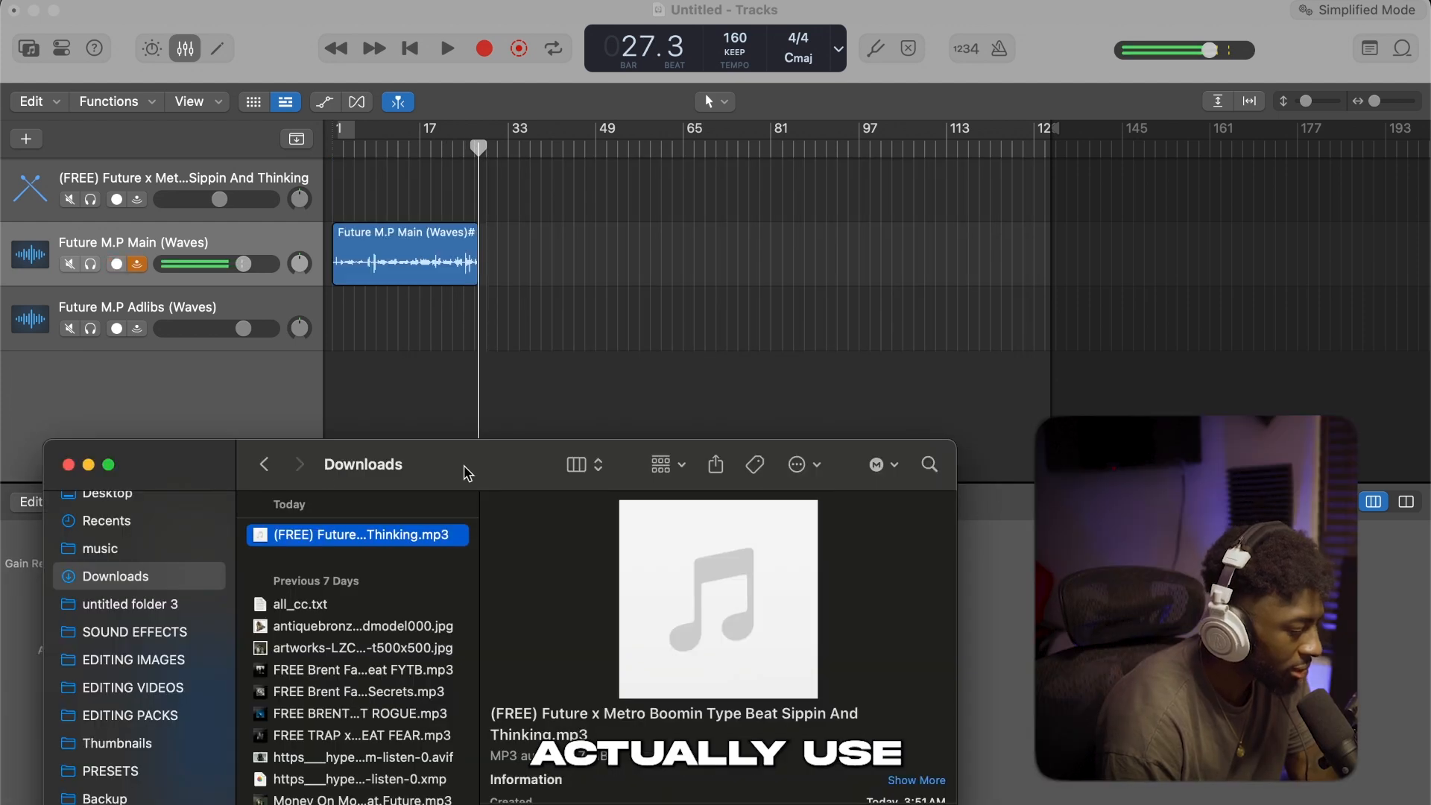
# Replace the current beat with FREE FUTURE TYPE BEAT READY from the Downloads folder, starting at bar 1
pyautogui.moveTo(467, 473); pyautogui.dragTo(523, 220)
pyautogui.scroll(-10, 413, 381)
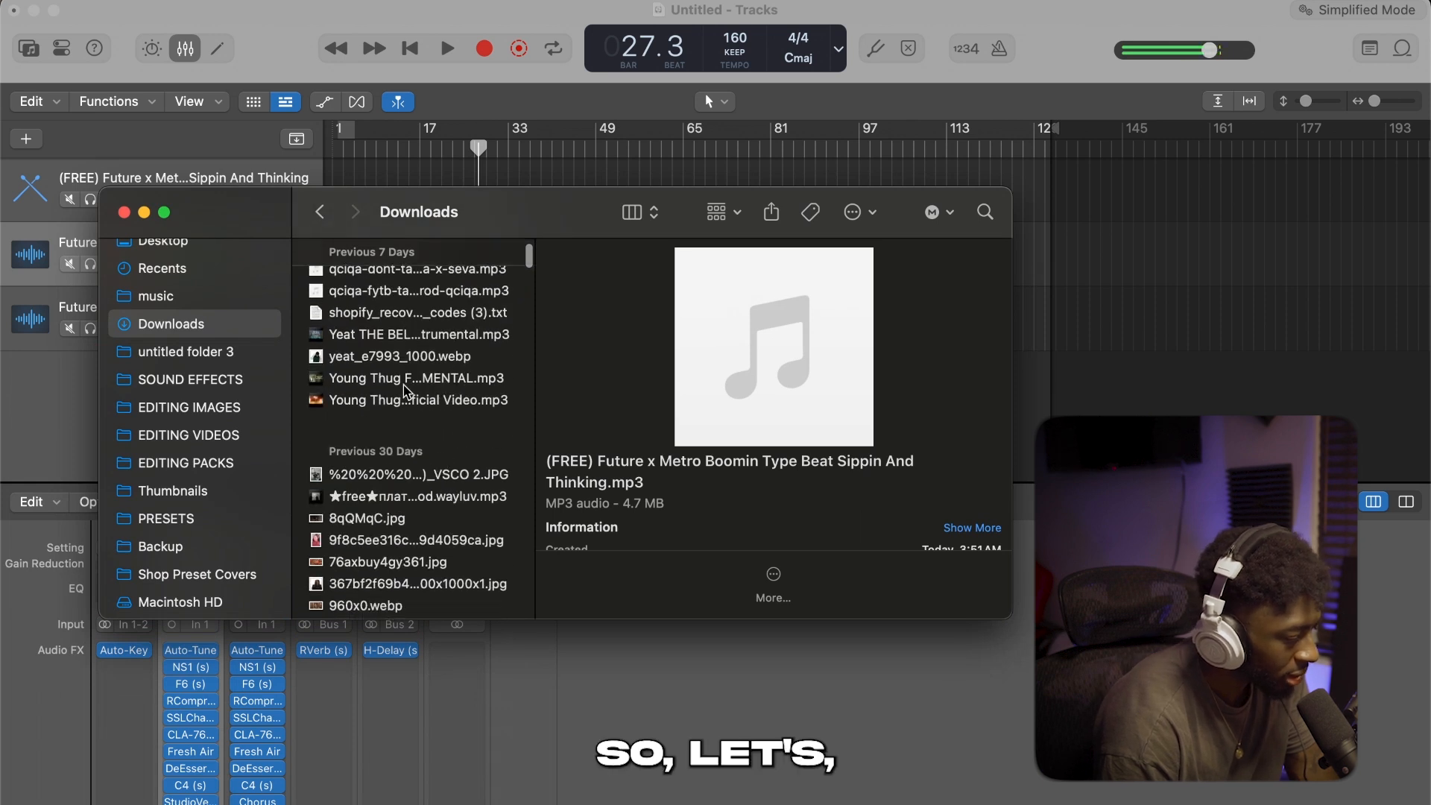
pyautogui.scroll(-6, 407, 336)
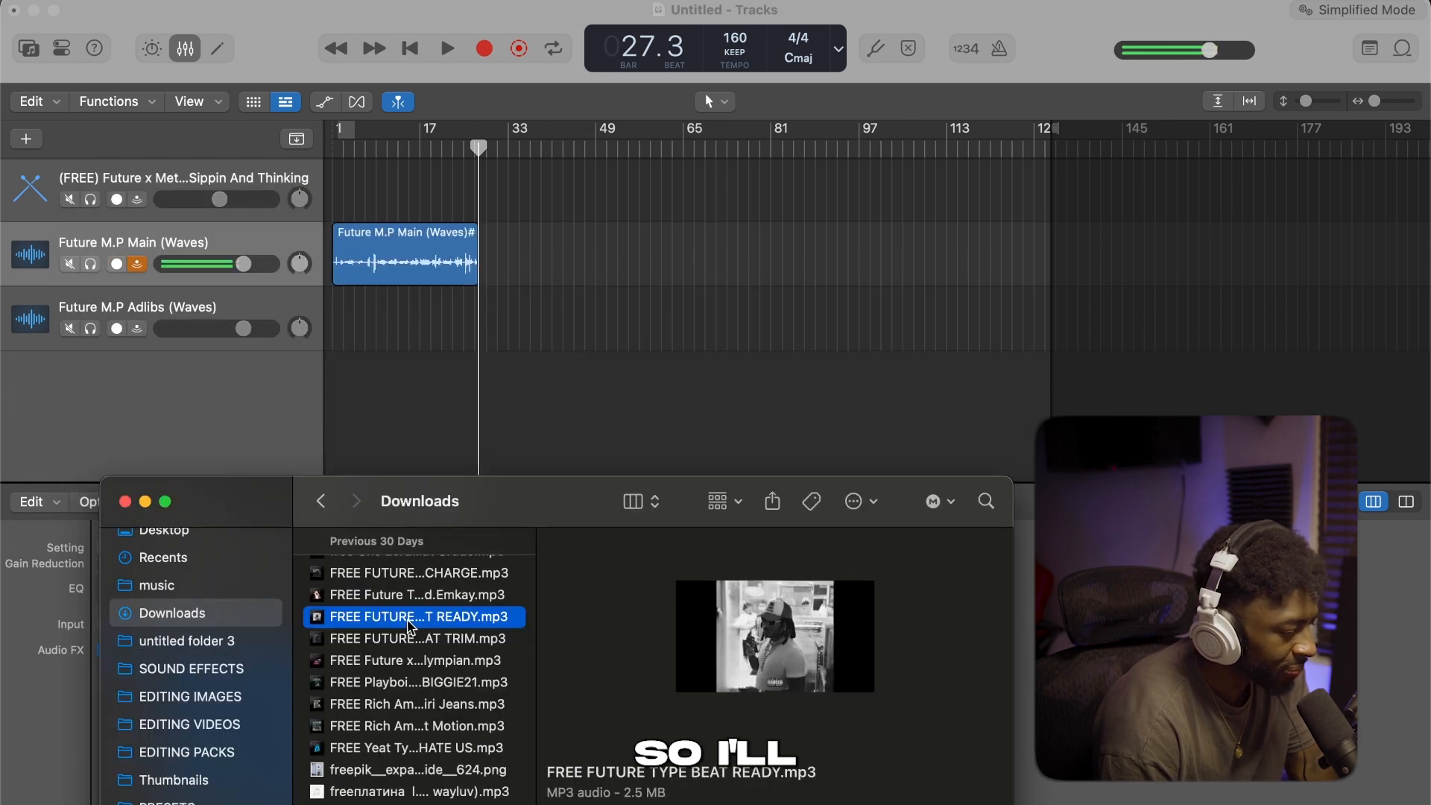
pyautogui.moveTo(410, 626); pyautogui.dragTo(330, 196)
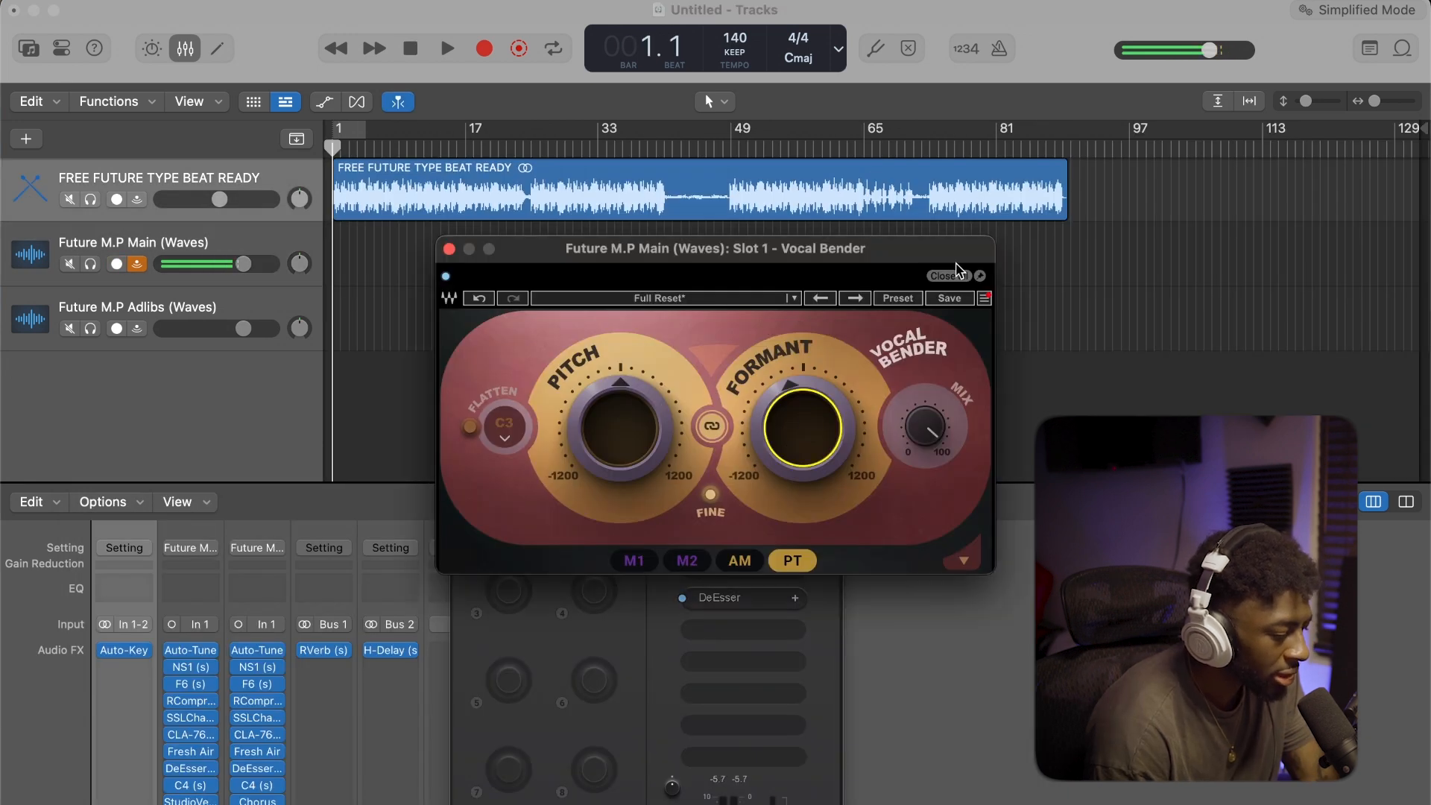
# Close the Vocal Bender and StudioVerse windows and start recording the main vocal over the new beat
pyautogui.moveTo(791, 456)
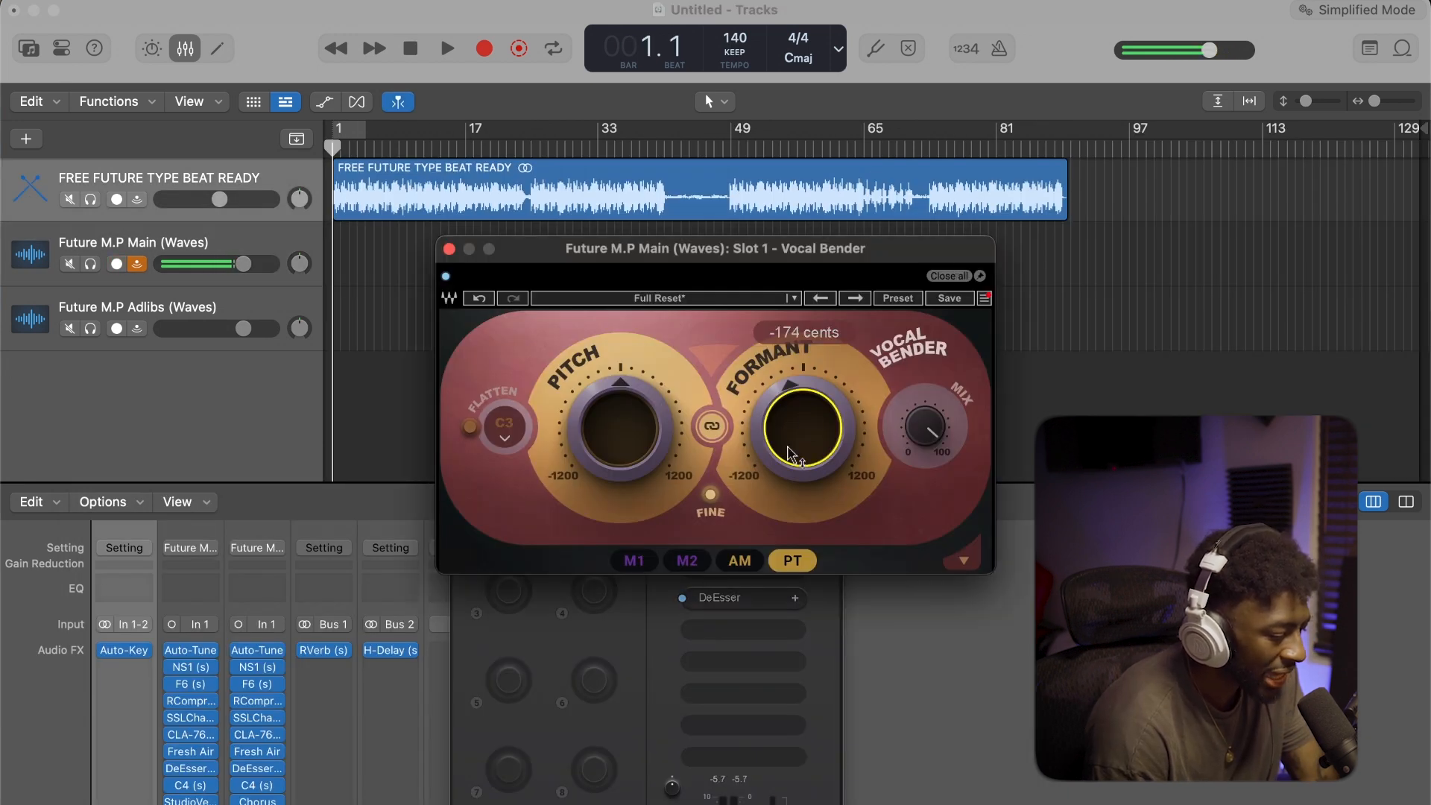
pyautogui.click(948, 276)
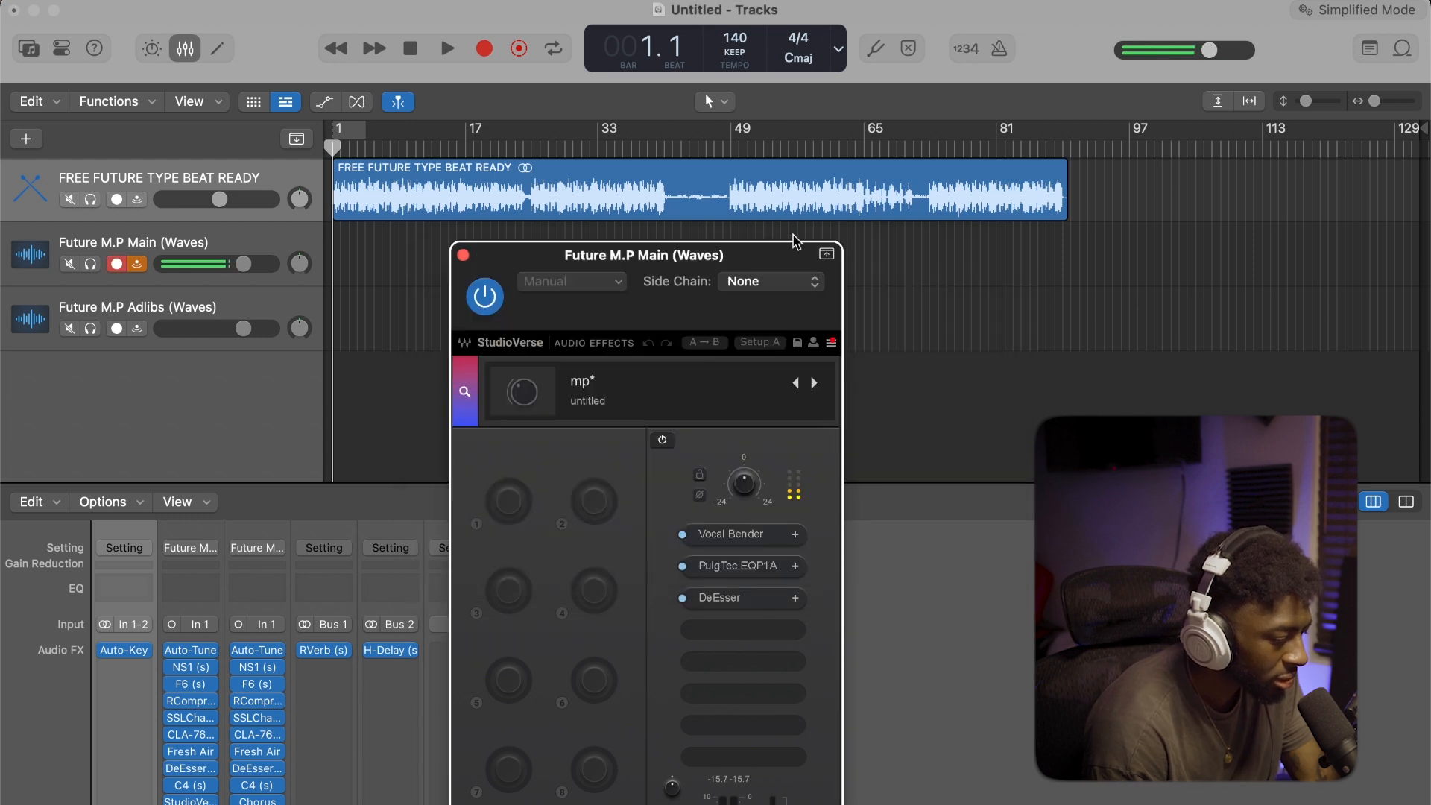
pyautogui.click(462, 255)
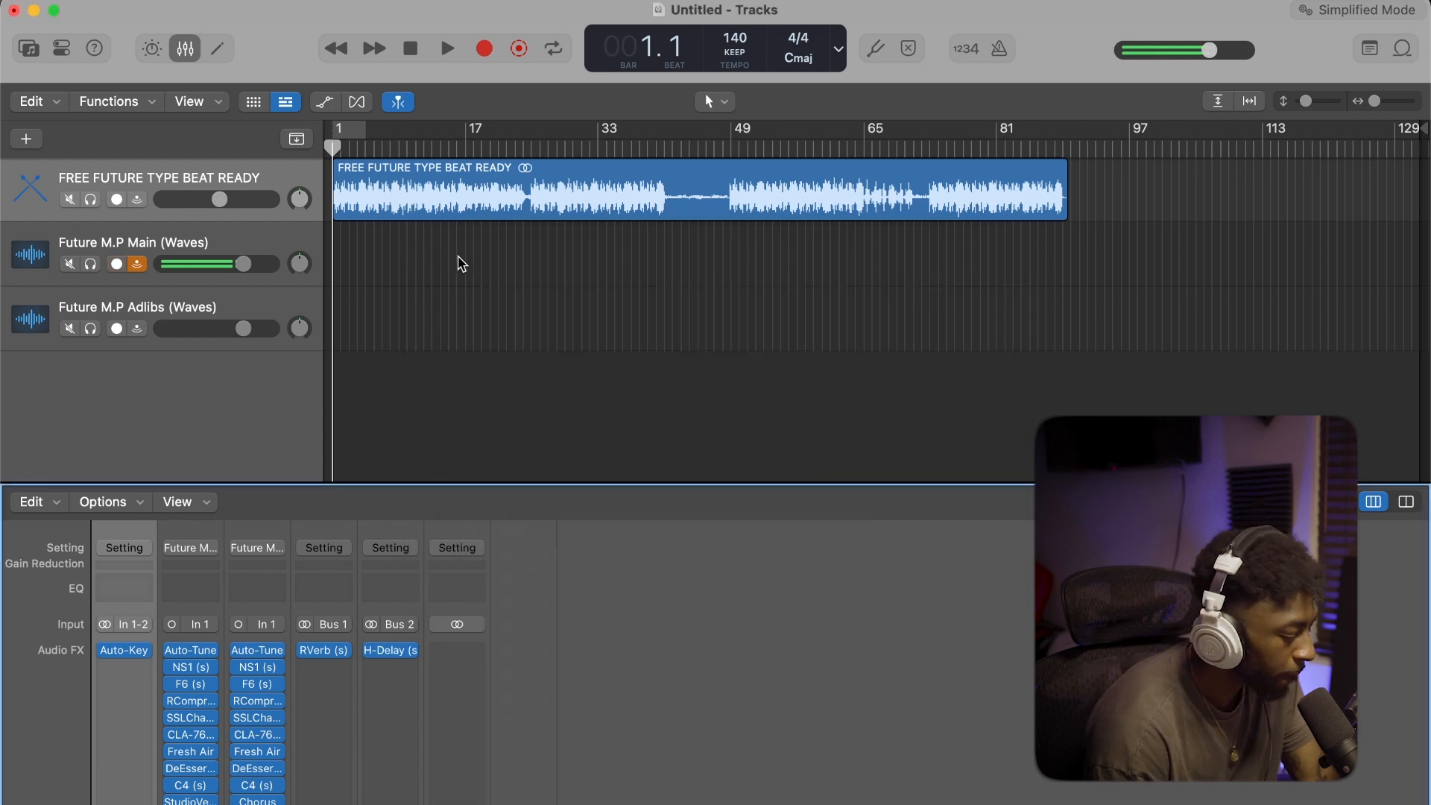
pyautogui.press('f')
pyautogui.press('Escape')
pyautogui.scroll(-3, 524, 571)
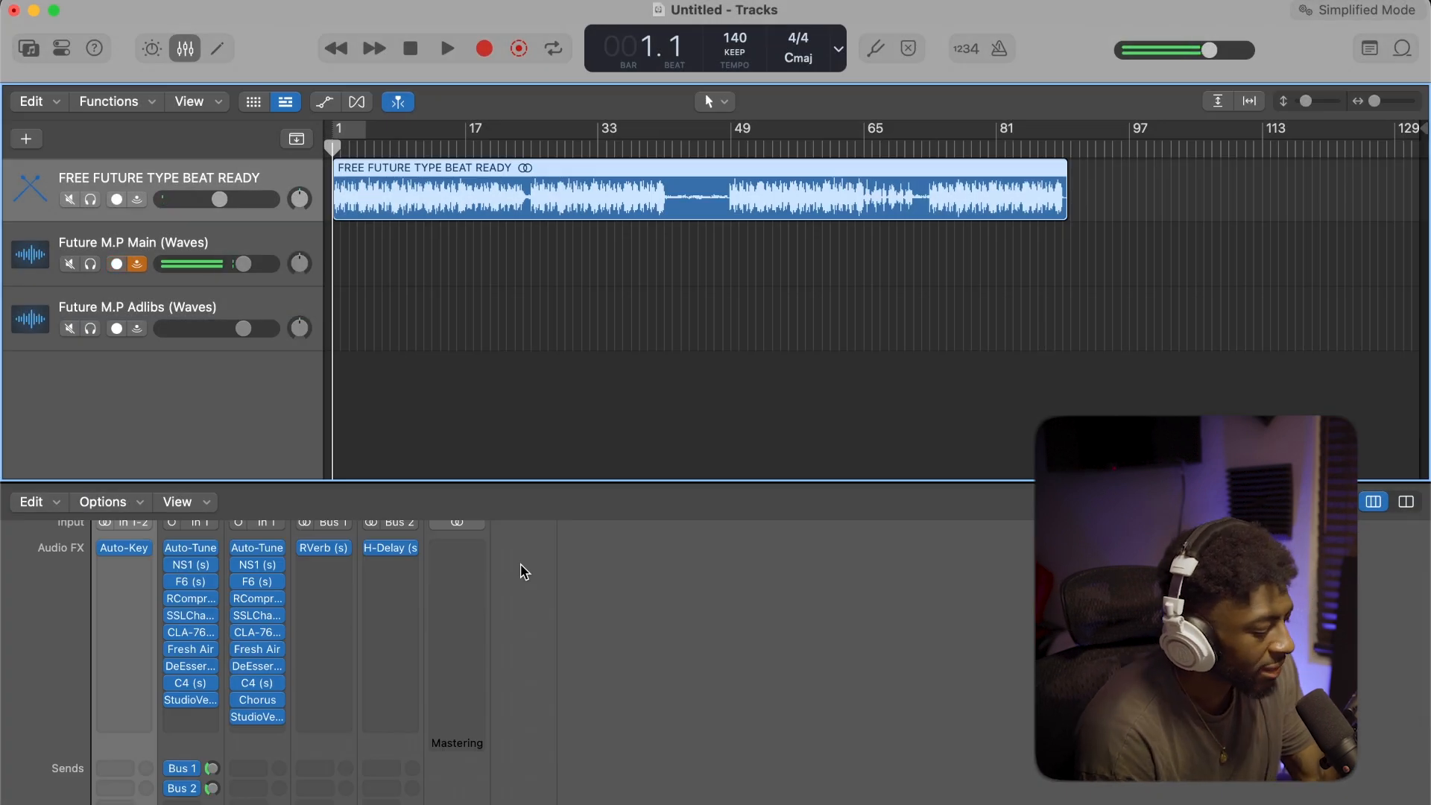
pyautogui.press('r')
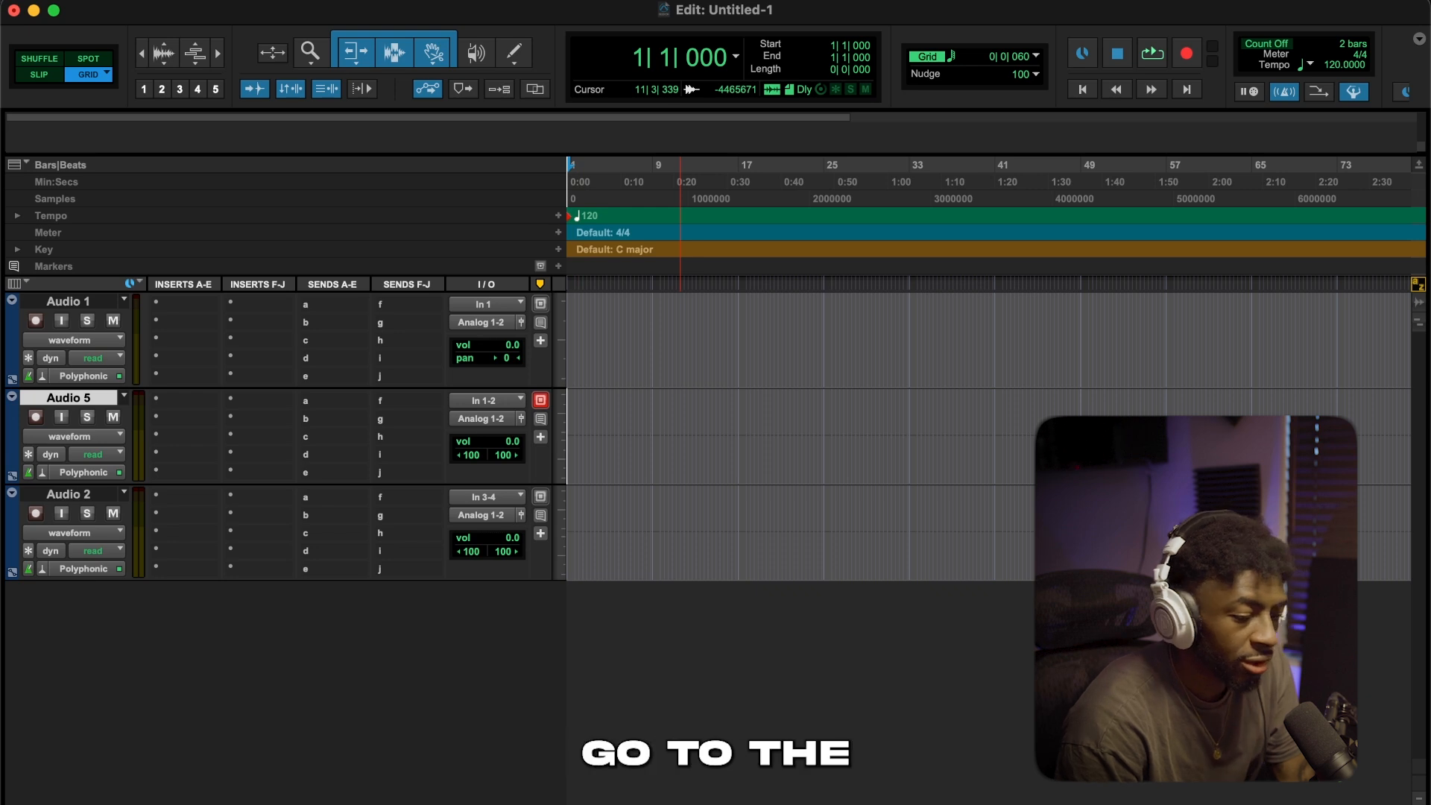
# In Pro Tools, search the Mac for "pro tools" and open the Avid folder inside its Track Presets folder
pyautogui.press('super+space')
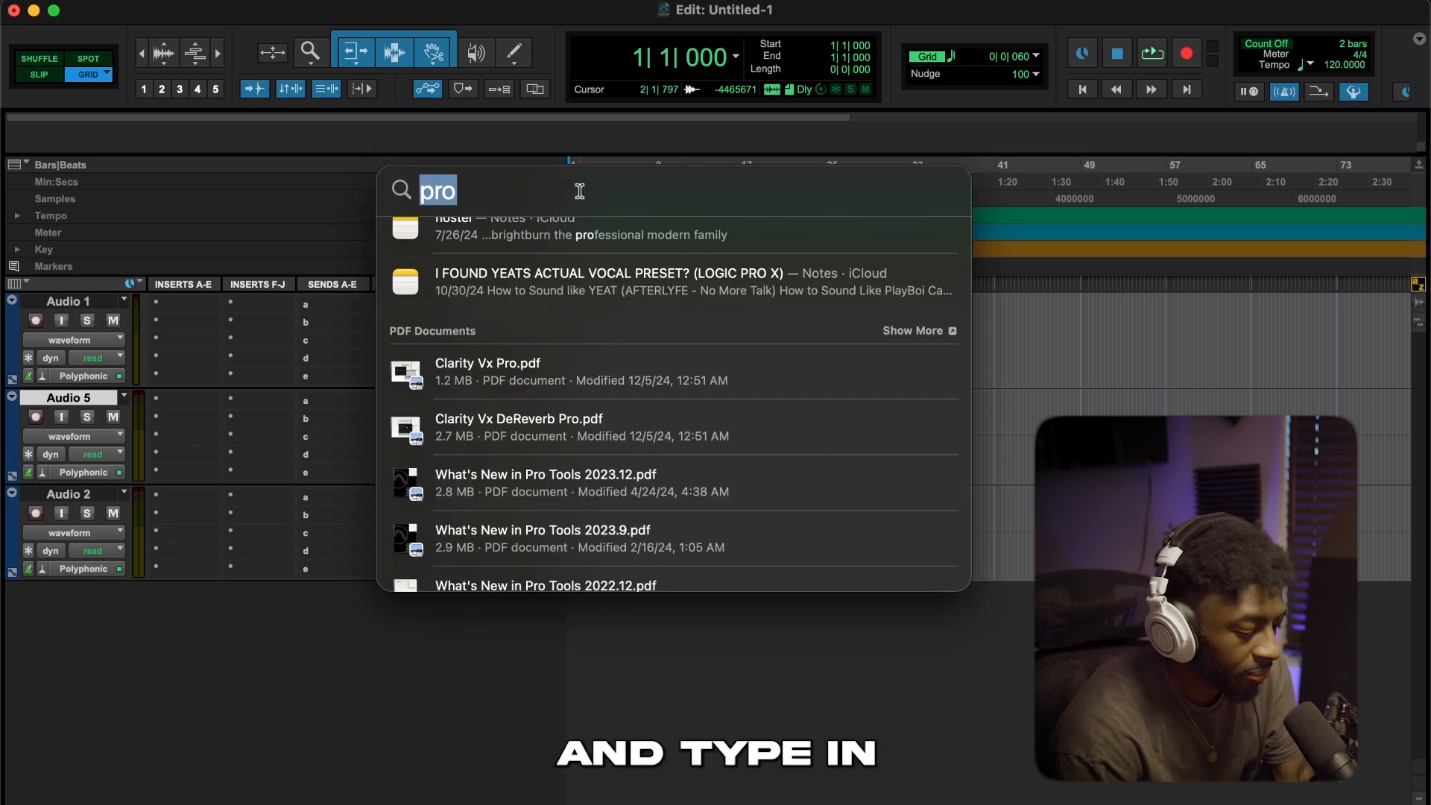
pyautogui.write('pro tools')
pyautogui.scroll(-2, 395, 390)
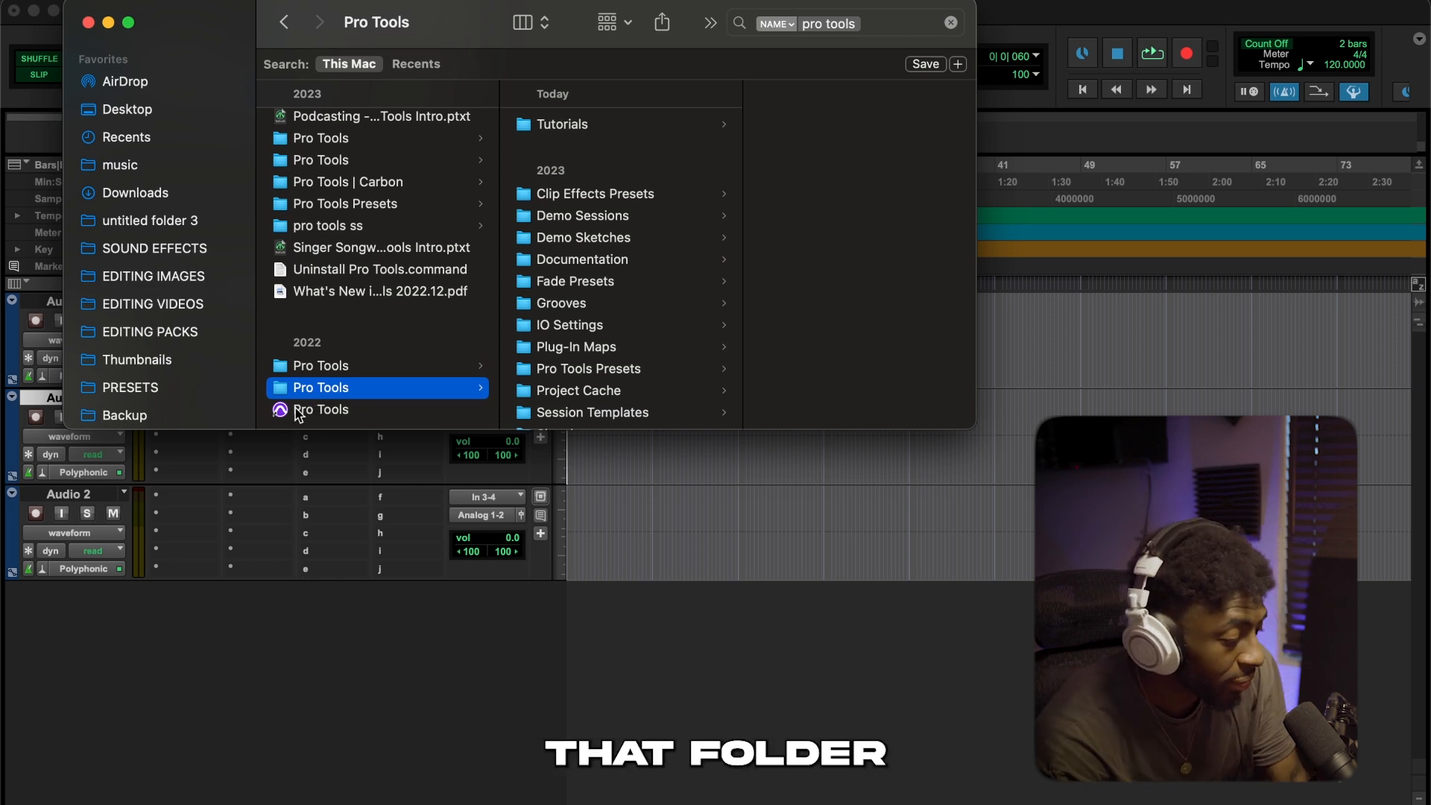
pyautogui.scroll(-4, 597, 382)
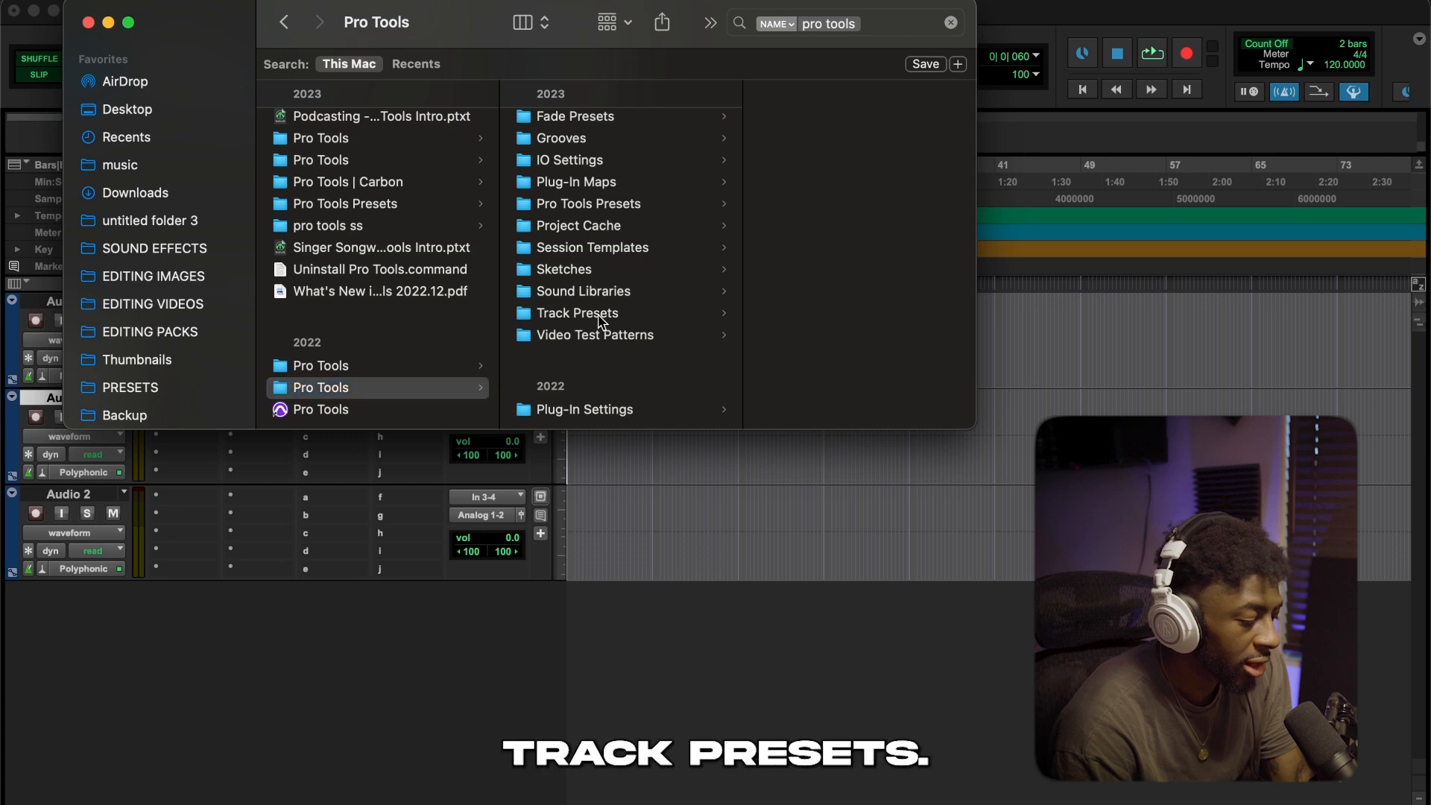
pyautogui.click(599, 317)
pyautogui.click(781, 125)
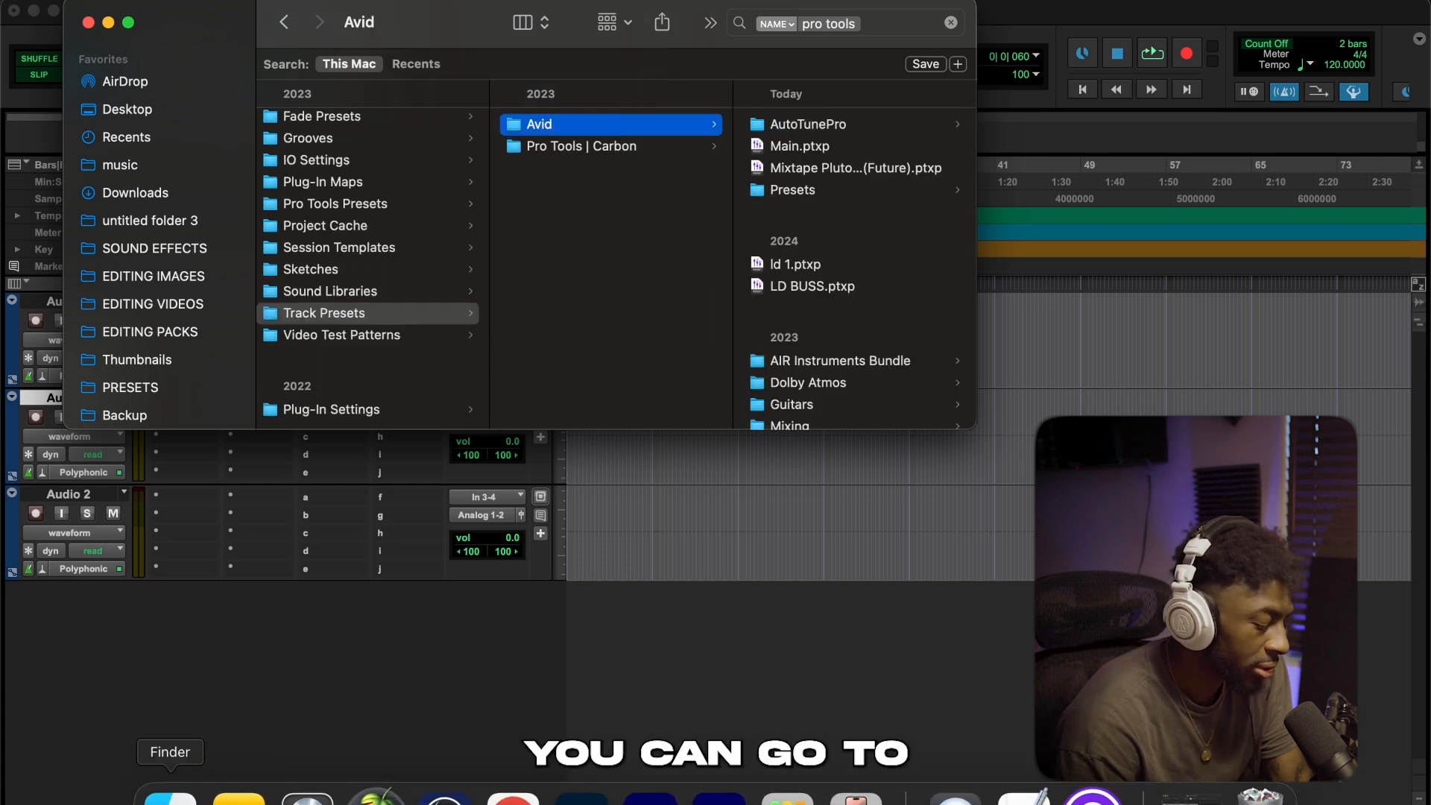
# Copy the four Mixtape Pluto (Future) presets, Adlibs, Delay, Main and Reverb, into the Presets folder inside Avid
pyautogui.rightClick(171, 795)
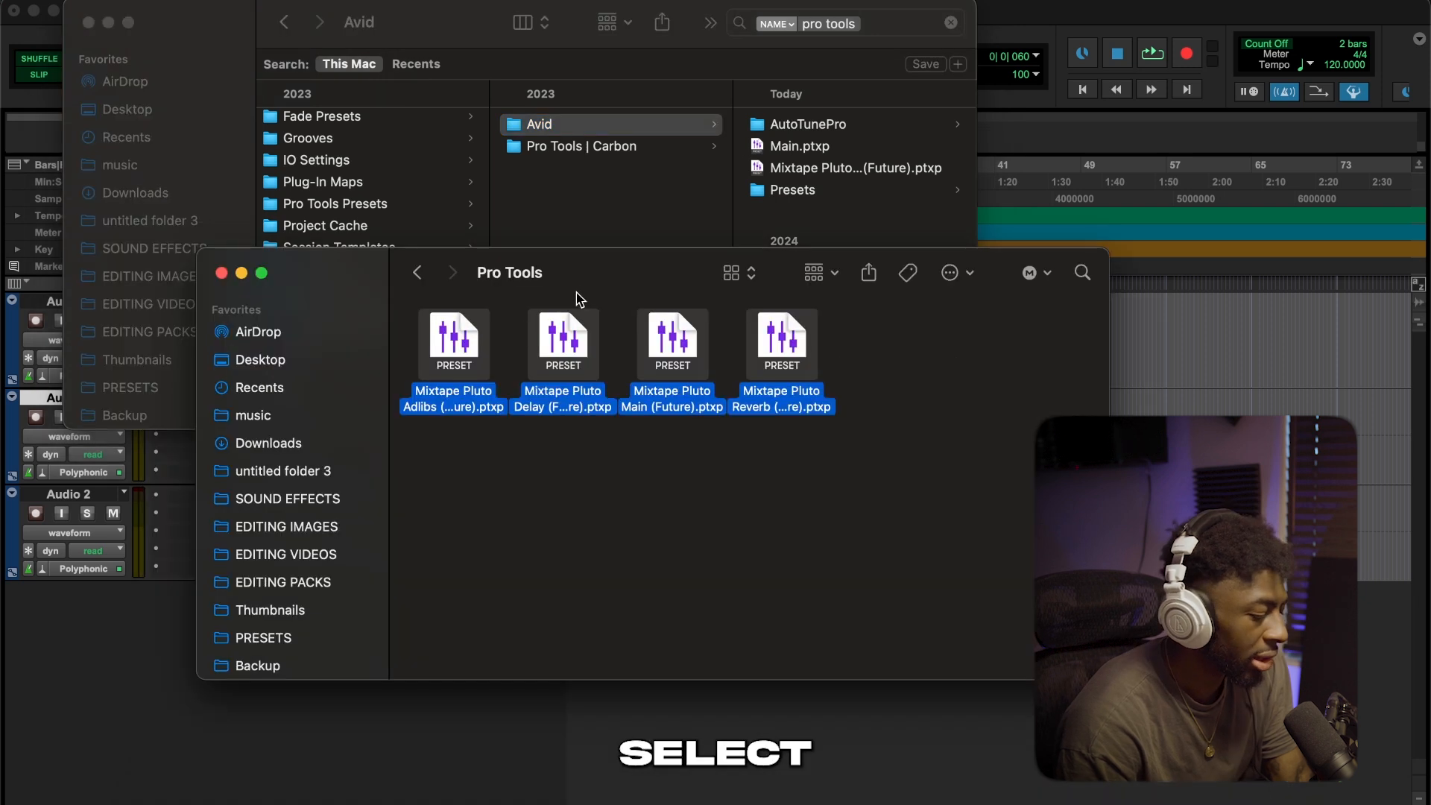
pyautogui.moveTo(574, 293); pyautogui.dragTo(583, 516)
pyautogui.moveTo(561, 575); pyautogui.dragTo(791, 230)
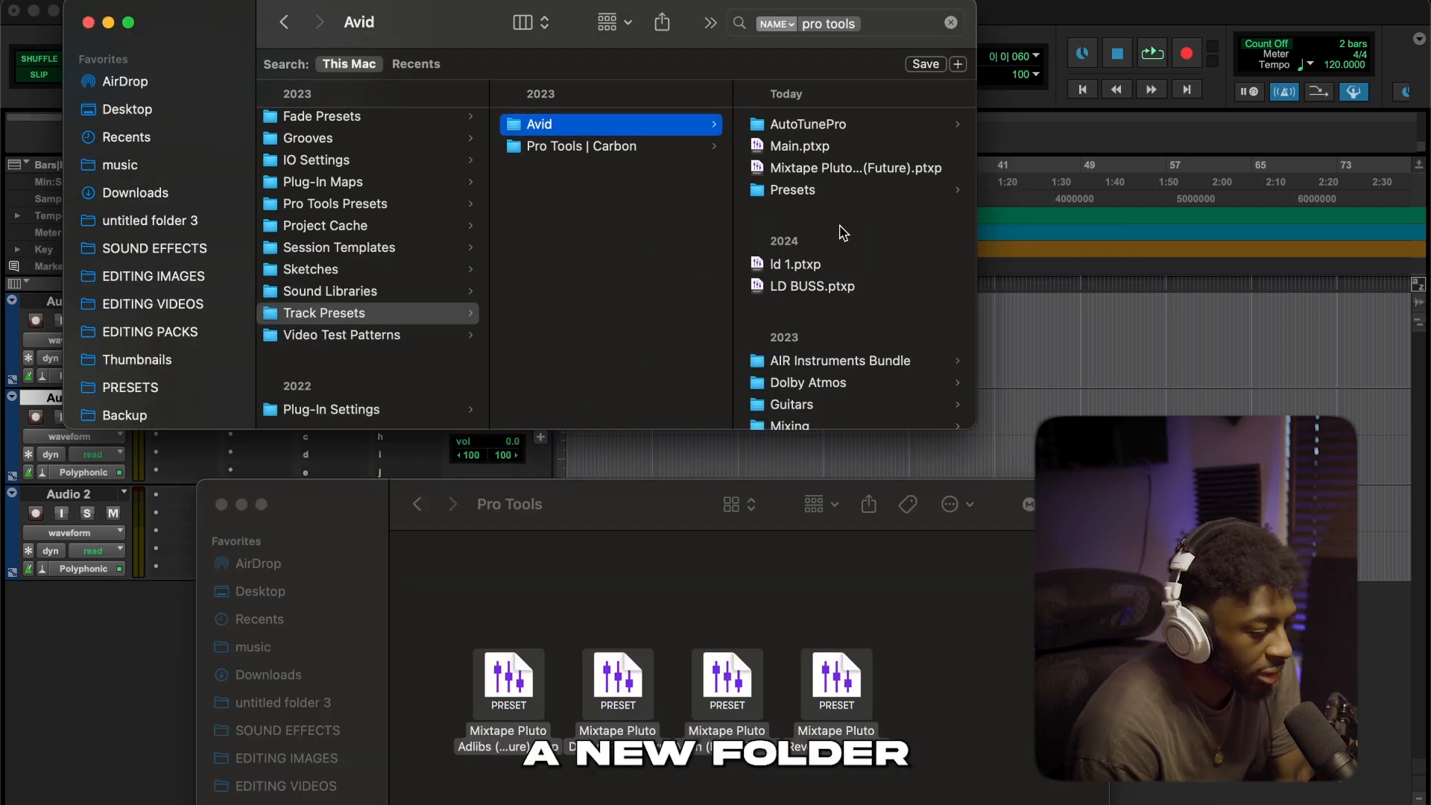
pyautogui.click(793, 192)
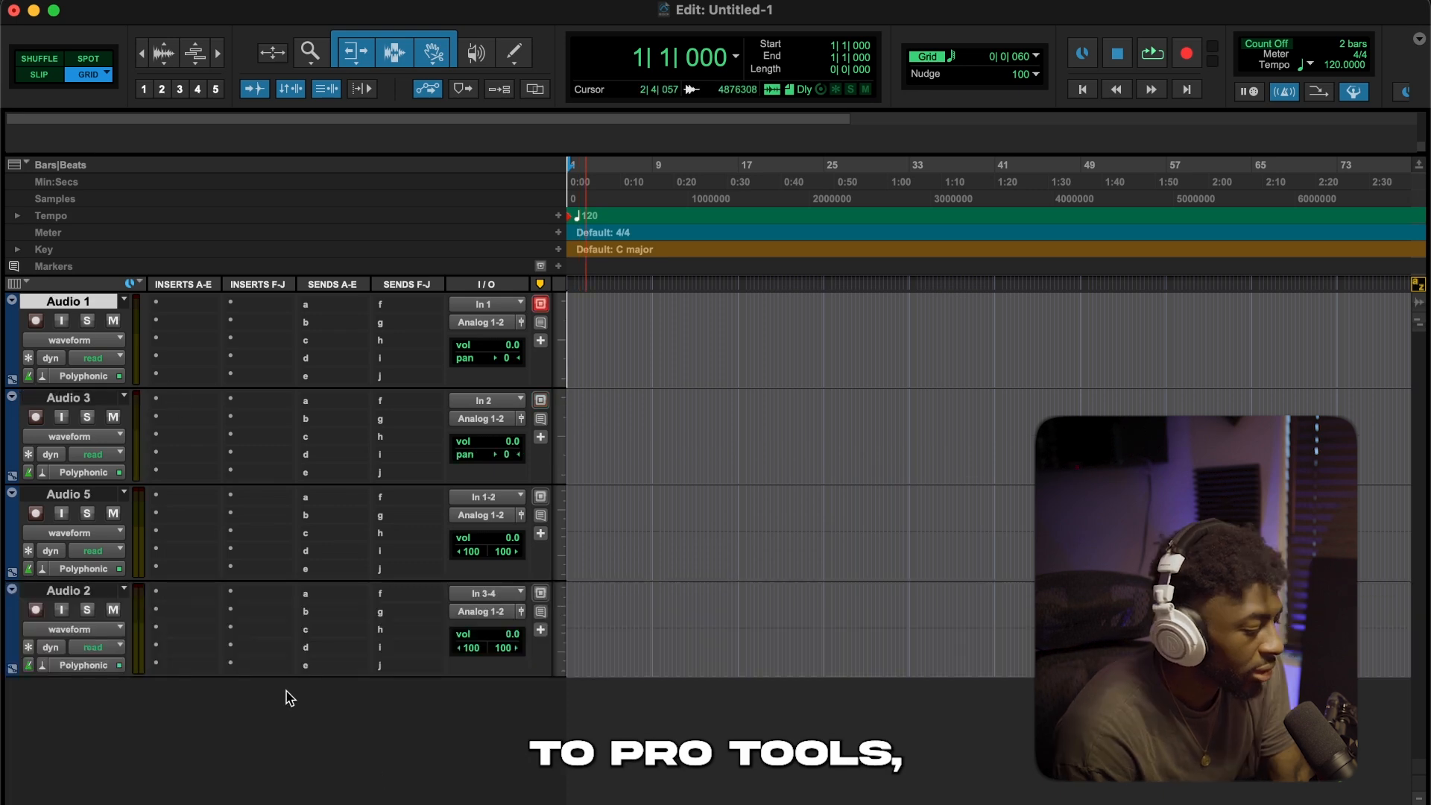
# Back in Pro Tools, recall the Mixtape Pluto Main (Future) track preset on the Audio 1 track
pyautogui.rightClick(85, 302)
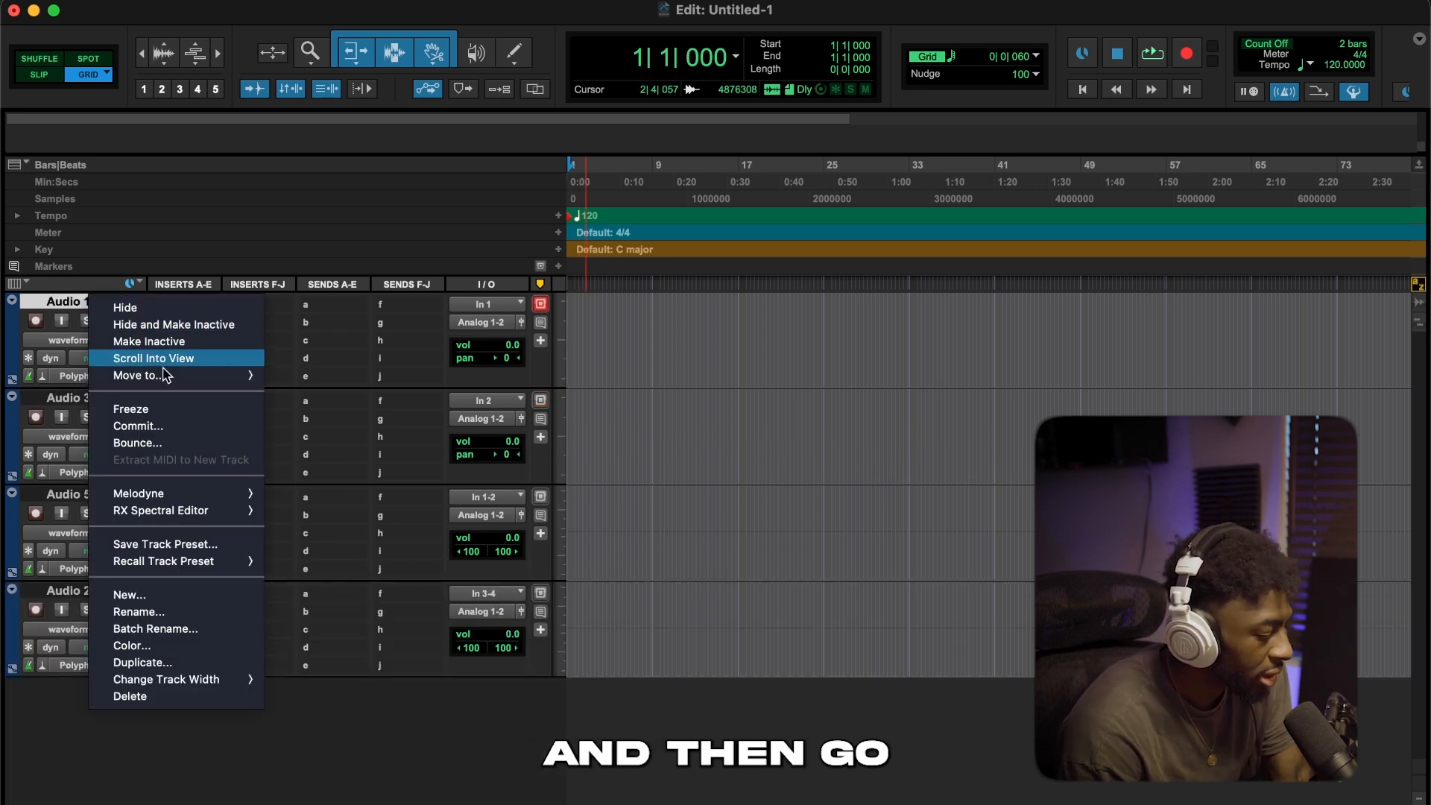
pyautogui.moveTo(162, 565)
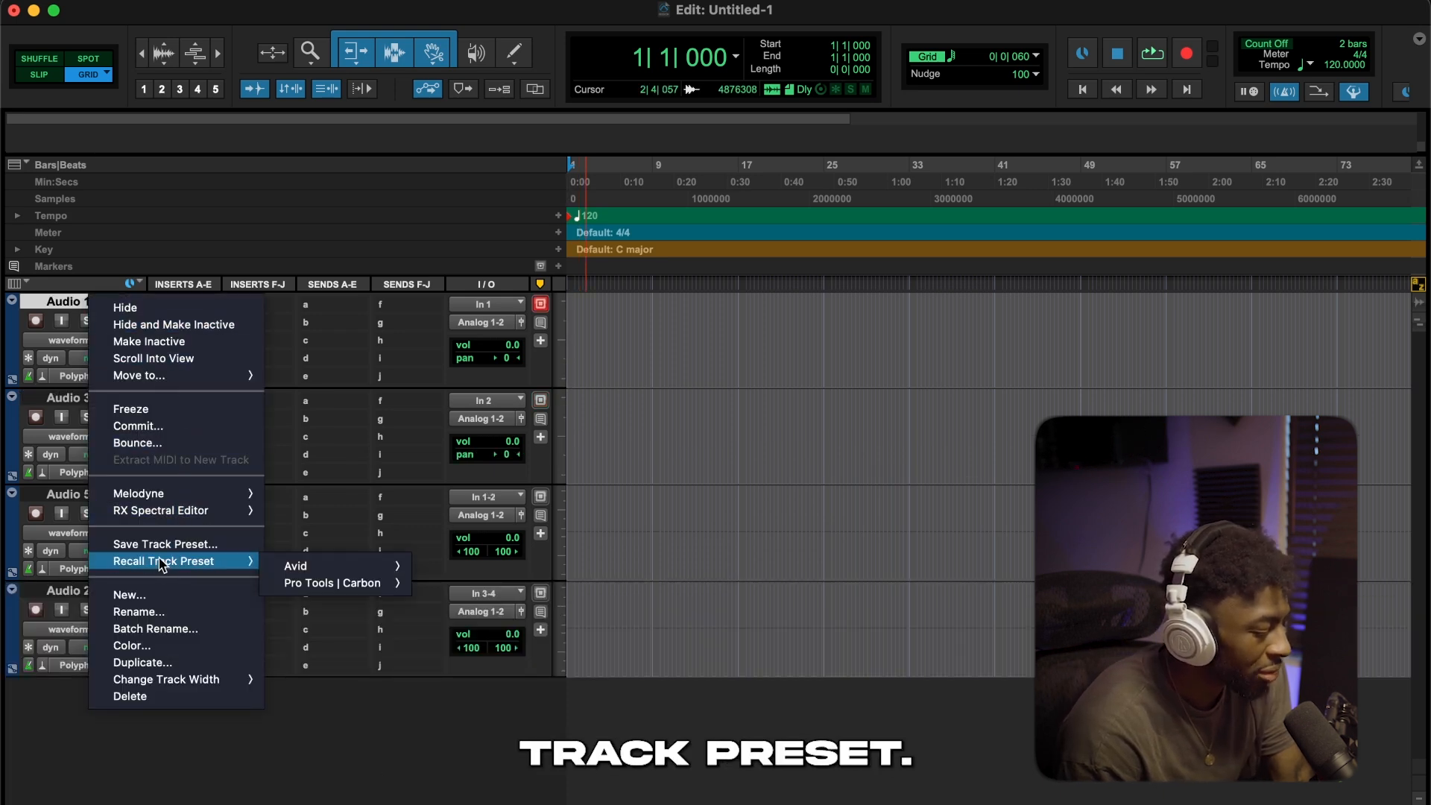
pyautogui.moveTo(301, 565)
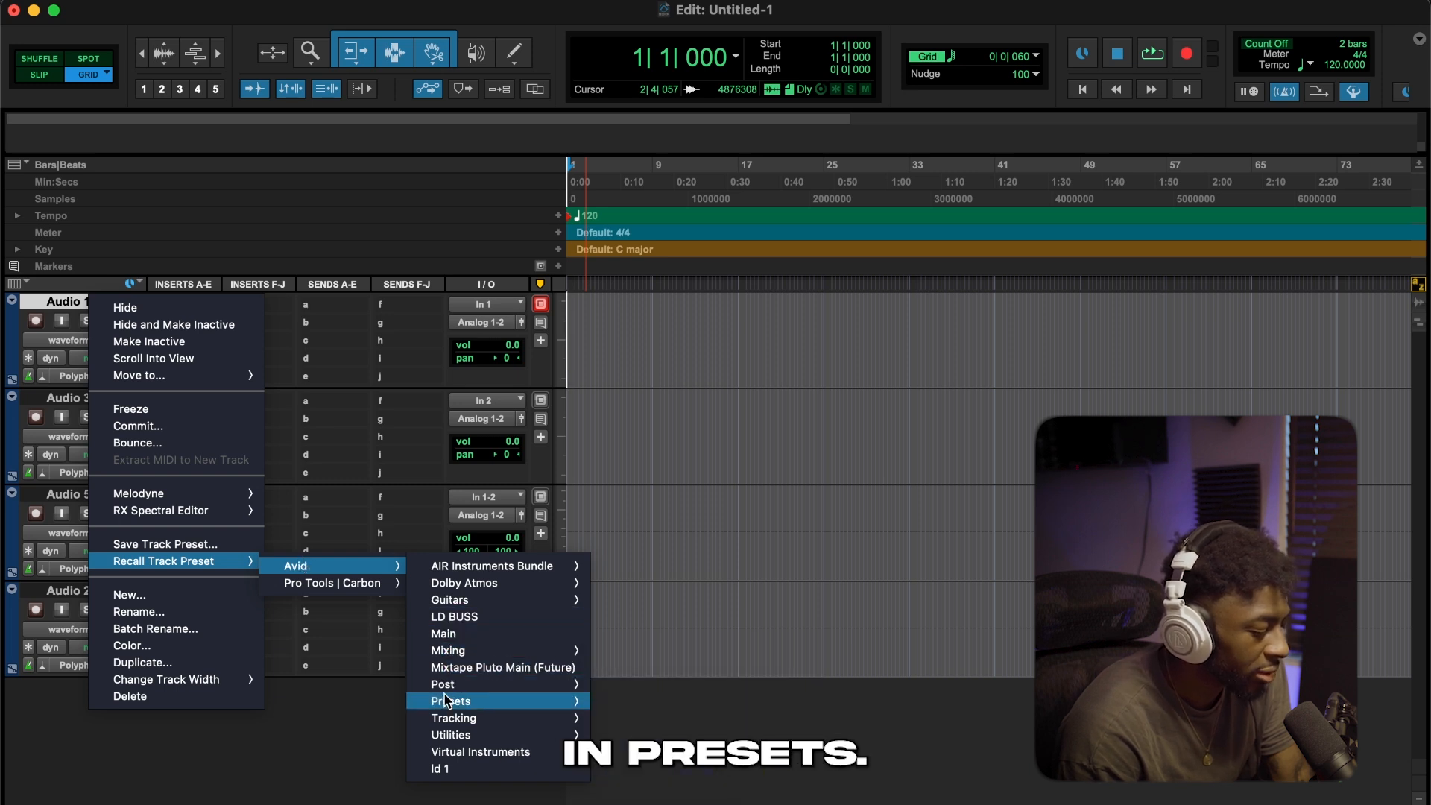
pyautogui.moveTo(446, 700)
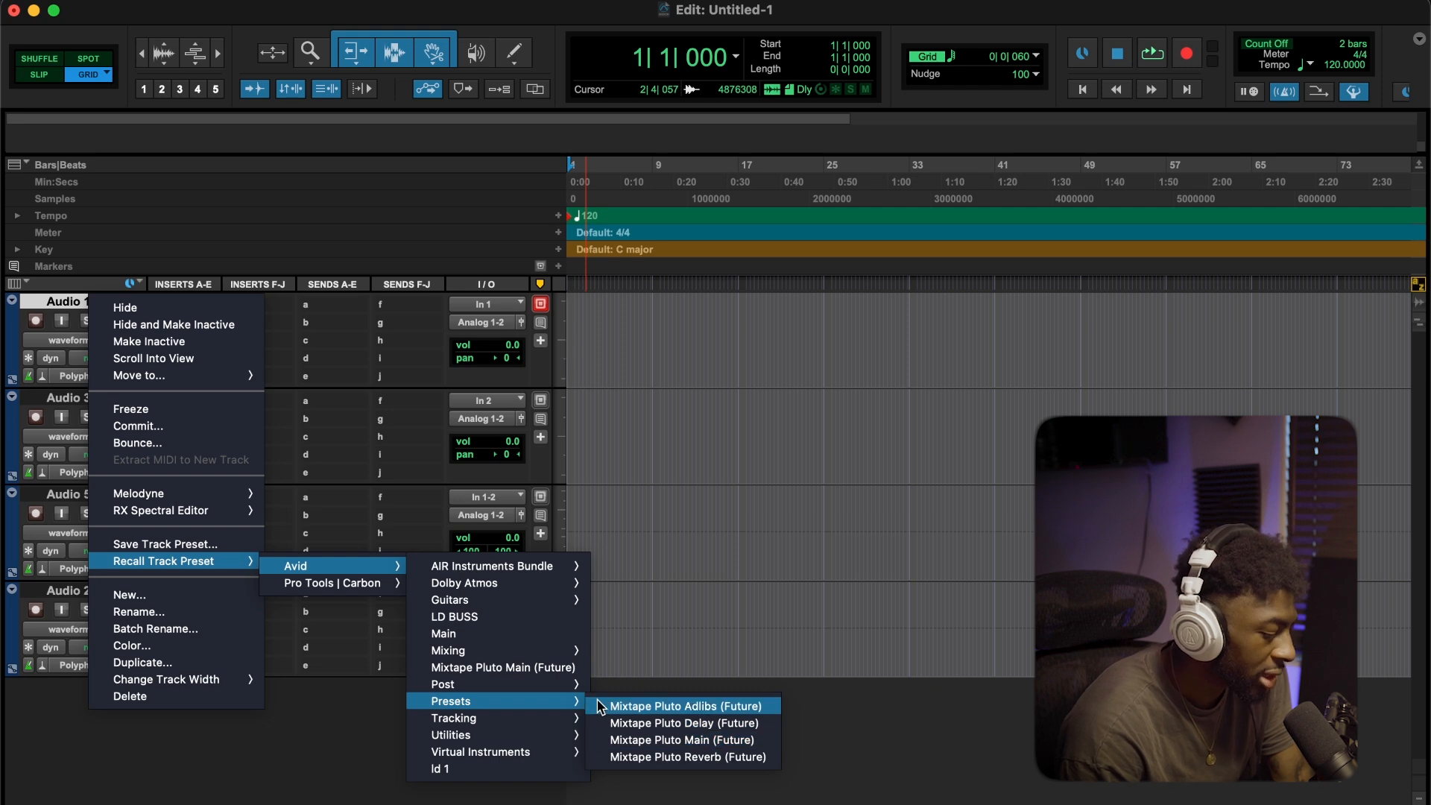
pyautogui.click(617, 740)
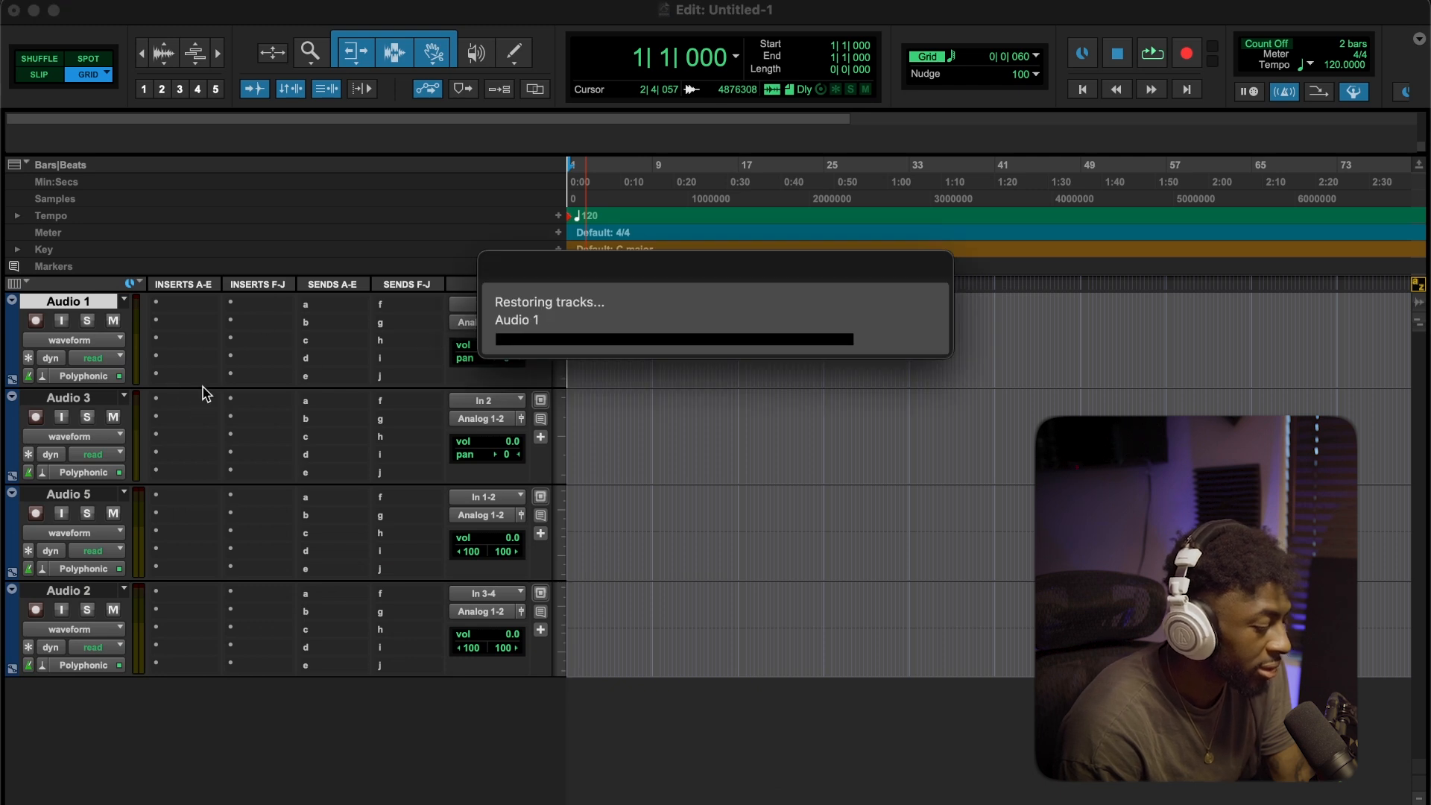
# Rename the Audio 1 track as Maim
pyautogui.rightClick(68, 301)
pyautogui.click(158, 613)
pyautogui.write('Maim')
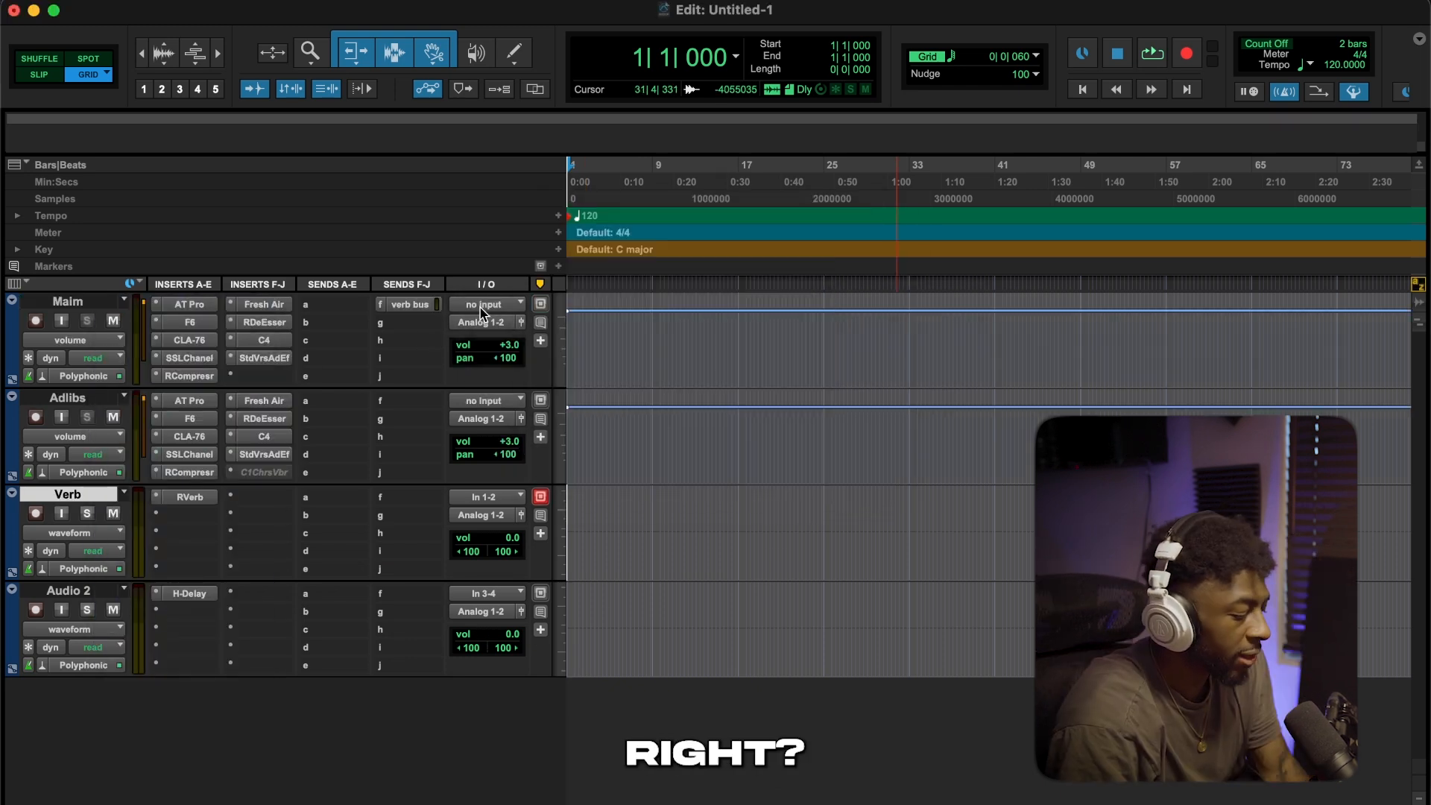
# Look at the interface inputs available for the Maim track
pyautogui.click(483, 305)
pyautogui.moveTo(480, 313)
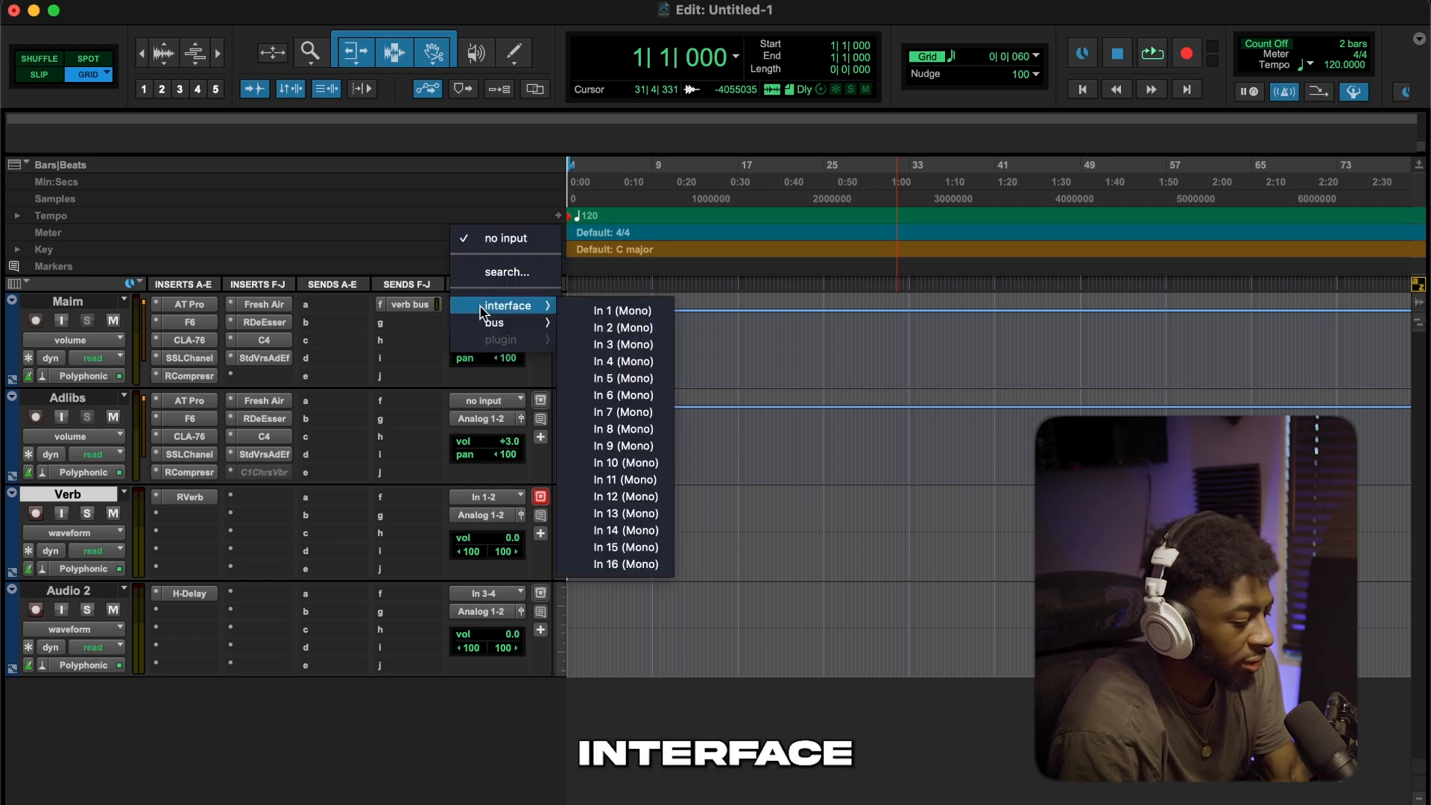
pyautogui.click(395, 267)
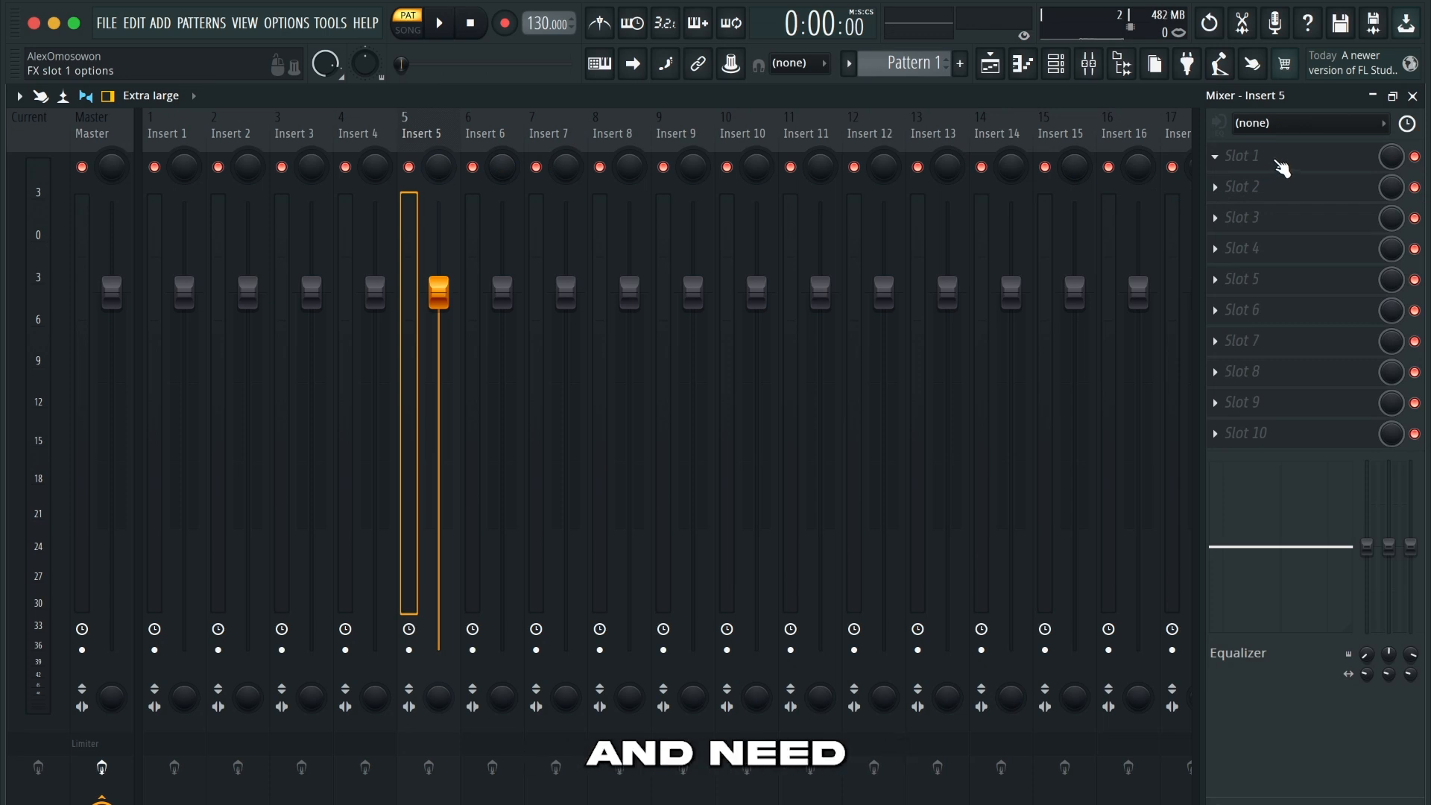
# In FL Studio, add StudioVerse Audio Effects Stereo to slot 1 of Insert 5 and load the Modern Carti Main .xps preset into it
pyautogui.click(1279, 170)
pyautogui.click(804, 29)
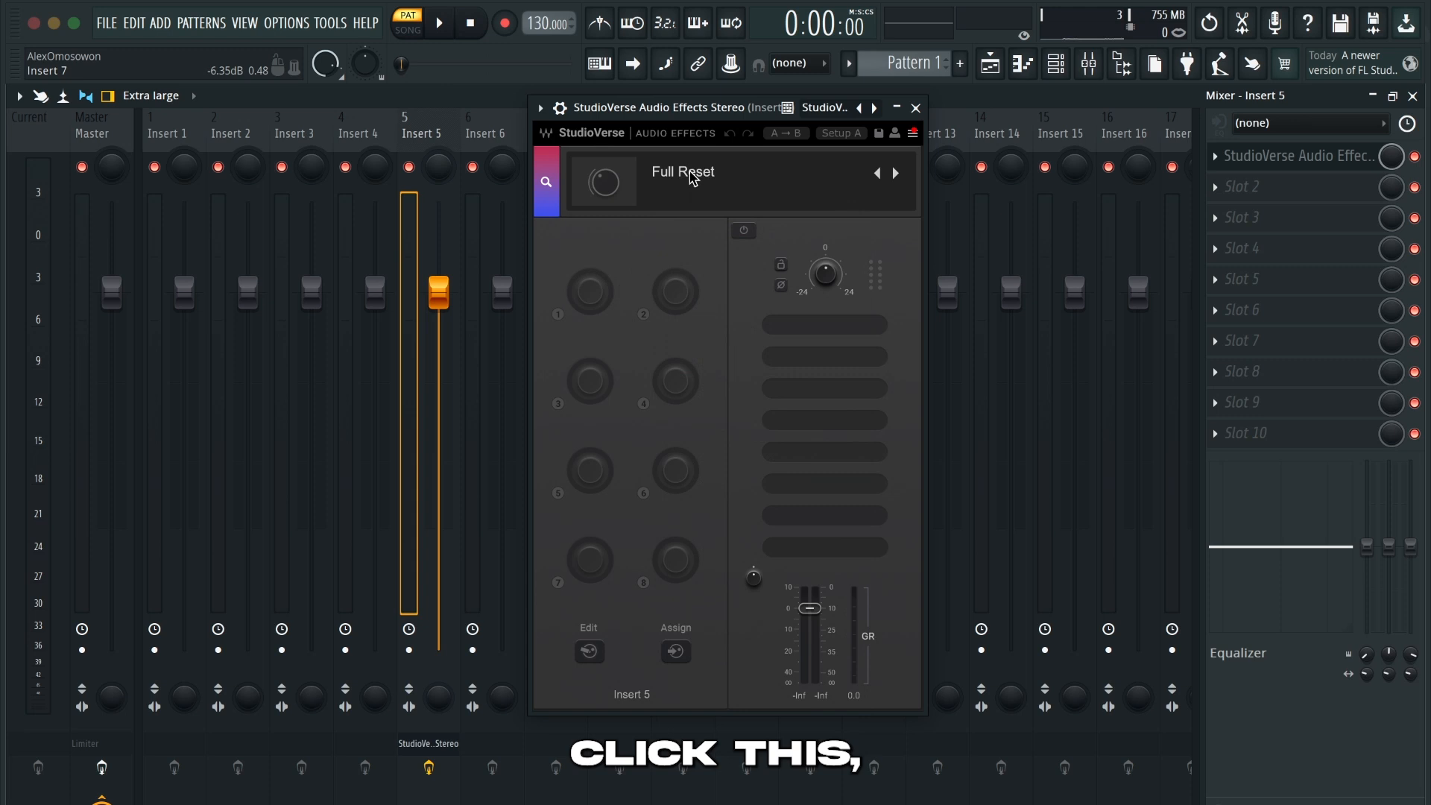
pyautogui.click(692, 196)
pyautogui.click(750, 390)
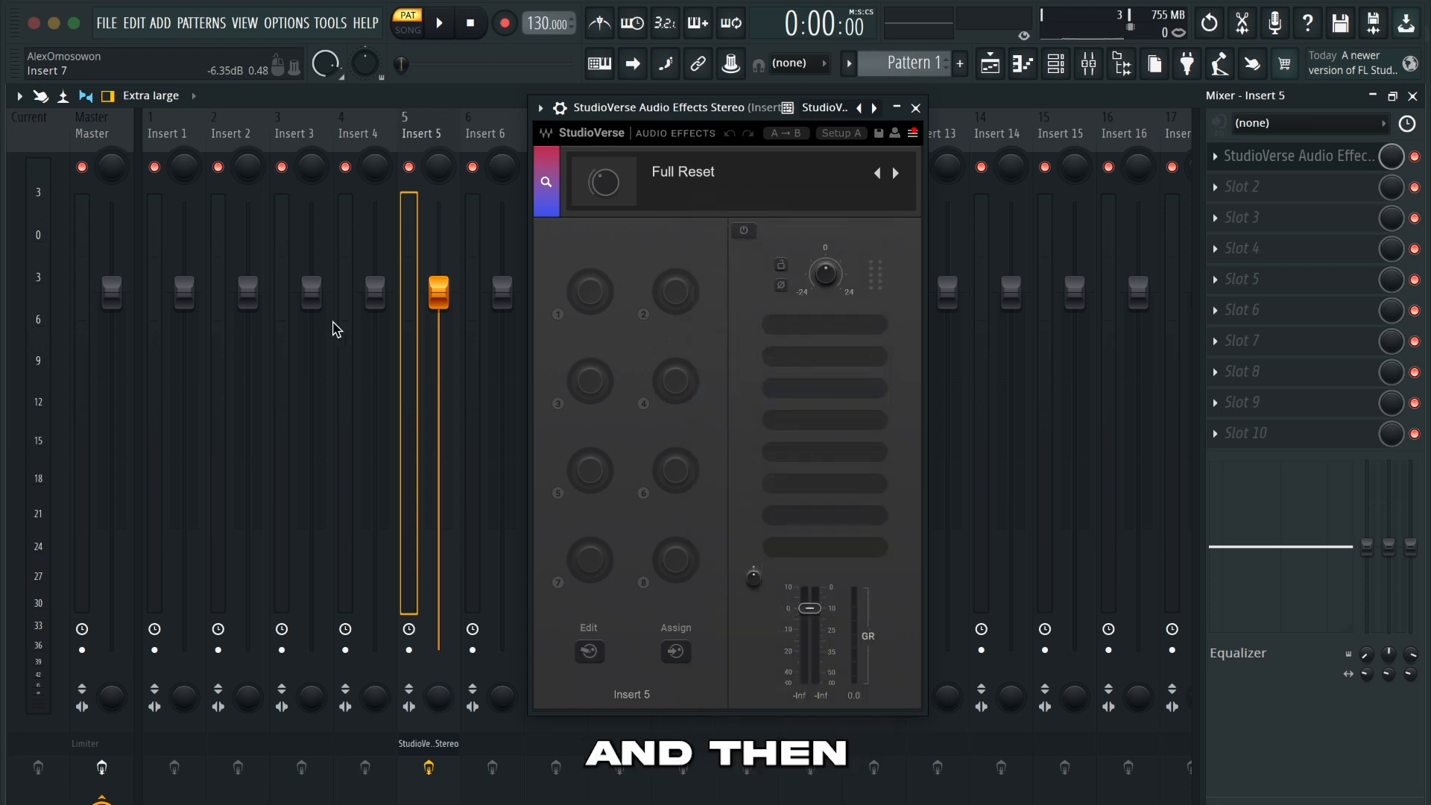
pyautogui.hscroll(-2, 716, 446)
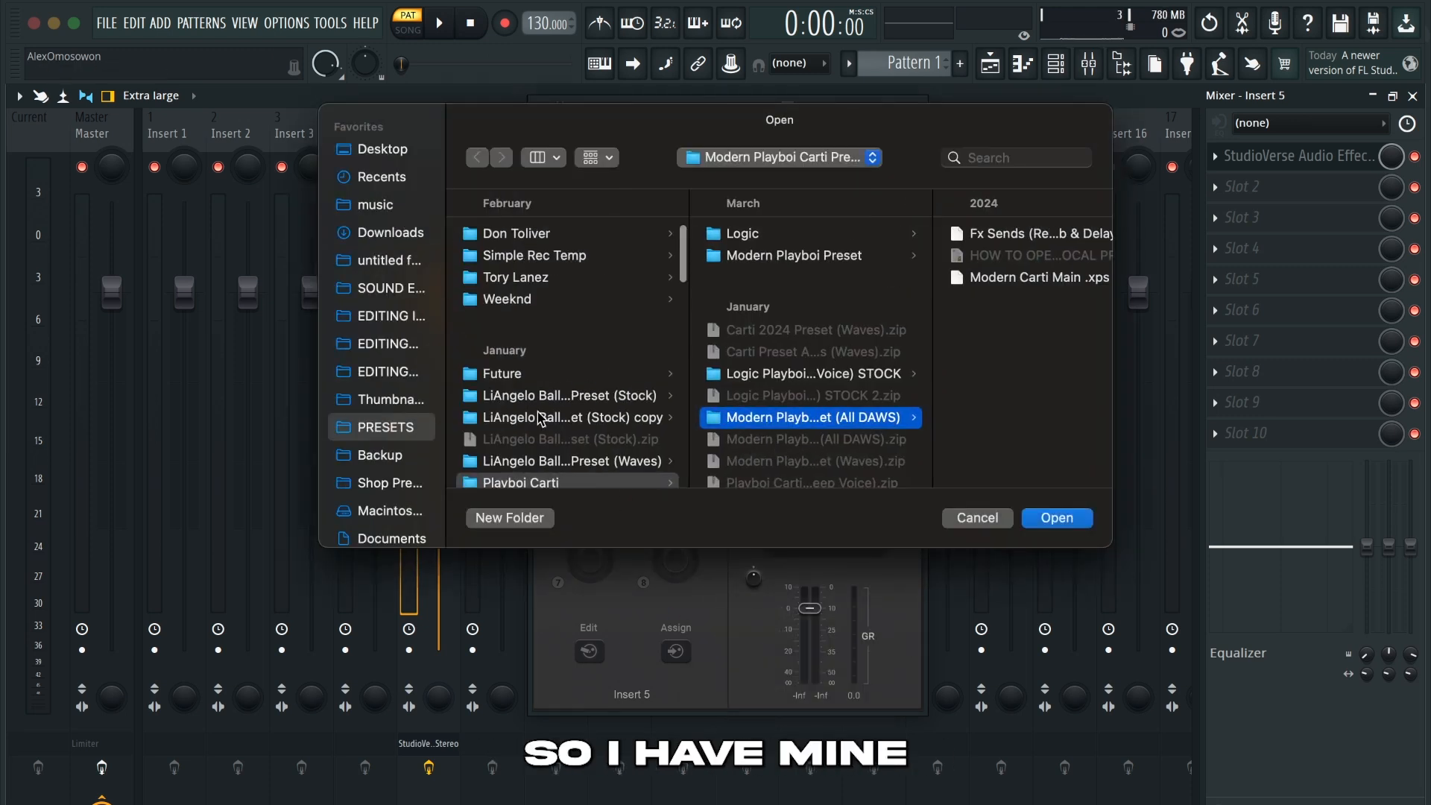
pyautogui.hscroll(2, 567, 448)
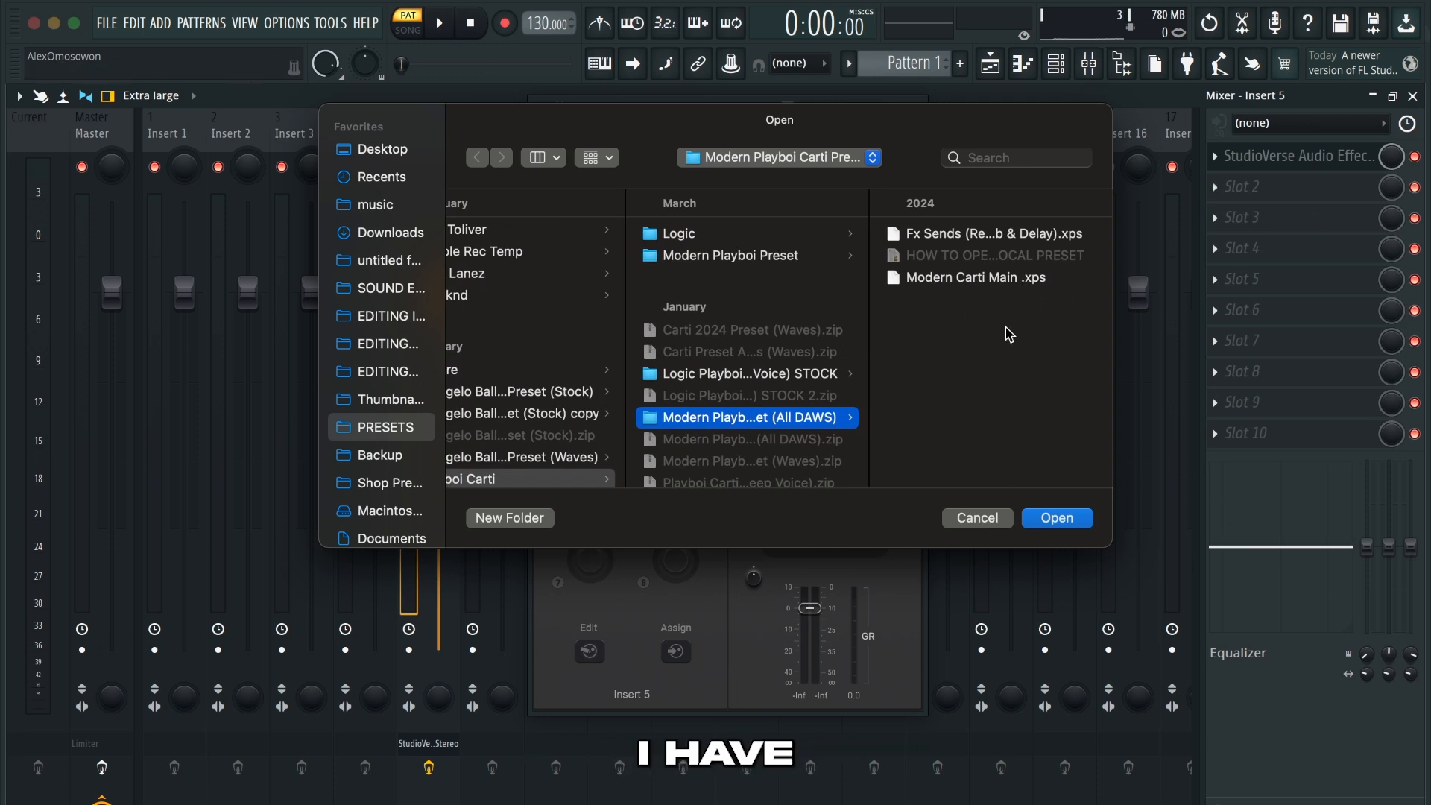
pyautogui.click(944, 279)
pyautogui.click(1077, 522)
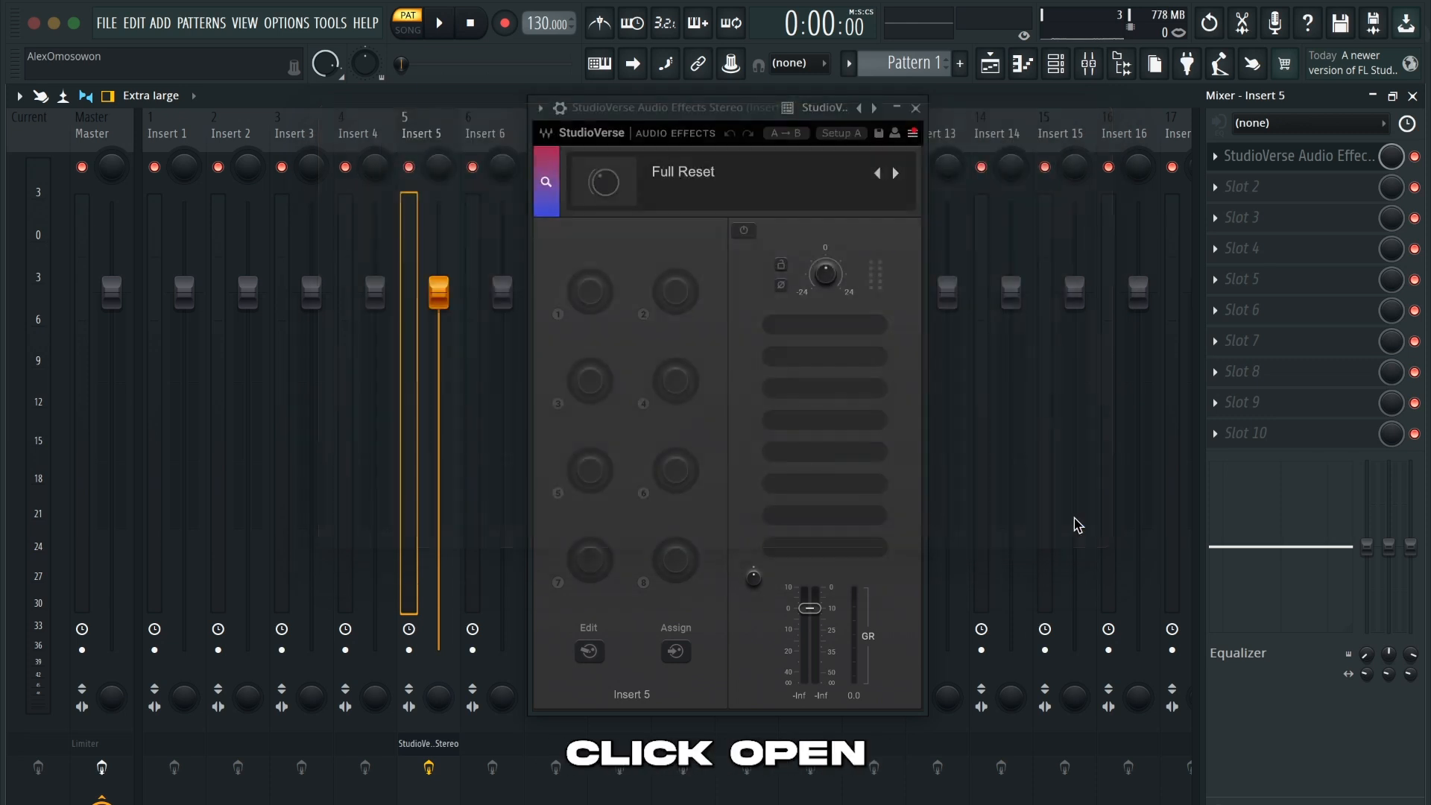
pyautogui.click(916, 107)
# Add a second StudioVerse Audio Effects Stereo in slot 2 of Insert 5 and load the Fx Sends (Reverb & Delay).xps preset
pyautogui.click(1295, 191)
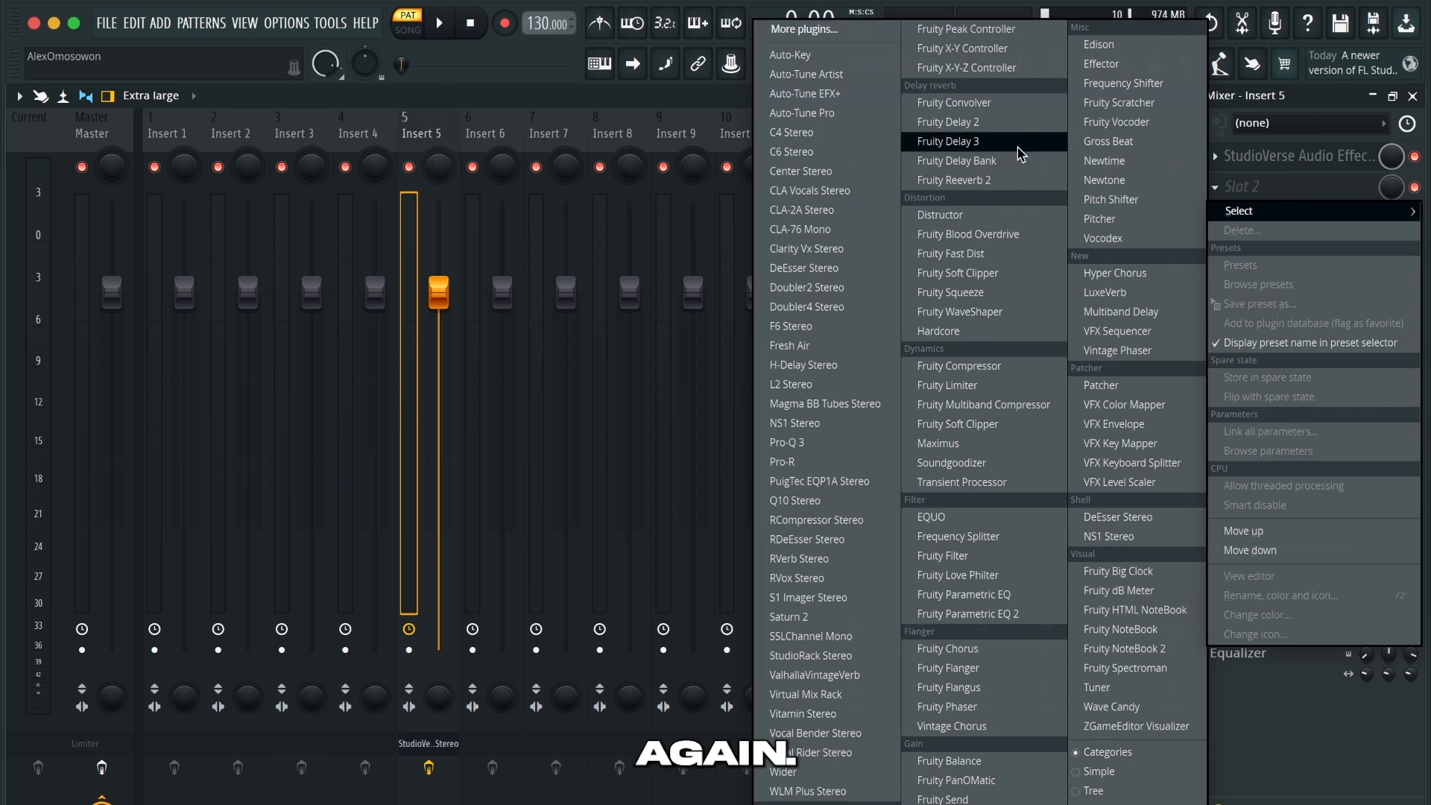
pyautogui.click(818, 28)
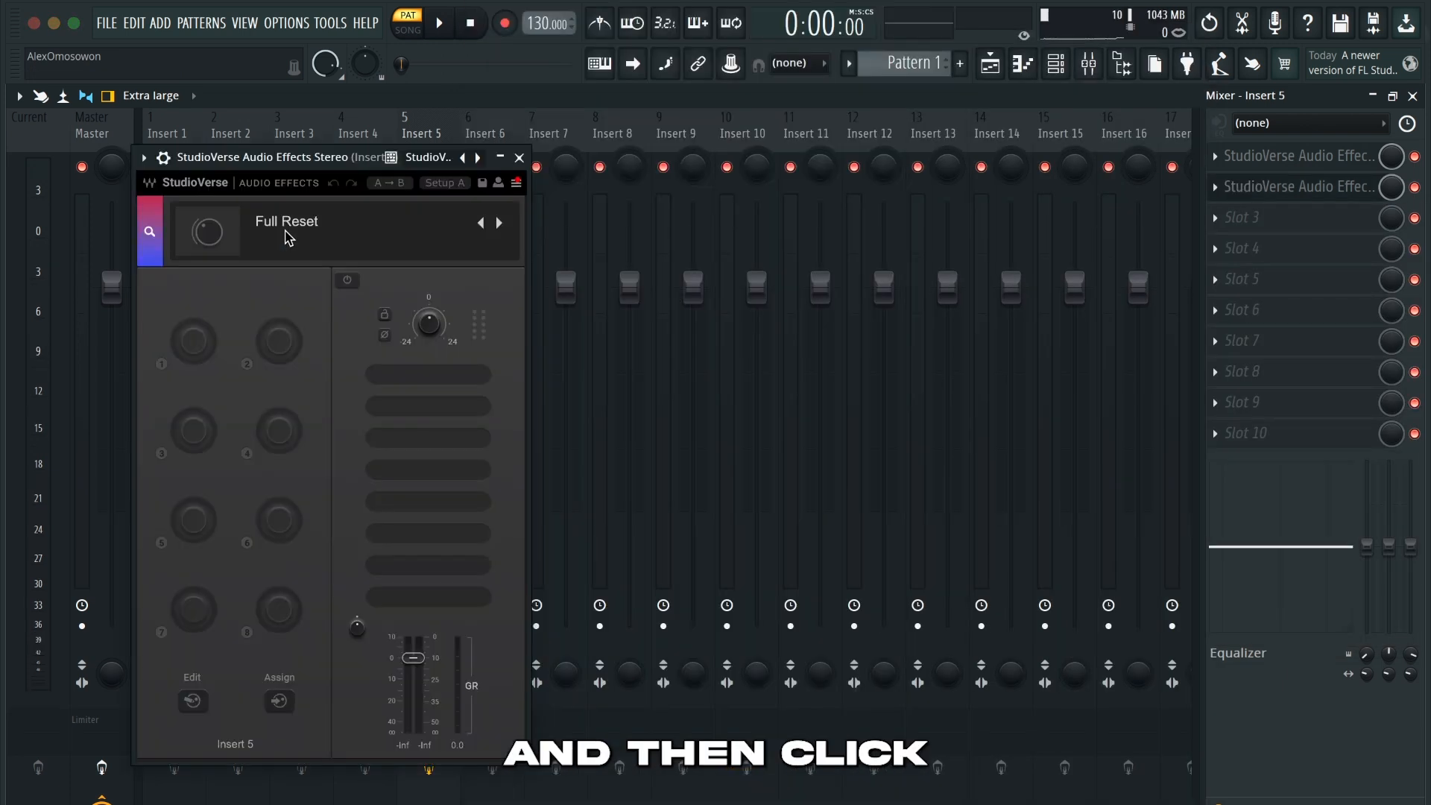
pyautogui.click(288, 226)
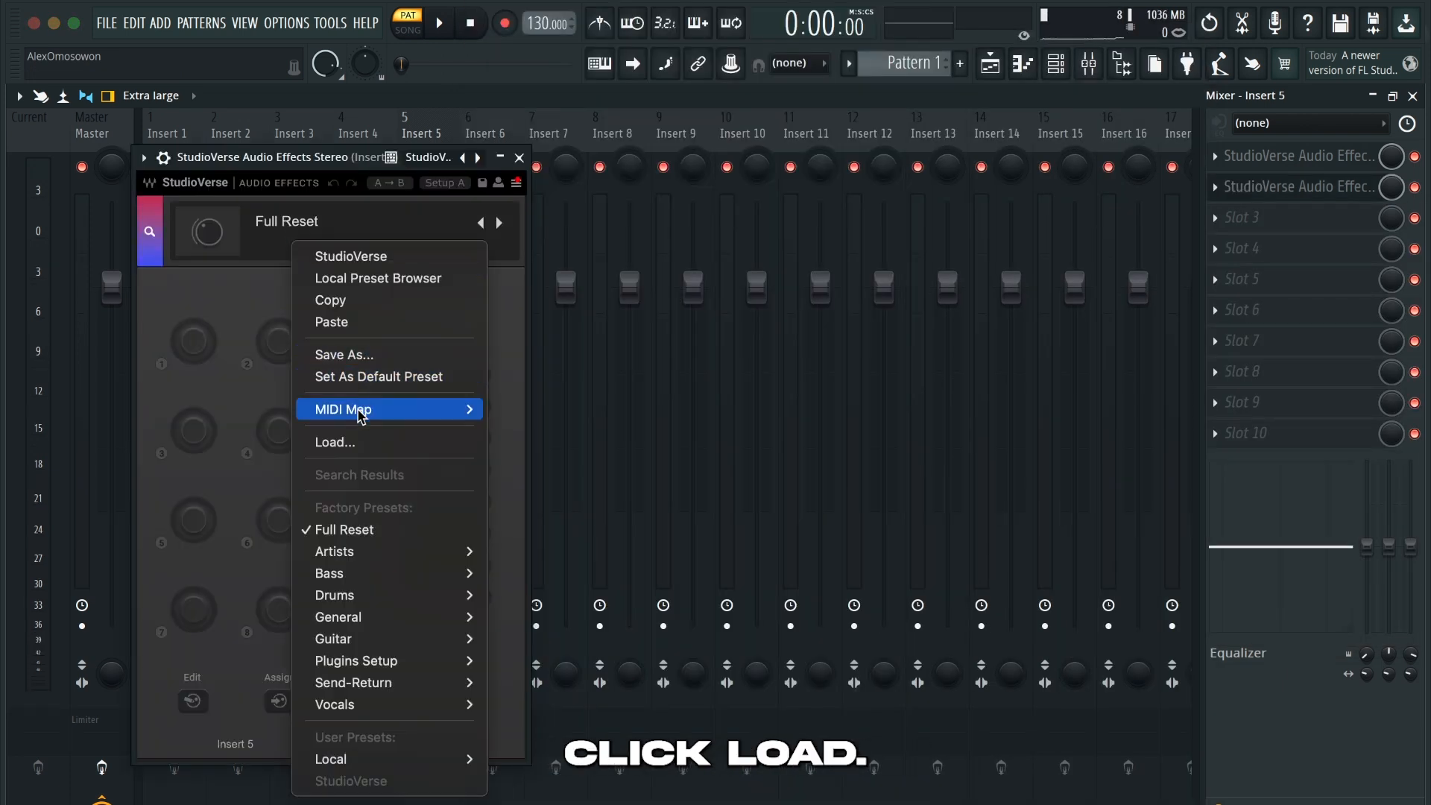
pyautogui.click(360, 445)
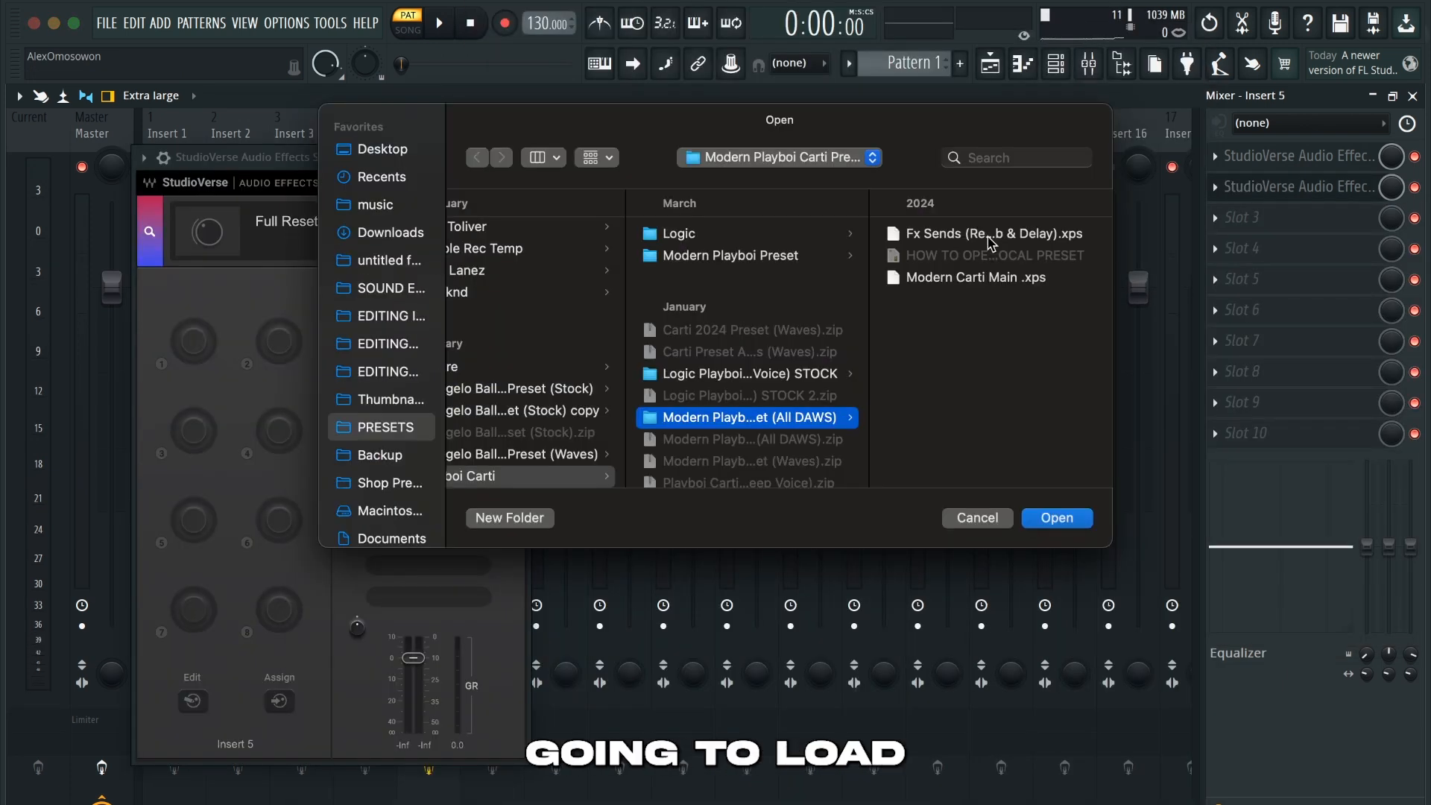
pyautogui.click(949, 242)
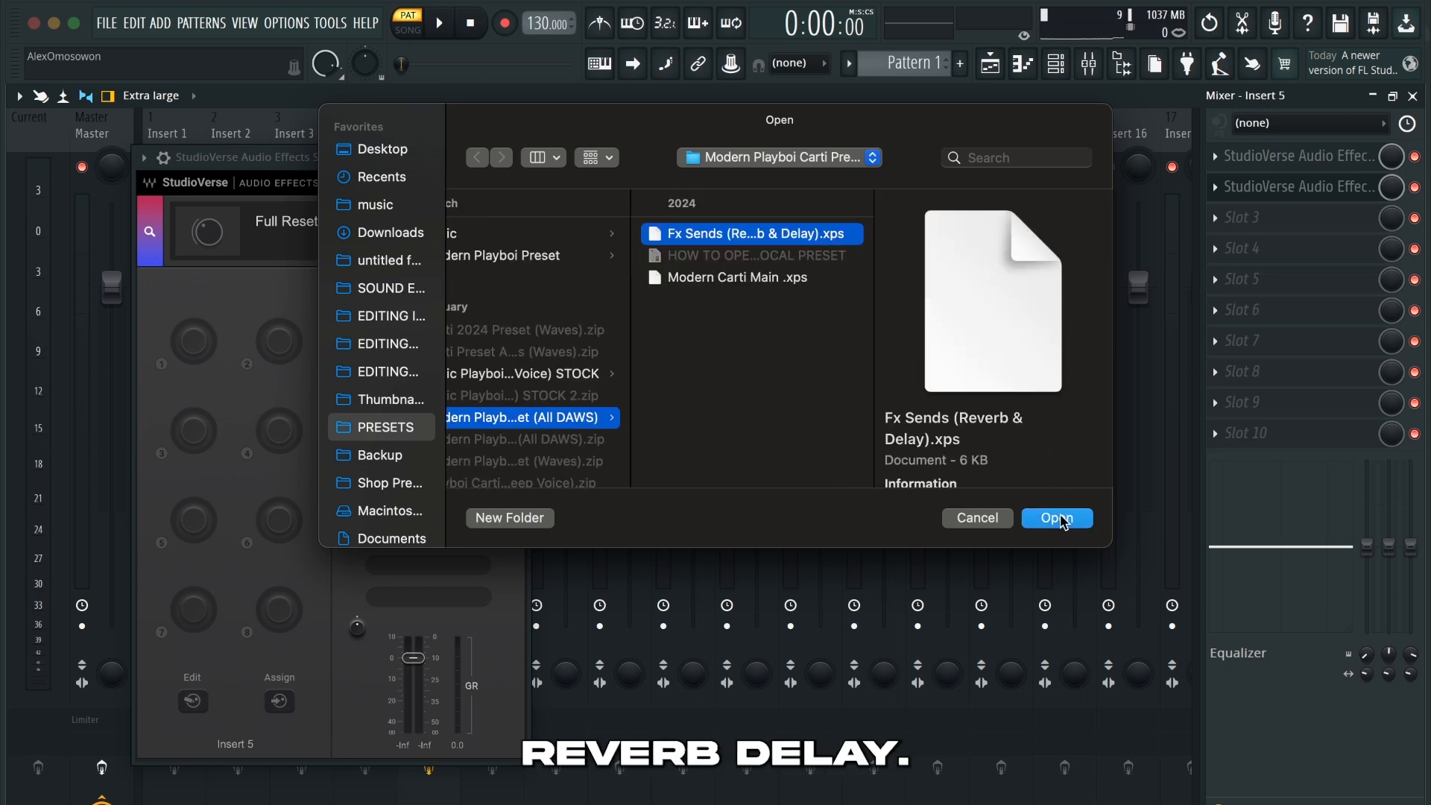
pyautogui.click(1059, 518)
pyautogui.click(520, 157)
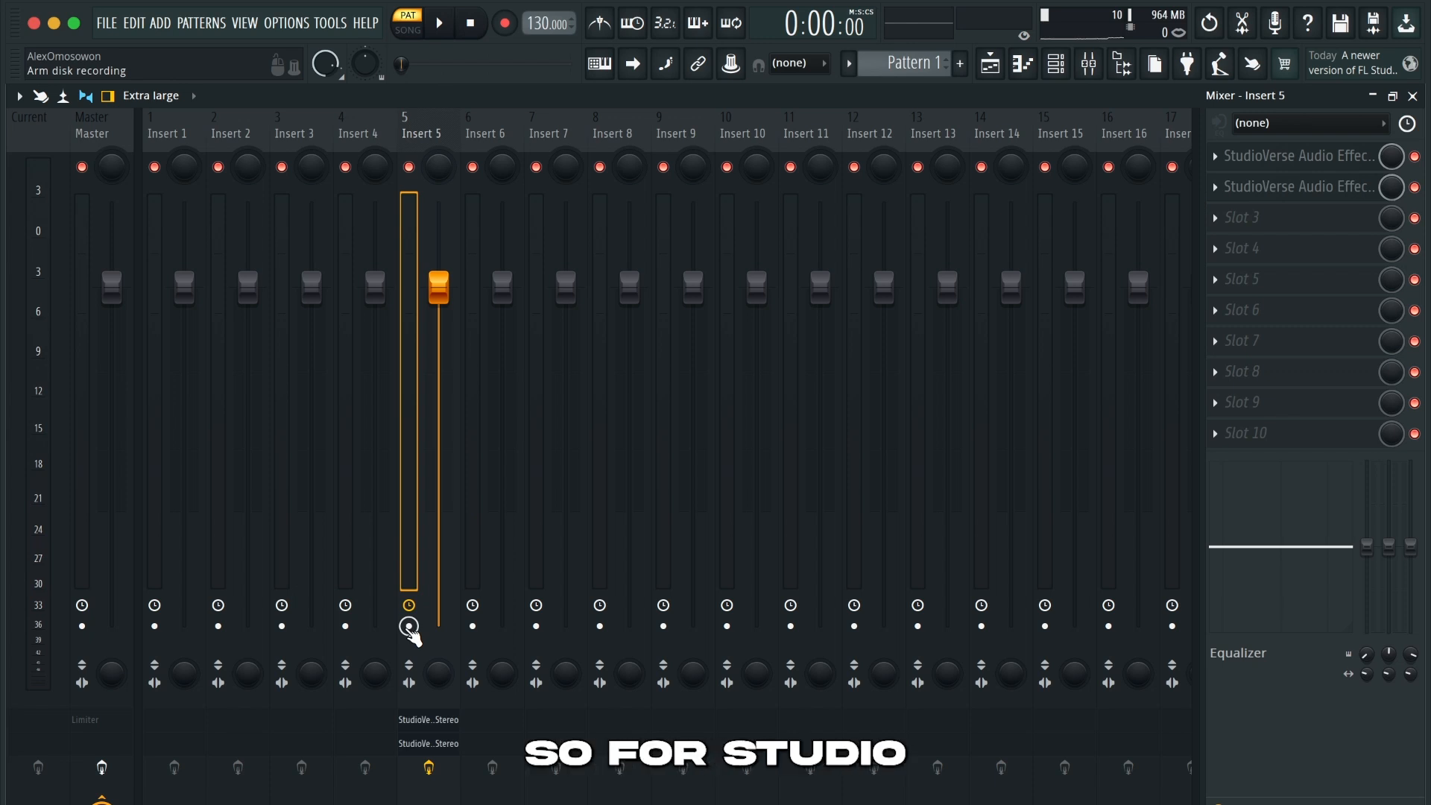
# Set the external audio input of Insert 5 to the mono Input 1 of the Scarlett Solo USB
pyautogui.click(1320, 124)
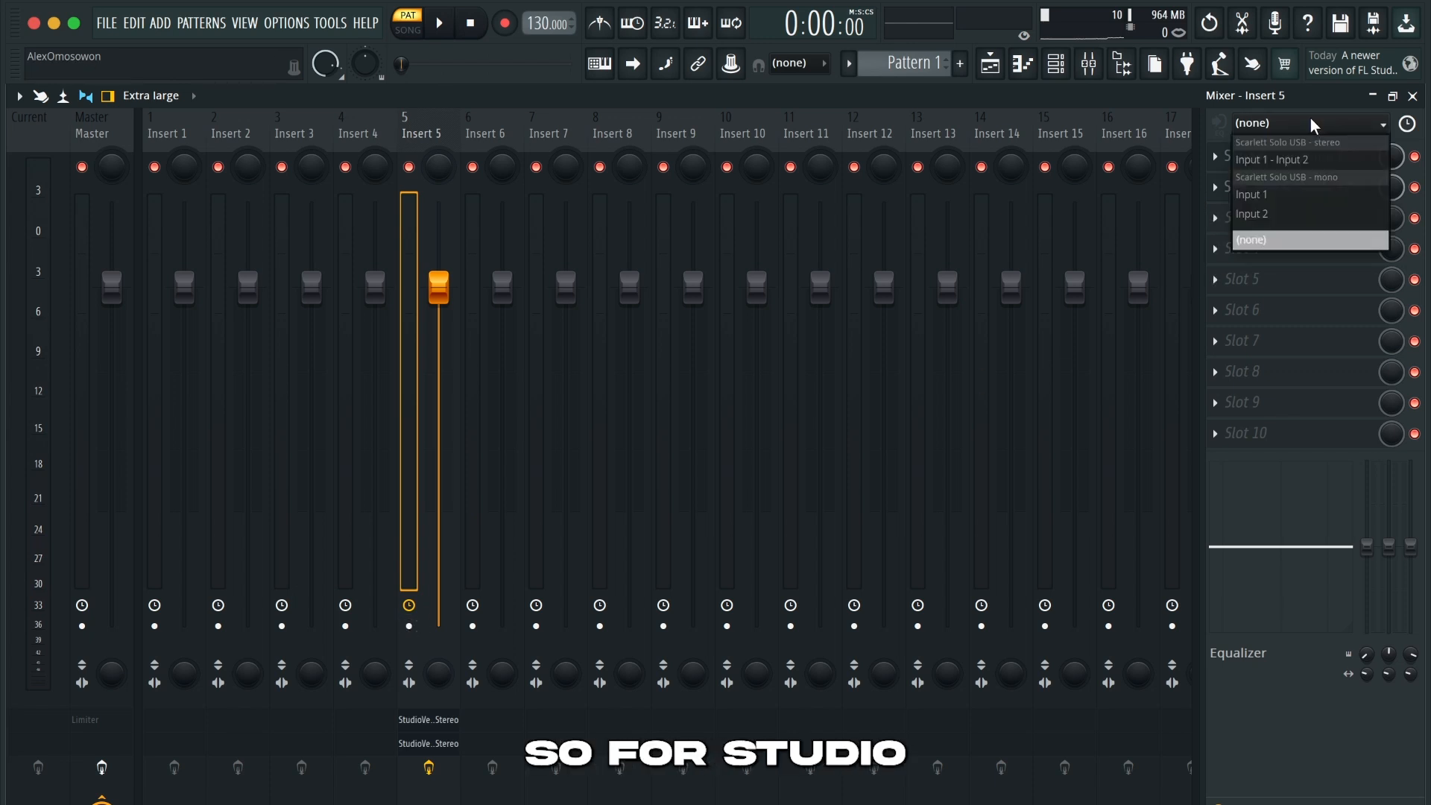
pyautogui.click(1293, 203)
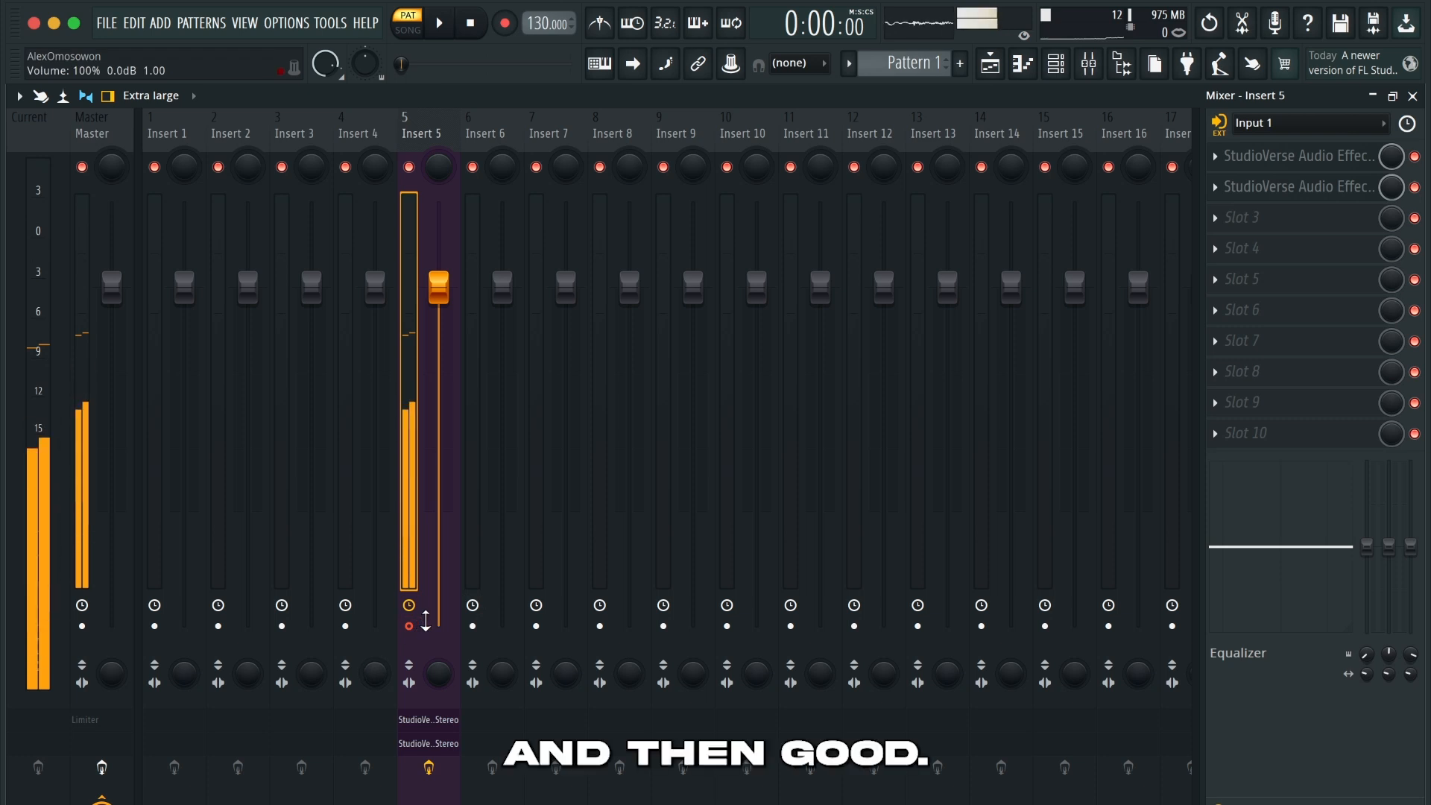
# Try raising the RVerb Wet/Dry to 87.1 in the Fx Sends chain of slot 2, and undo the change
pyautogui.click(1325, 188)
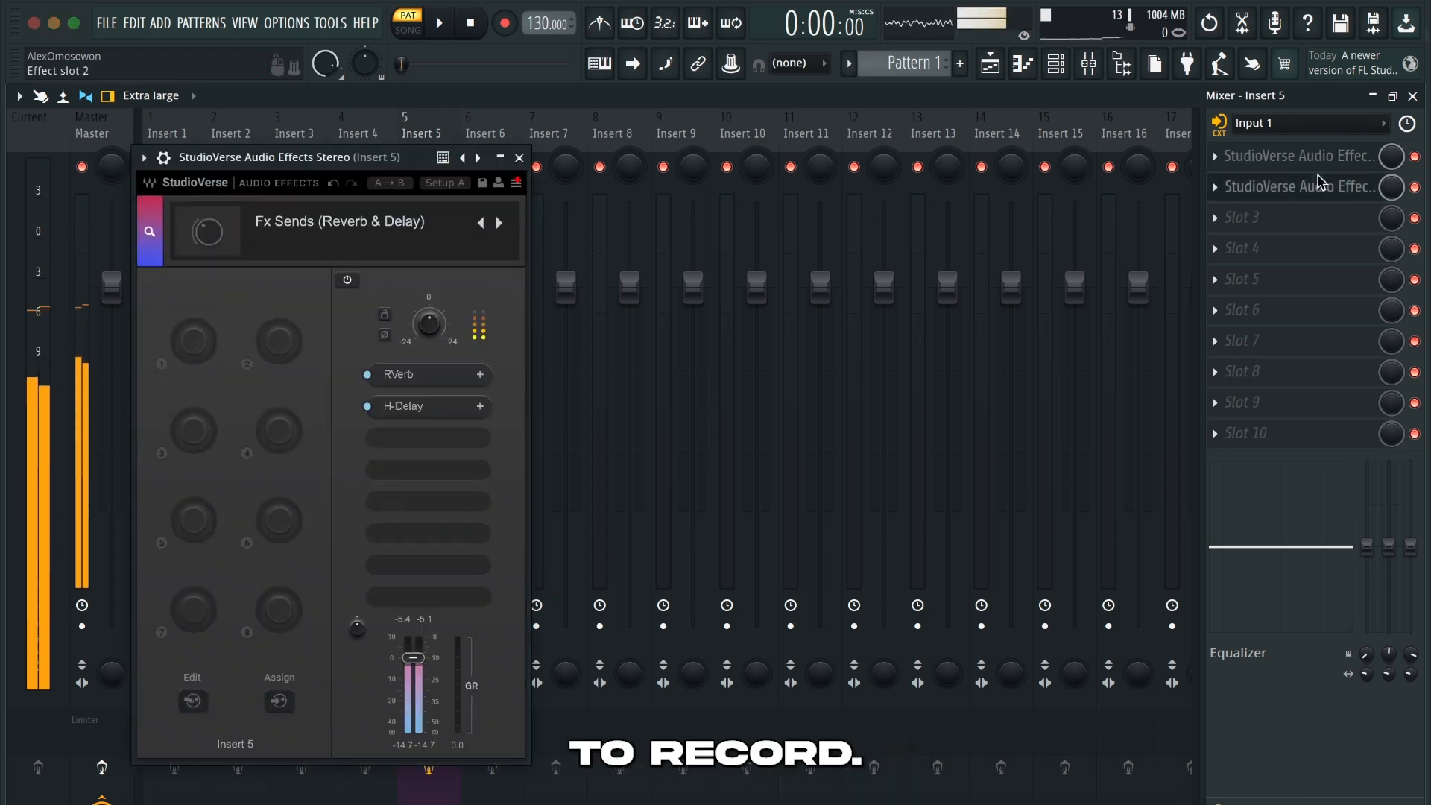
pyautogui.click(427, 380)
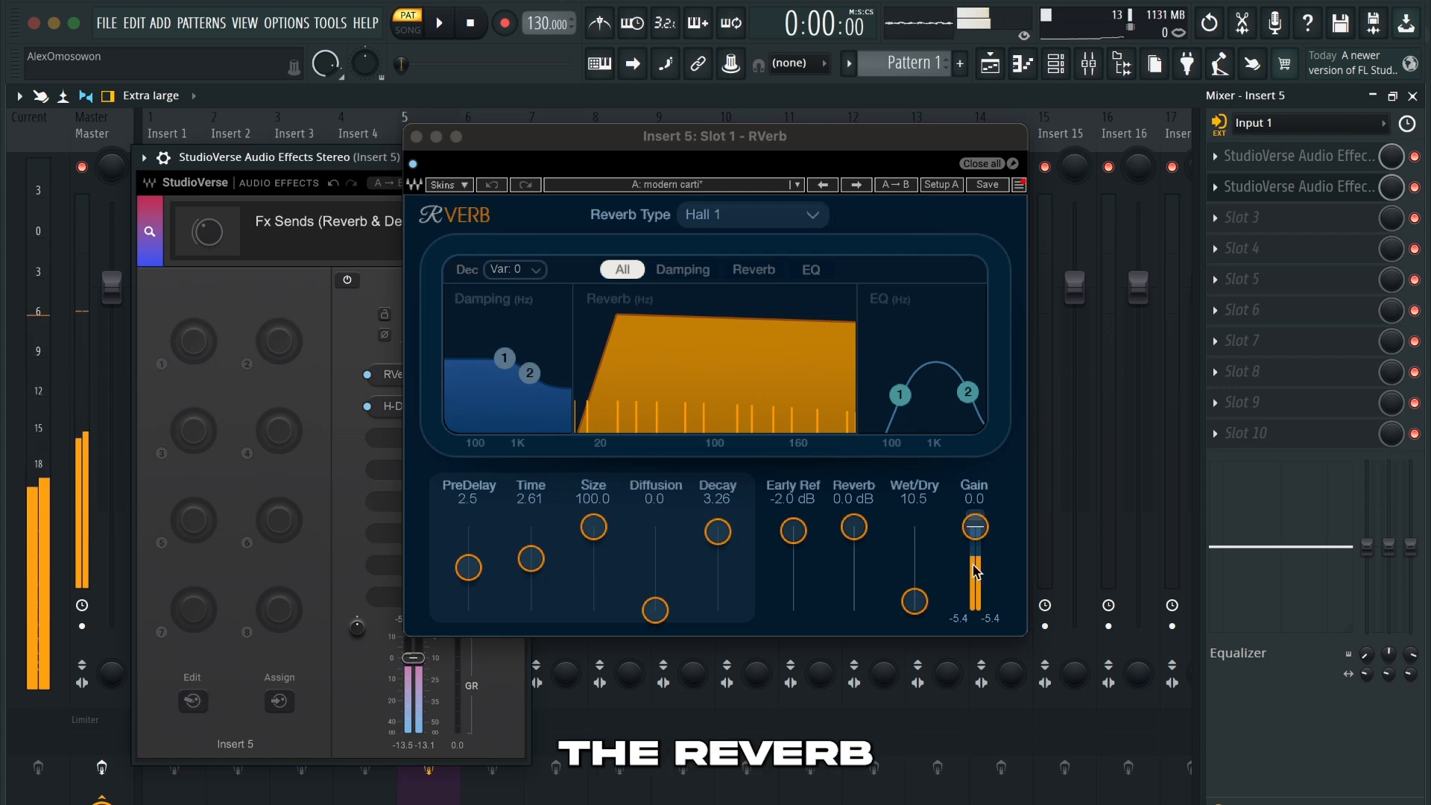
pyautogui.moveTo(915, 601); pyautogui.dragTo(915, 536)
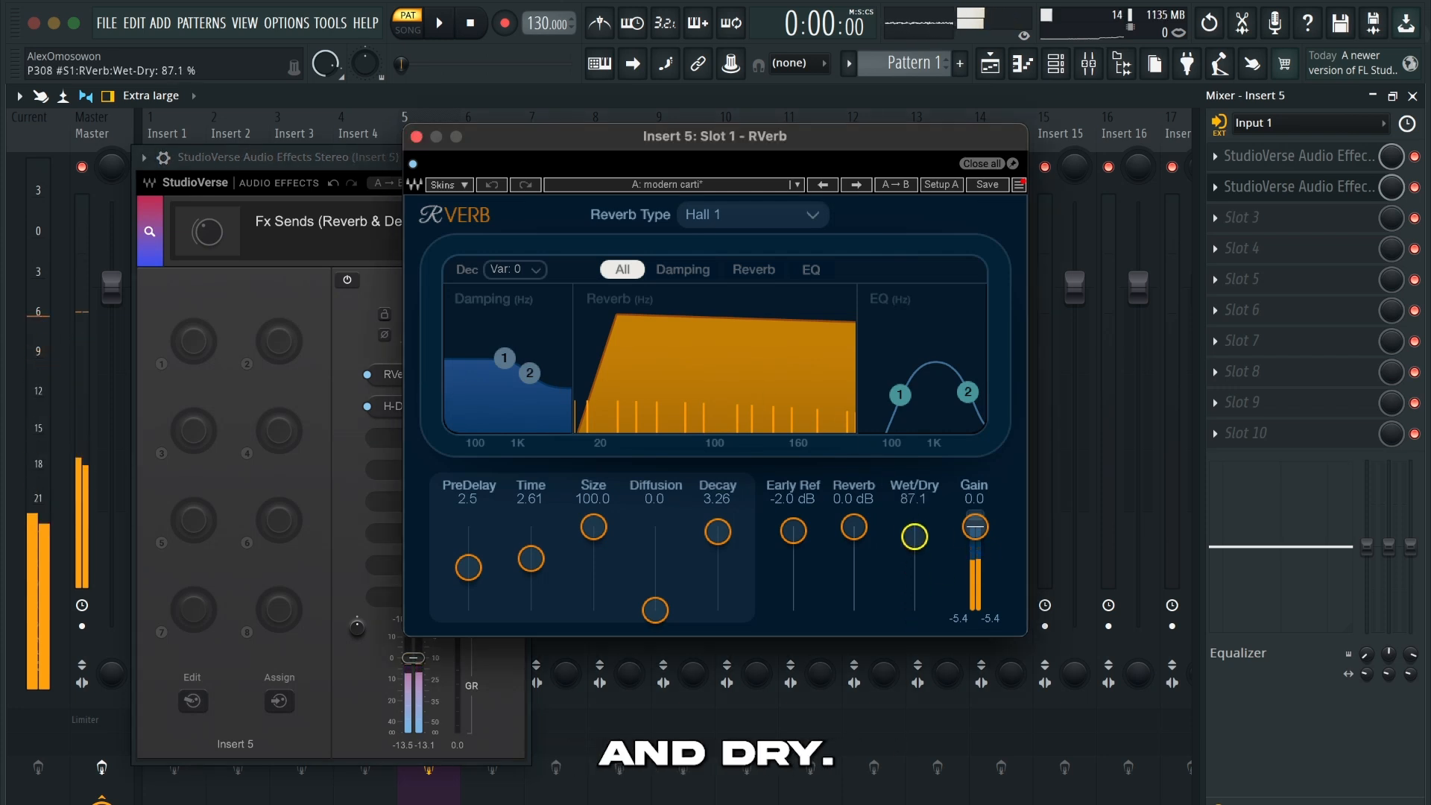
pyautogui.click(494, 185)
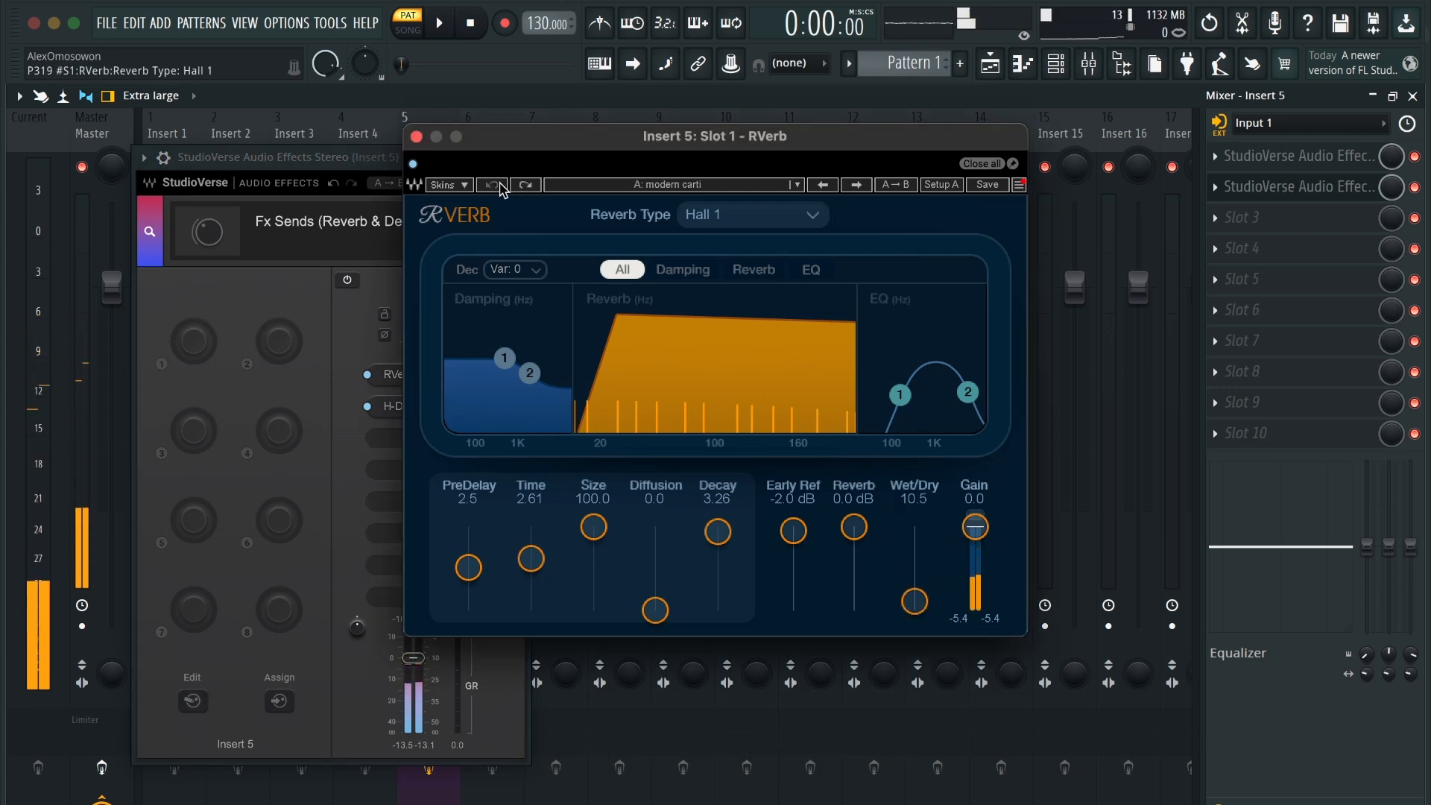
pyautogui.click(416, 136)
# Set the H-Delay Dry/Wet mix to 55 in the Fx Sends chain and close the plugin windows
pyautogui.click(428, 406)
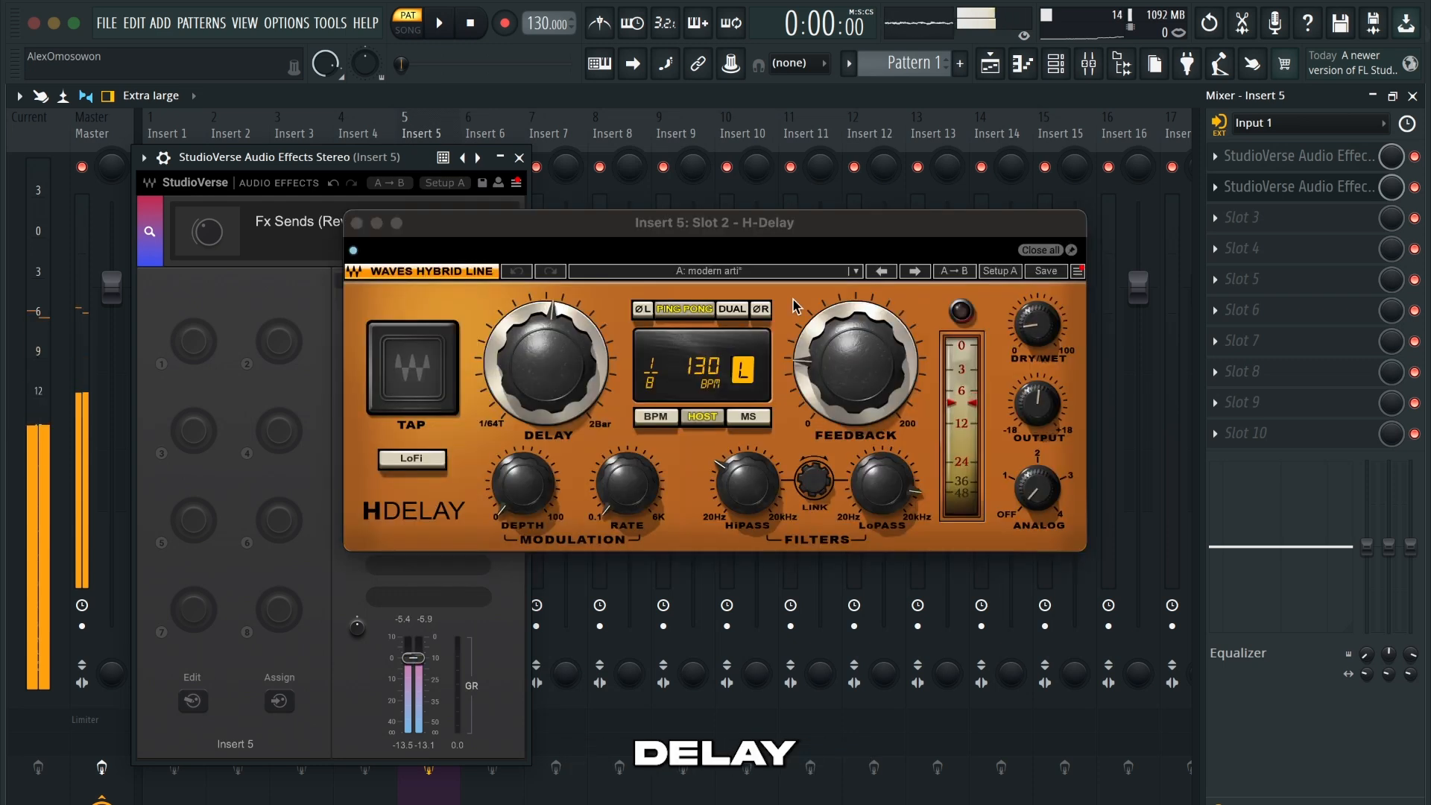
pyautogui.click(1037, 325)
pyautogui.moveTo(1037, 325); pyautogui.dragTo(1037, 321)
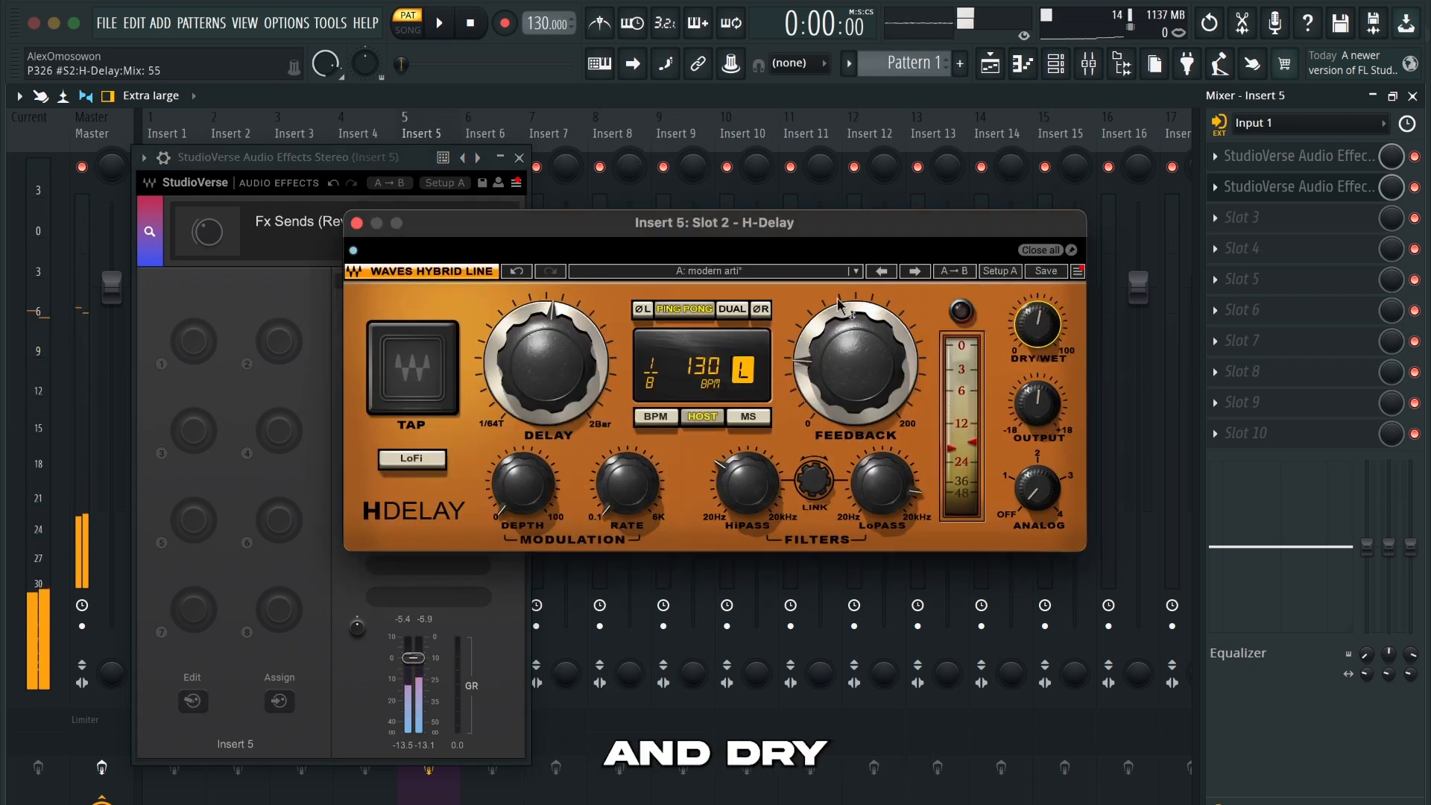
pyautogui.click(357, 223)
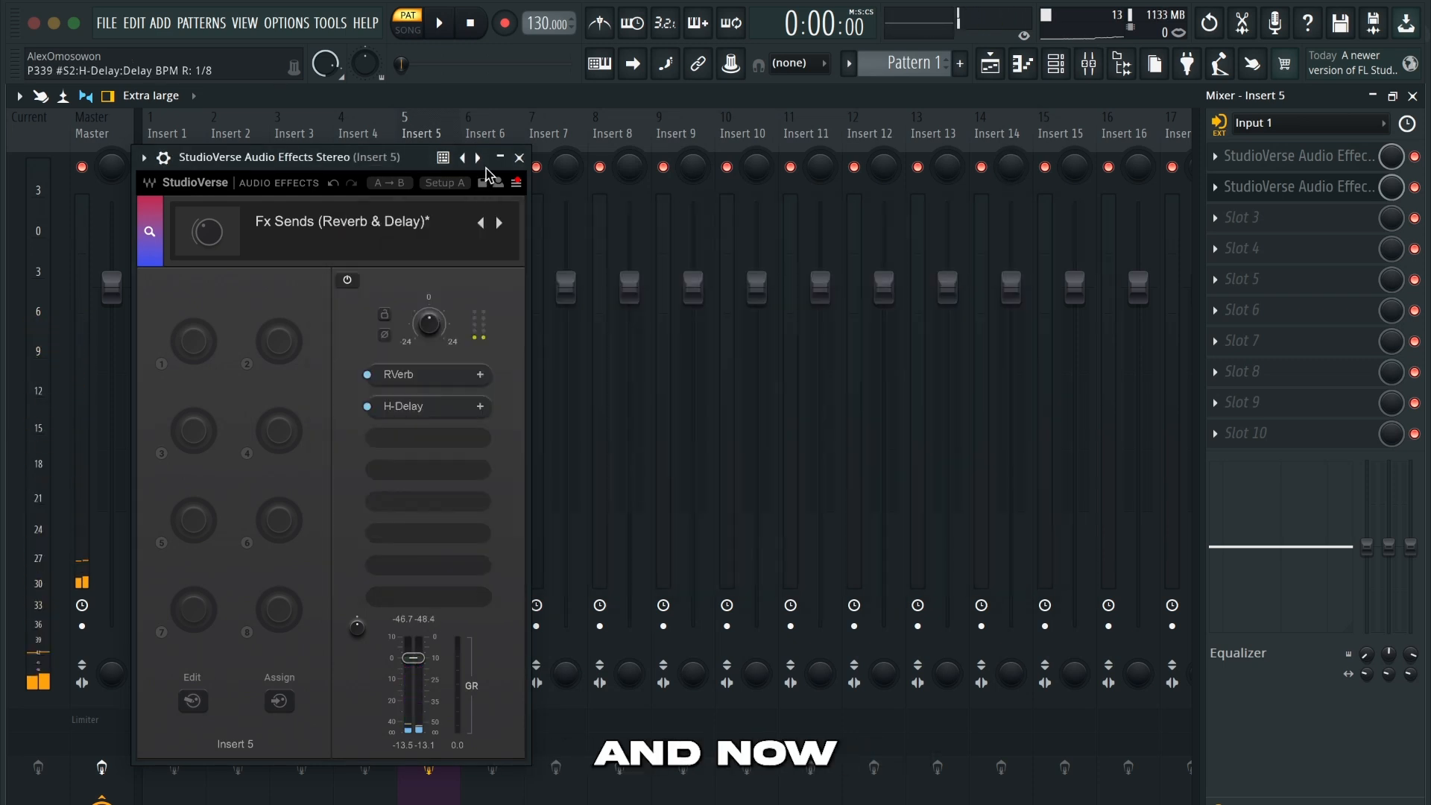
pyautogui.click(519, 157)
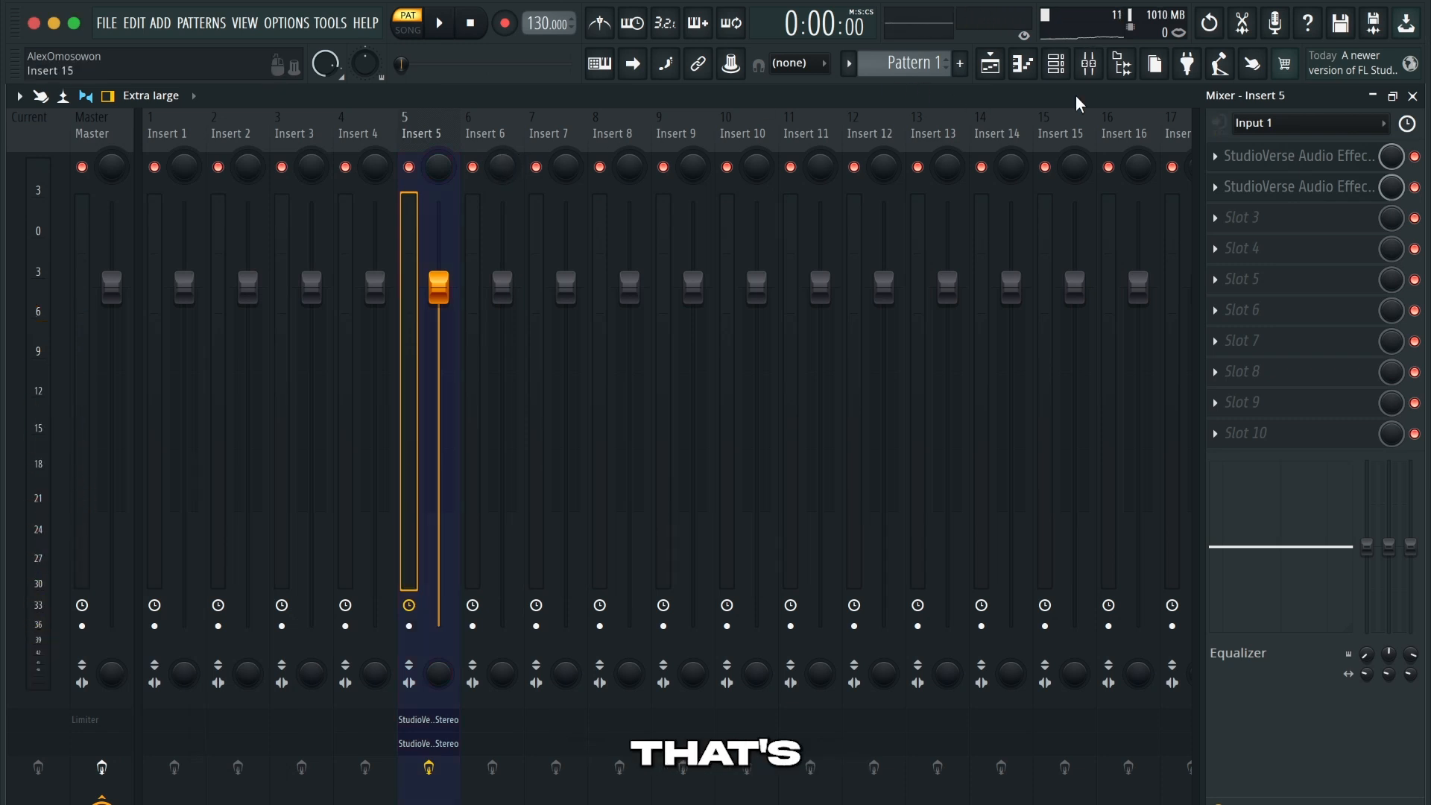